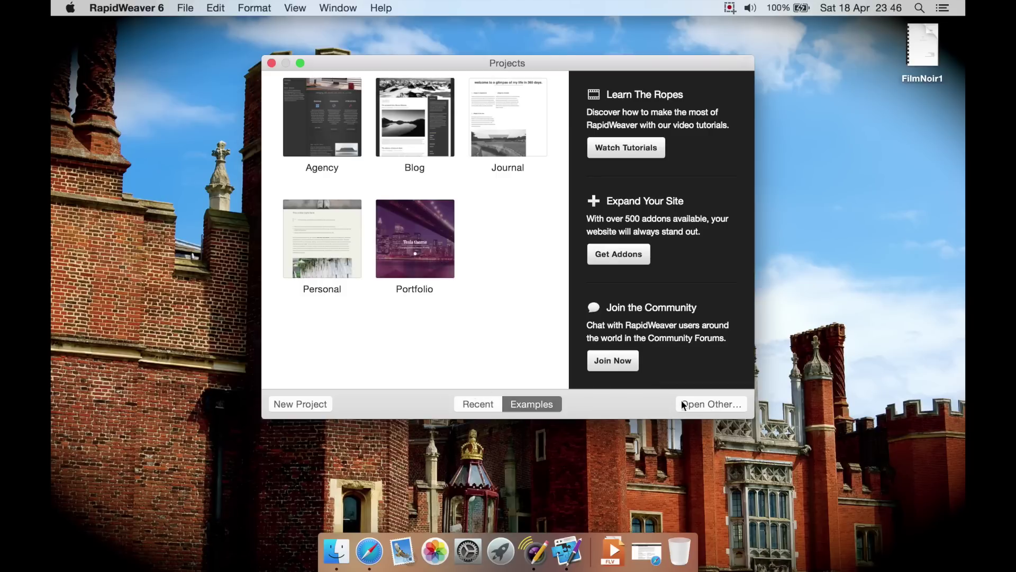
# - Compare the example projects with the recent ones and open the recent Split Navigation project from 17/04/2015
pyautogui.click(477, 405)
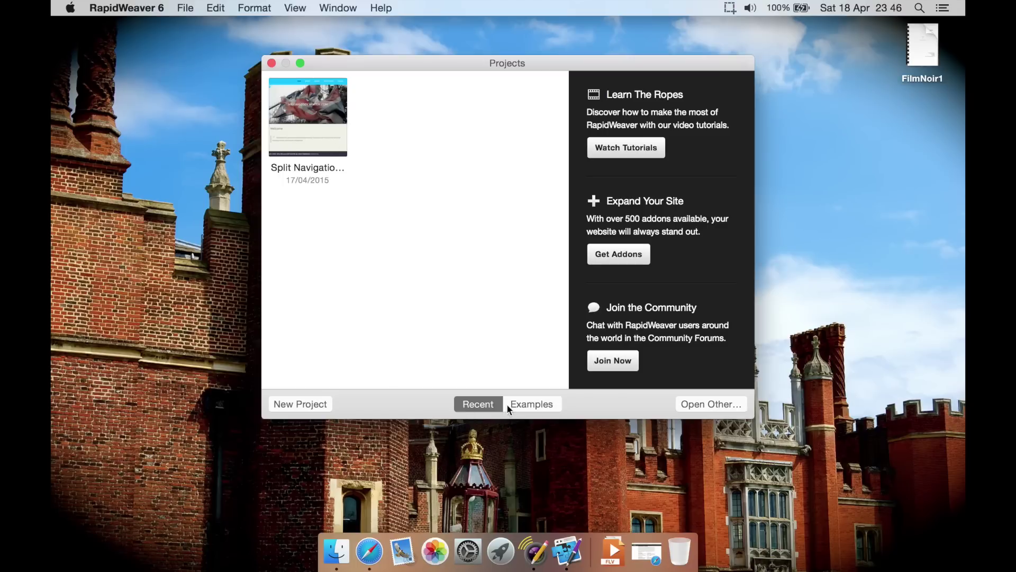
pyautogui.click(532, 405)
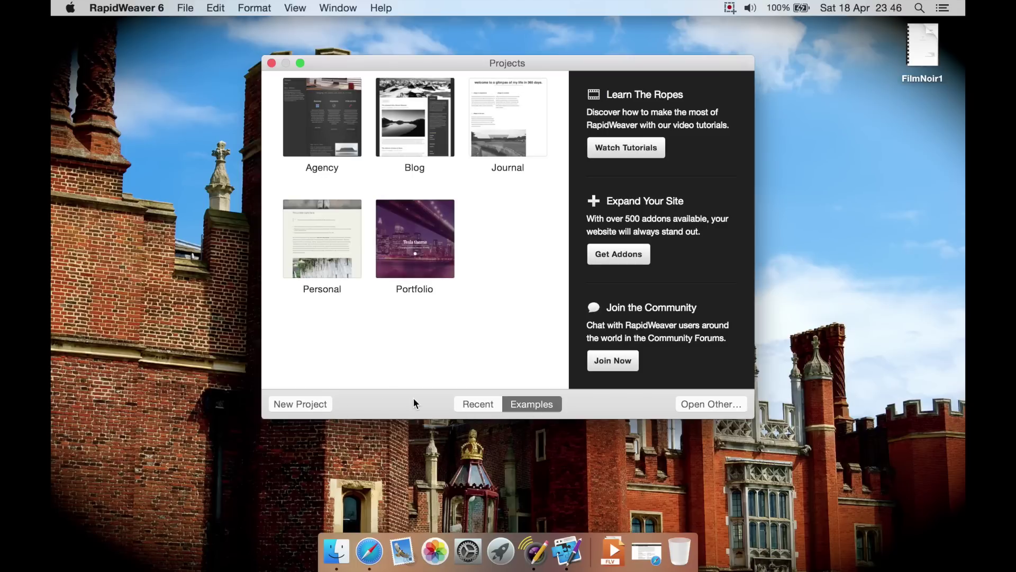
pyautogui.click(463, 403)
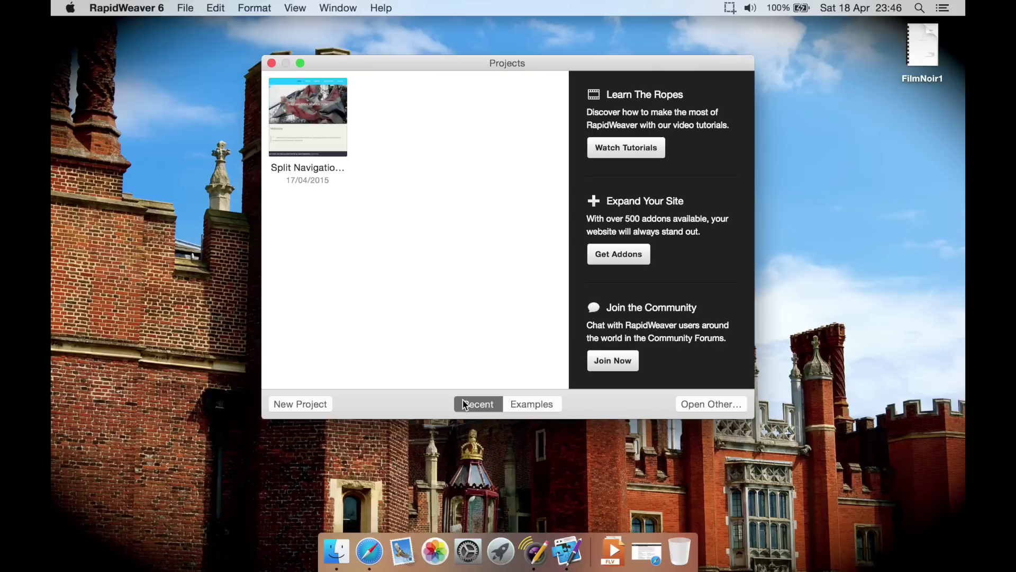
pyautogui.doubleClick(321, 130)
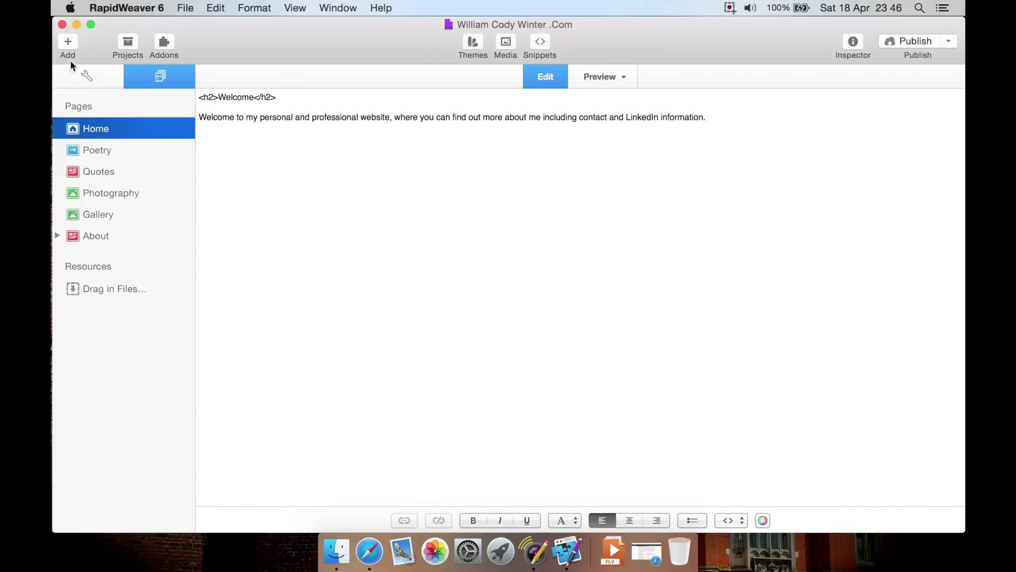
# - Examine the Home page editor's font, list and HTML style options without applying any of them
pyautogui.click(69, 42)
pyautogui.click(69, 42)
pyautogui.click(574, 521)
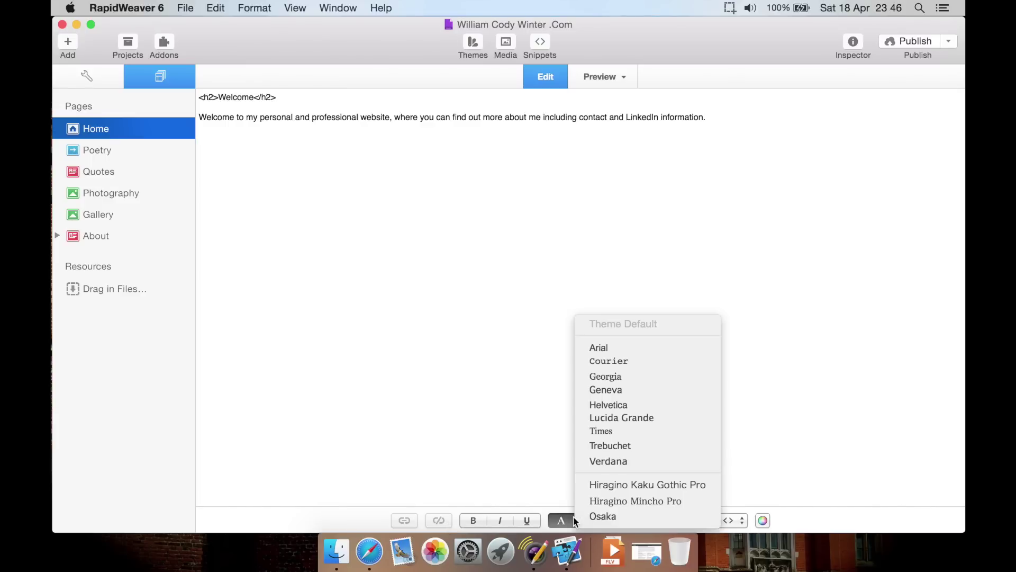
pyautogui.click(575, 521)
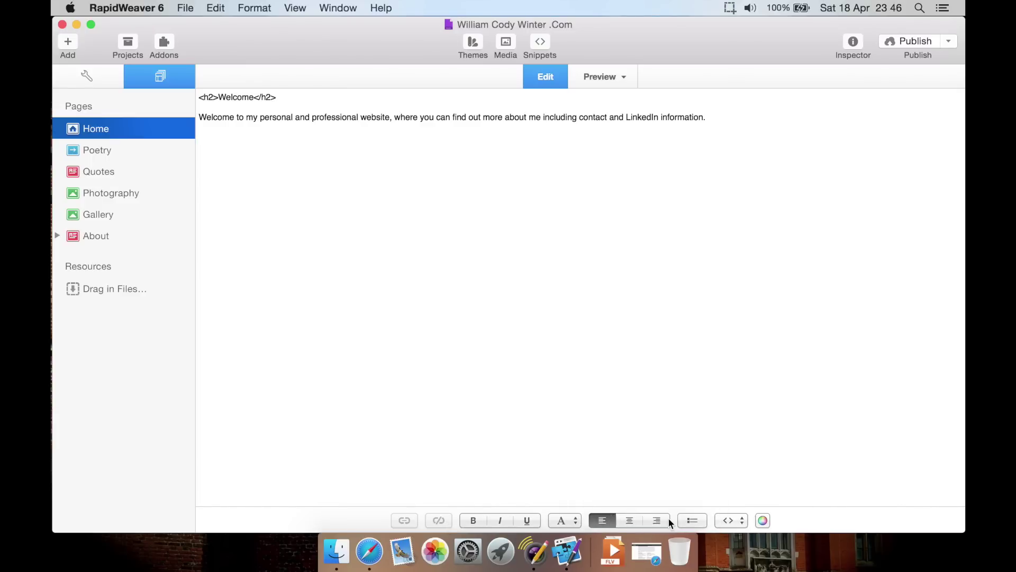
pyautogui.click(692, 521)
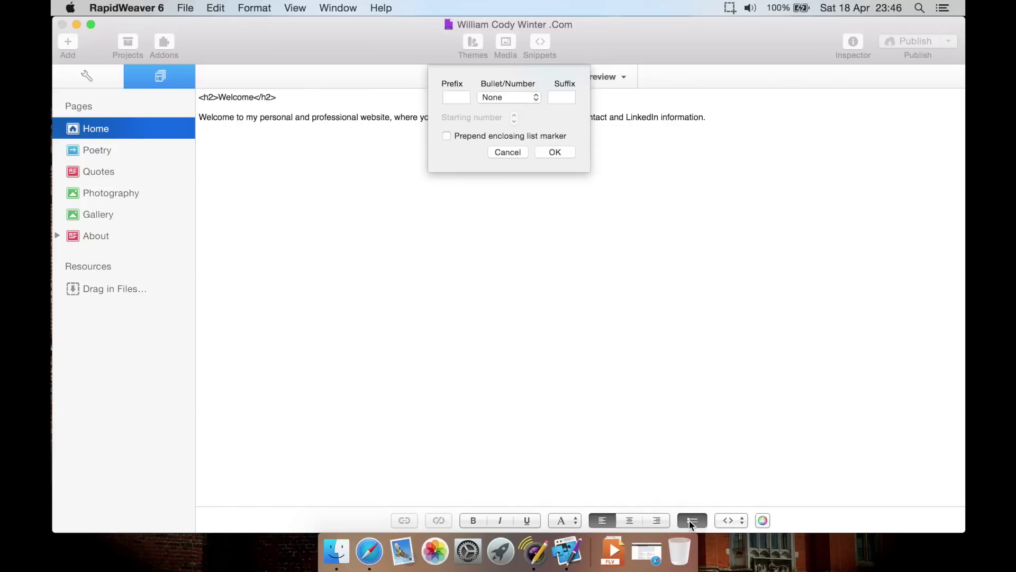
pyautogui.click(509, 151)
pyautogui.click(732, 520)
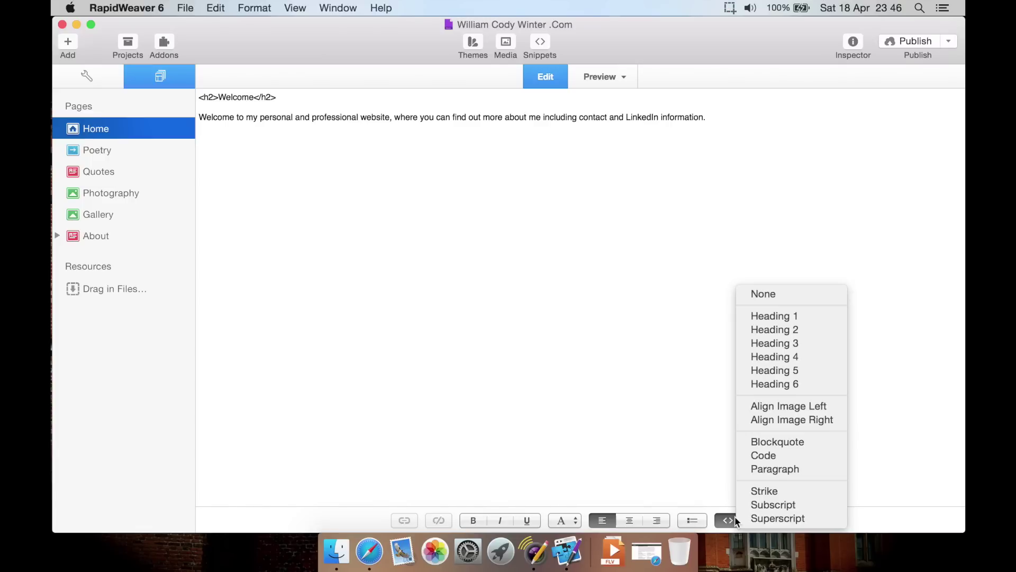
pyautogui.click(732, 517)
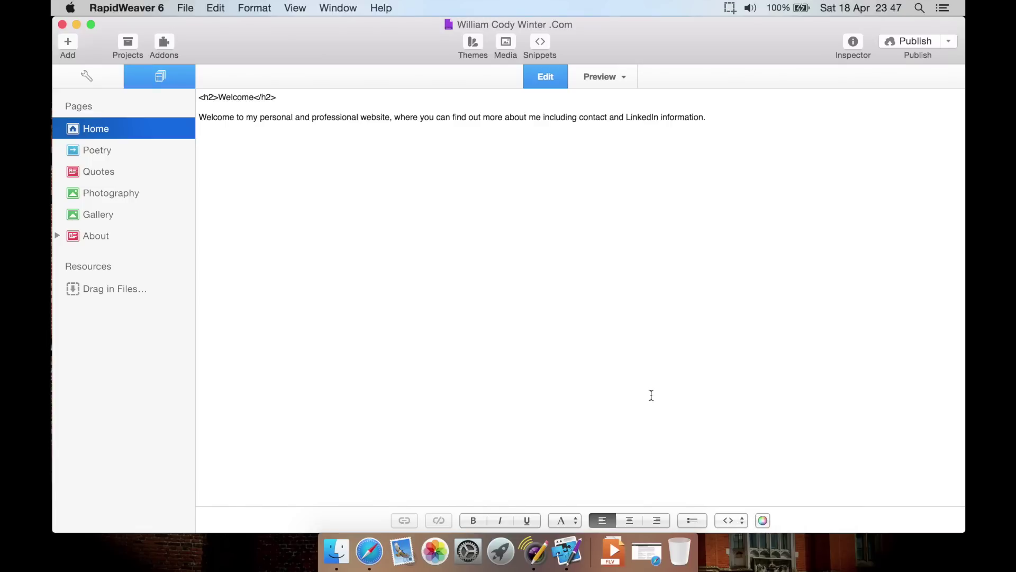
pyautogui.click(439, 214)
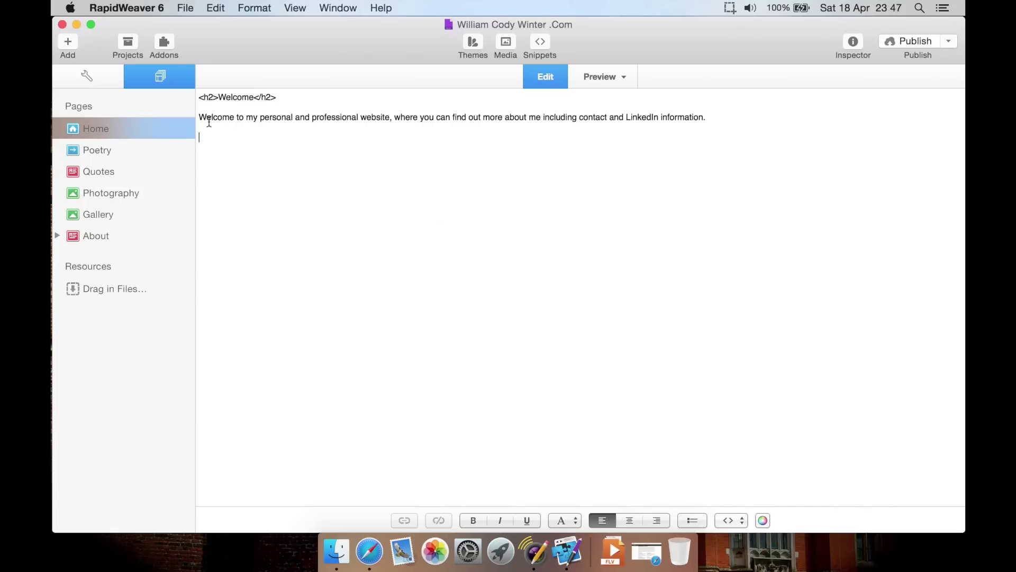
# - Look over the recent projects and the installed add-ons, including the plugins, themes and stacks
pyautogui.click(128, 43)
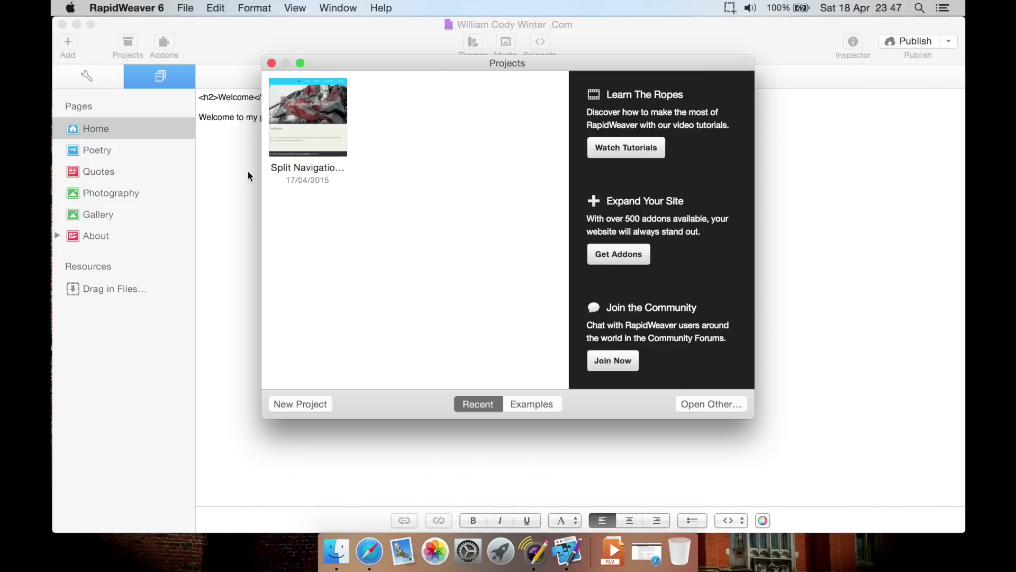
pyautogui.click(271, 63)
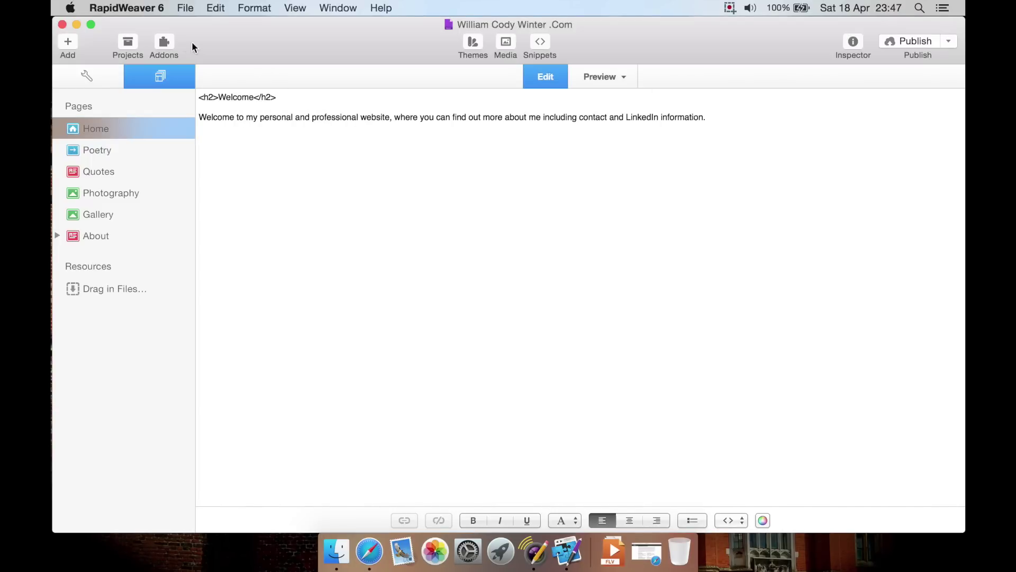
pyautogui.click(165, 43)
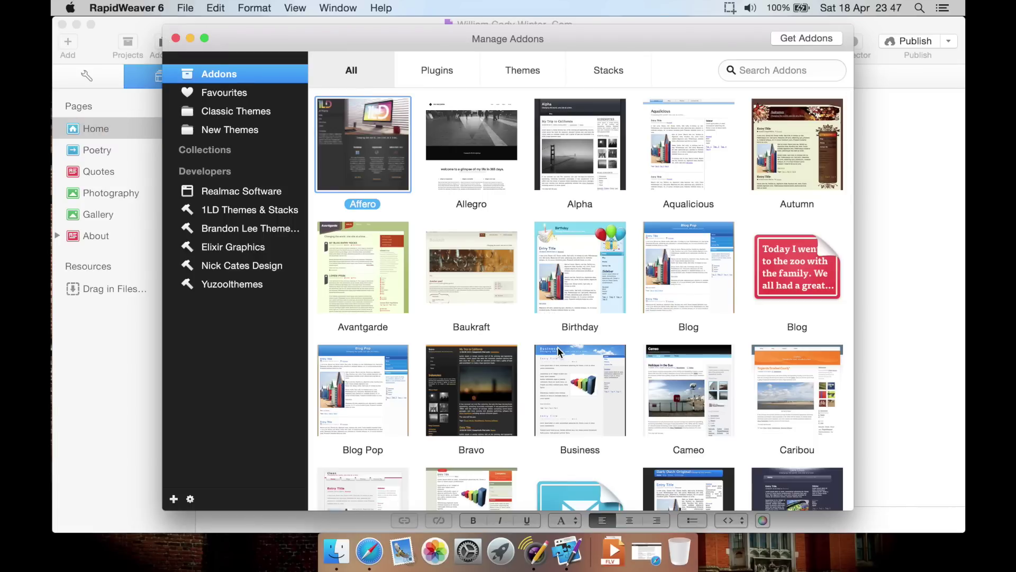
pyautogui.click(430, 62)
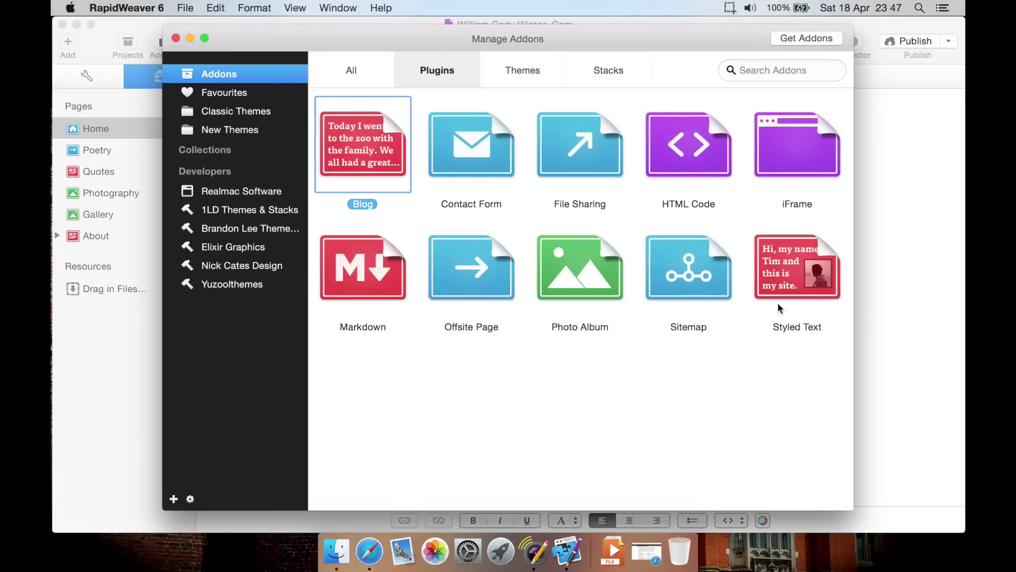
pyautogui.click(514, 74)
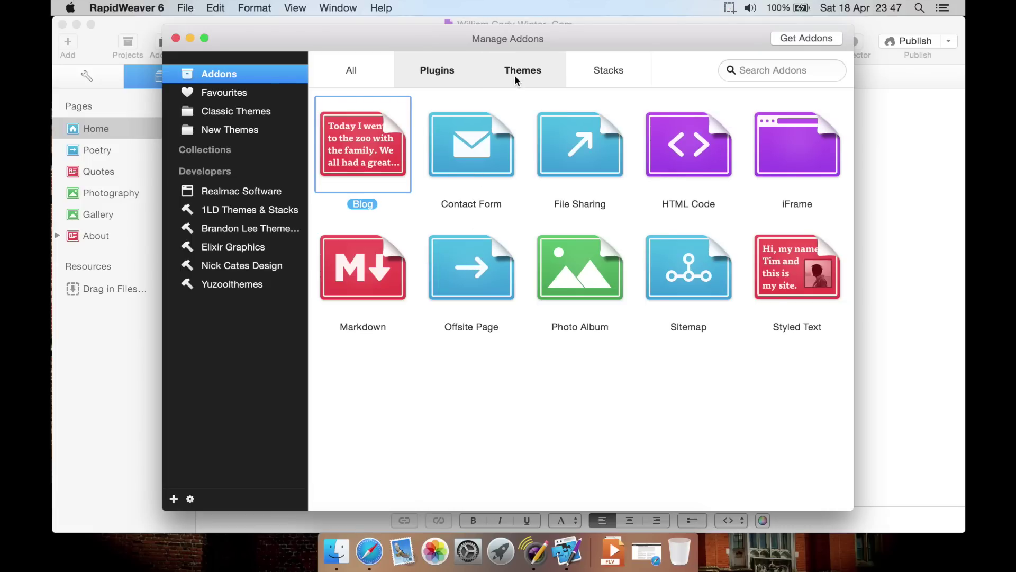
pyautogui.scroll(-15, 501, 345)
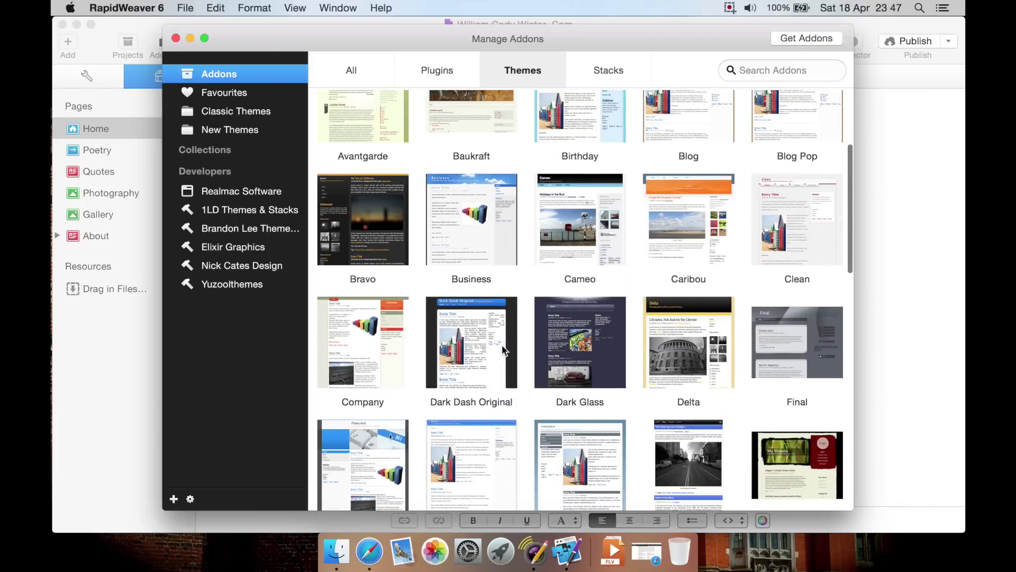
pyautogui.scroll(-5, 502, 344)
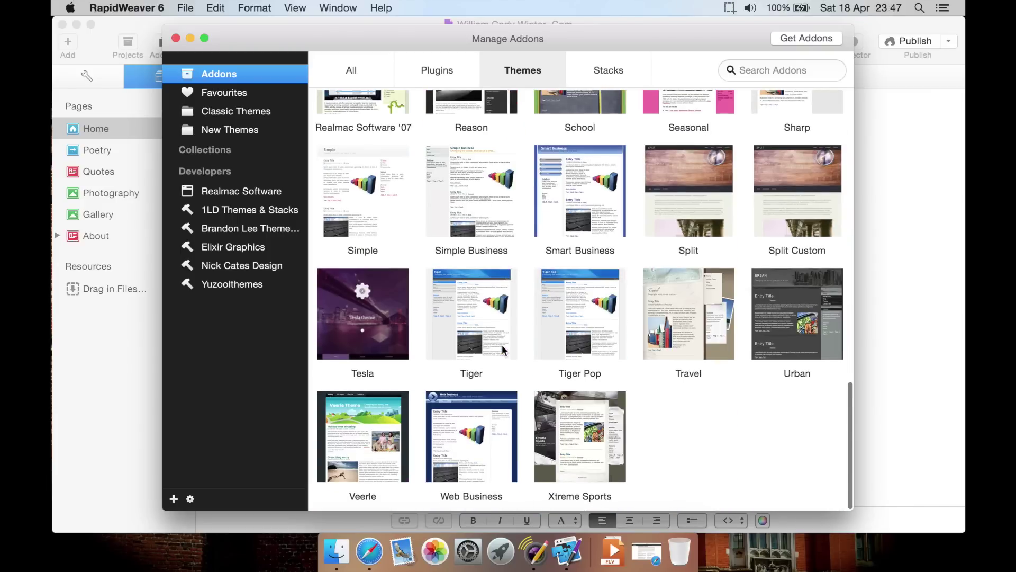
pyautogui.scroll(20, 578, 212)
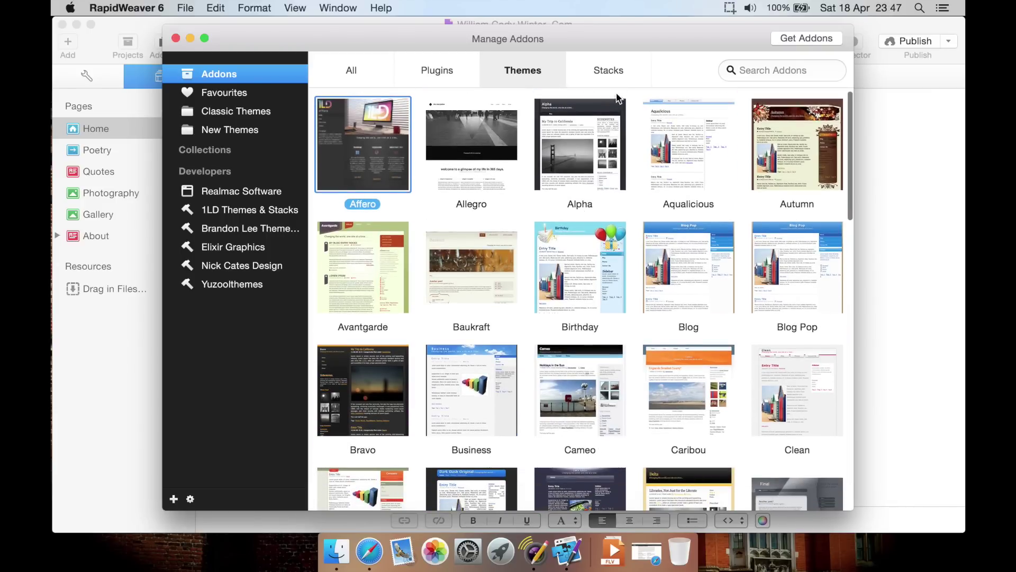
pyautogui.click(616, 72)
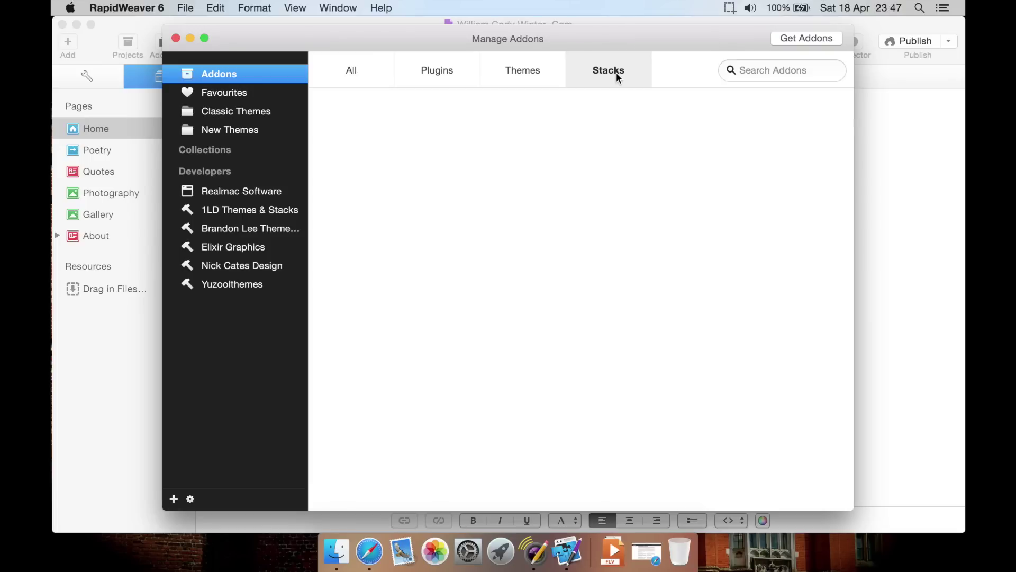
pyautogui.click(366, 68)
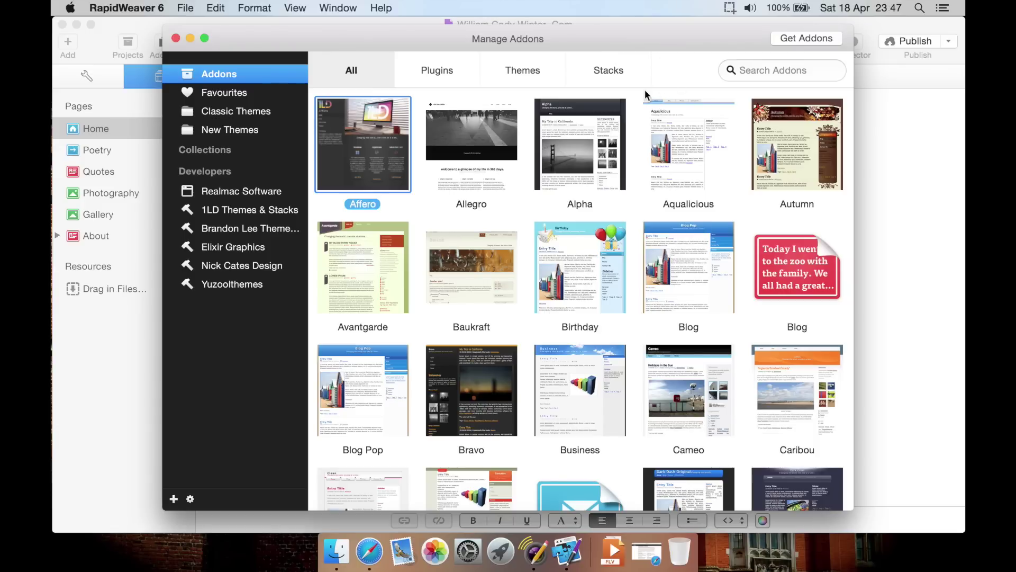
pyautogui.click(789, 69)
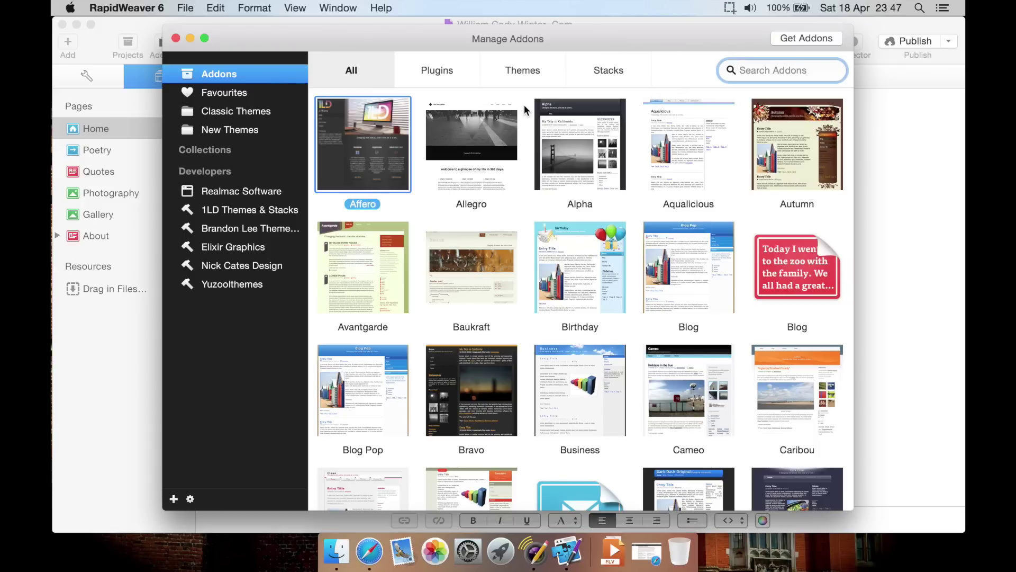
pyautogui.click(176, 39)
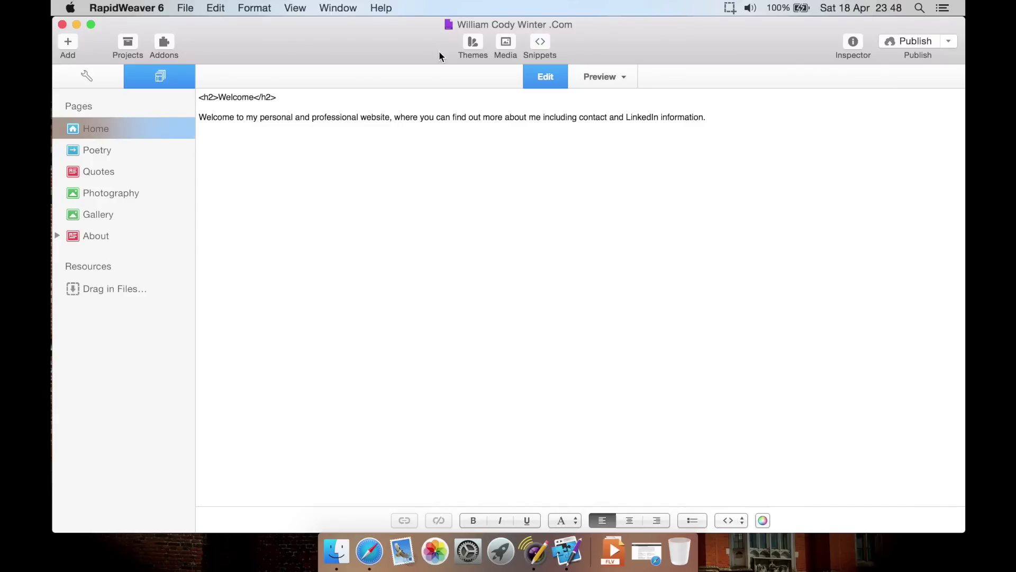
# - Preview the Home page and look it over from the header to the footer
pyautogui.click(607, 76)
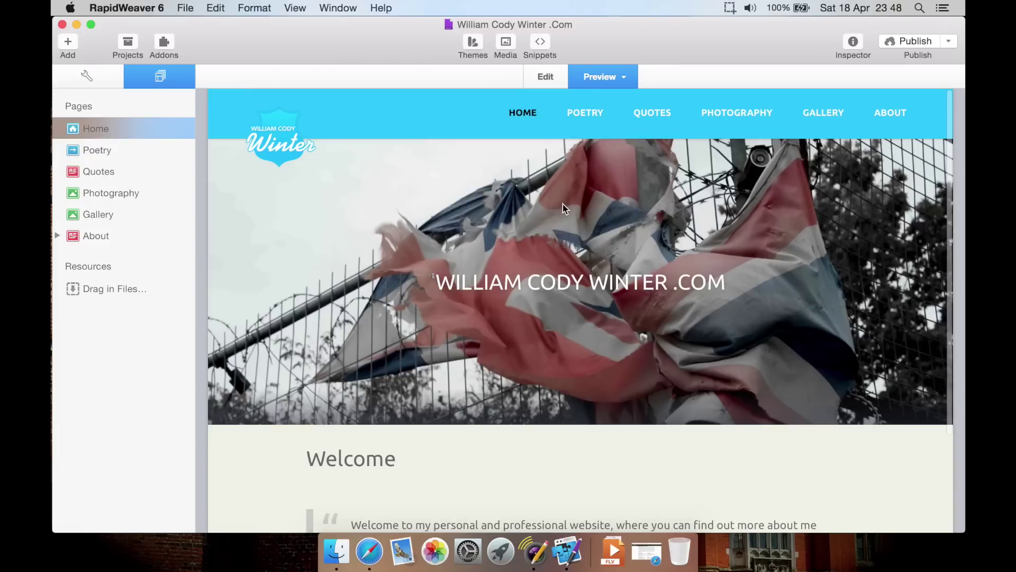
pyautogui.scroll(-5, 557, 275)
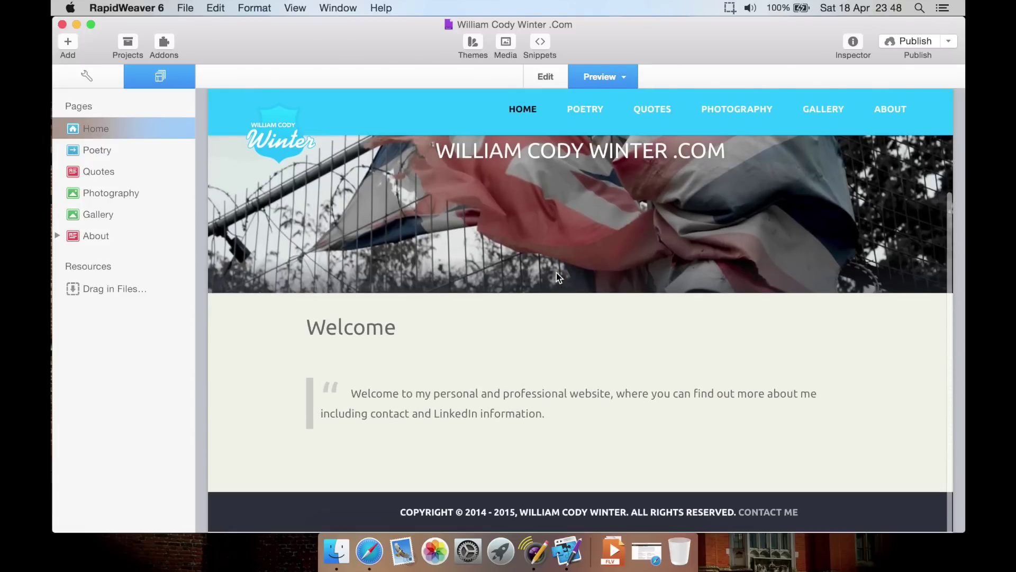
pyautogui.scroll(5, 557, 272)
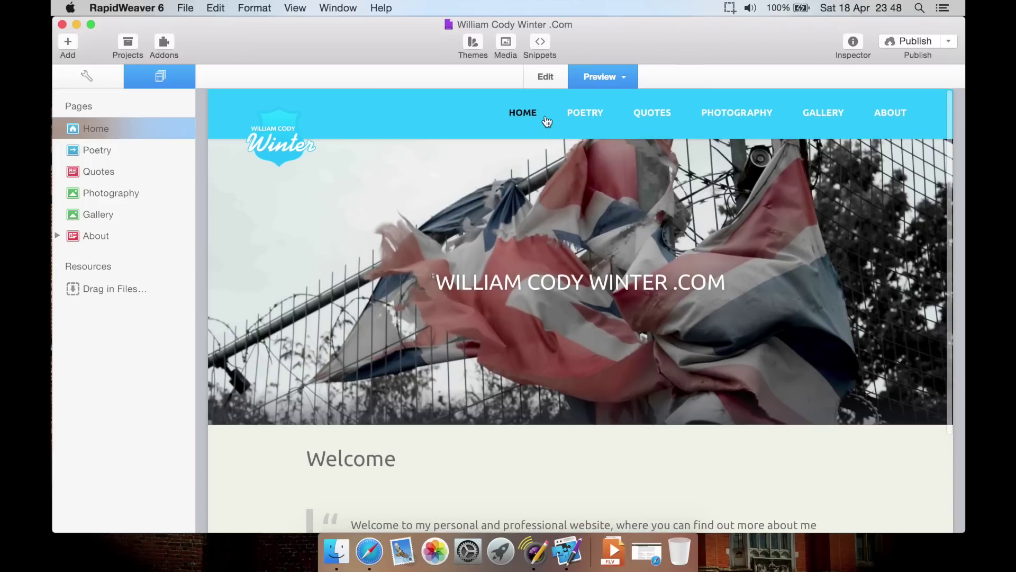
# - Show the theme browser and look through the installed themes around Split Custom
pyautogui.click(473, 43)
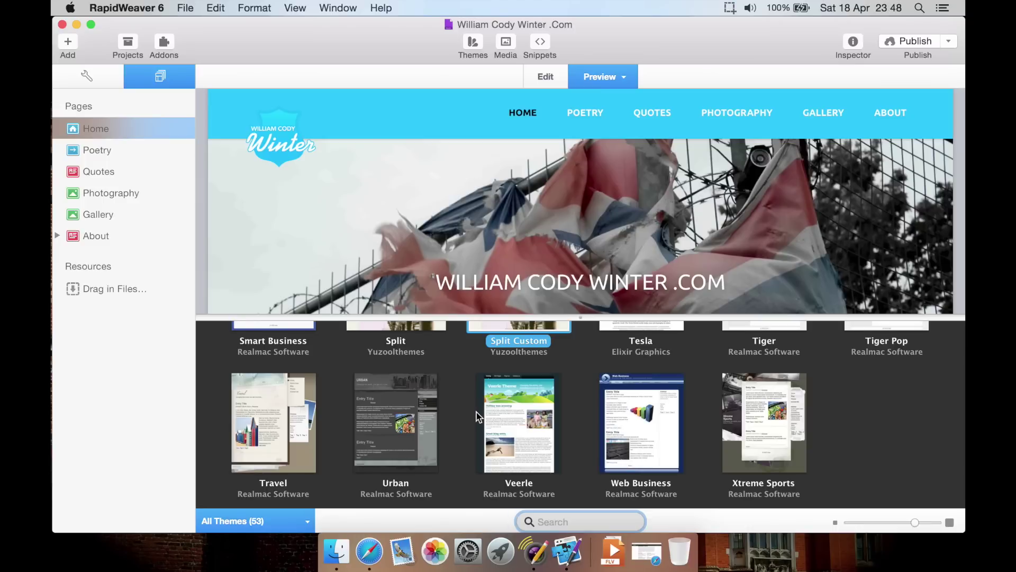
pyautogui.scroll(3, 476, 415)
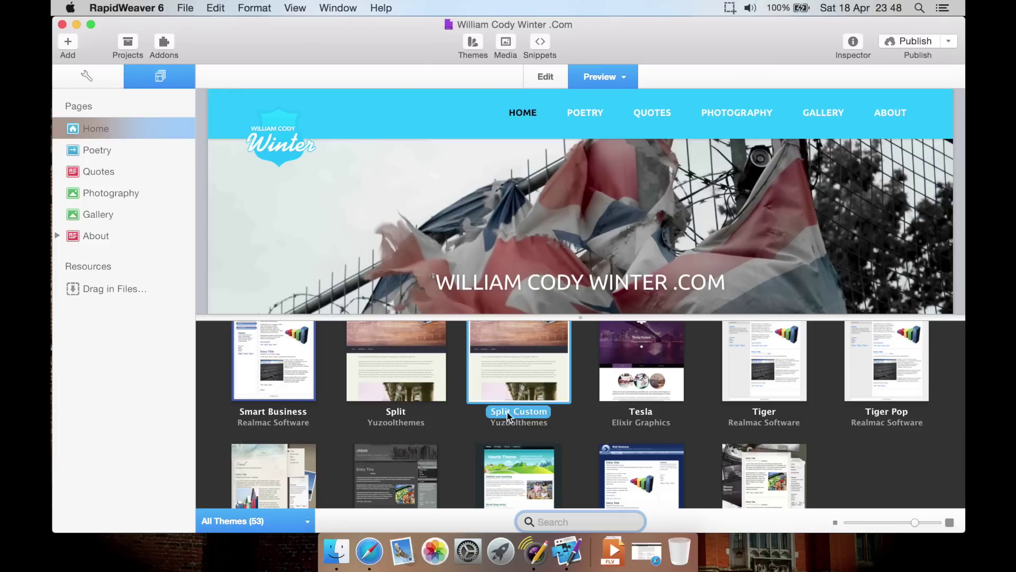
pyautogui.scroll(2, 531, 415)
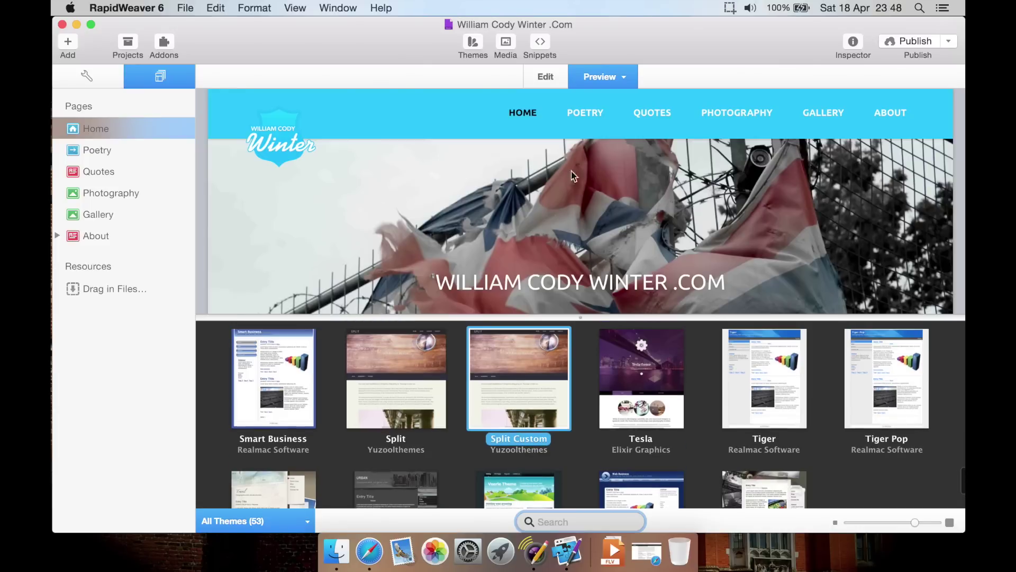
pyautogui.scroll(4, 471, 344)
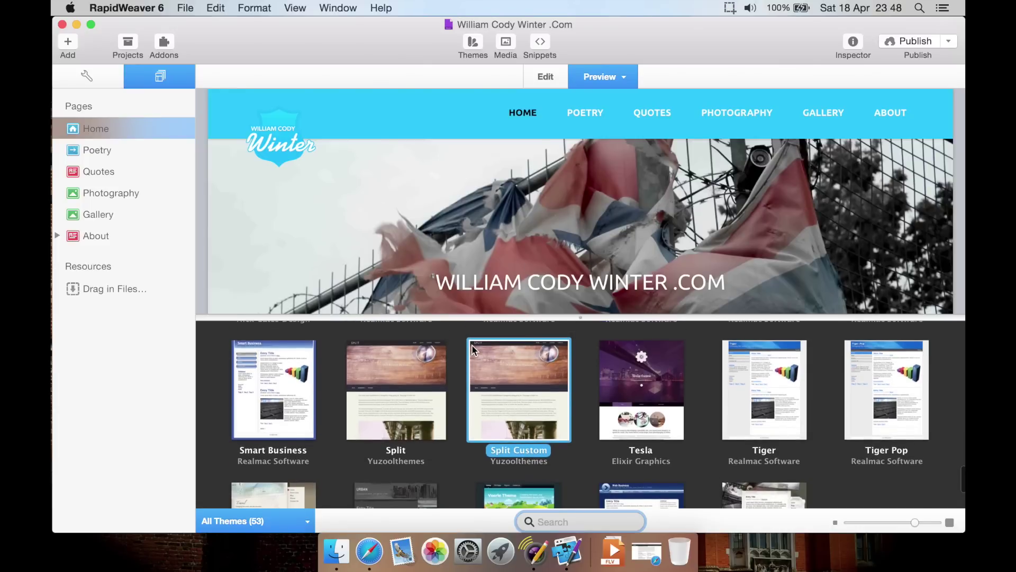
pyautogui.scroll(4, 471, 350)
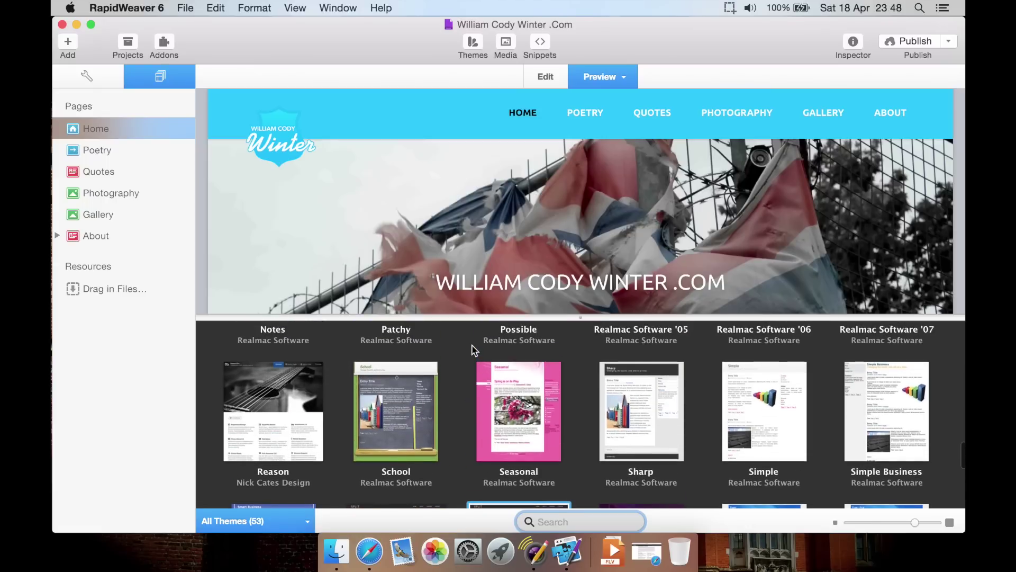
# - Try the Reason theme on the site, checking the whole Home page preview, and restore the Split Custom theme
pyautogui.click(295, 411)
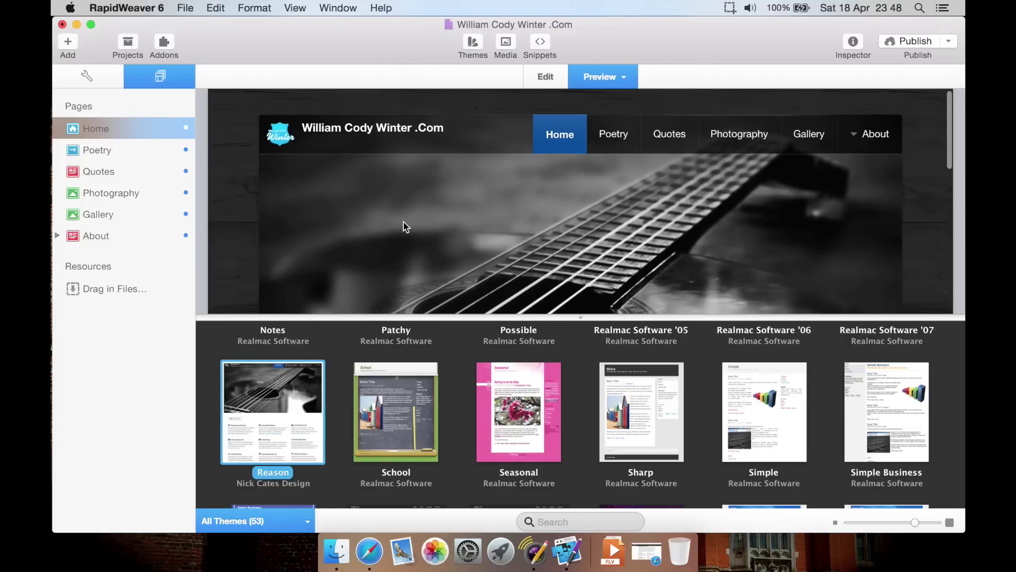
pyautogui.scroll(-10, 403, 221)
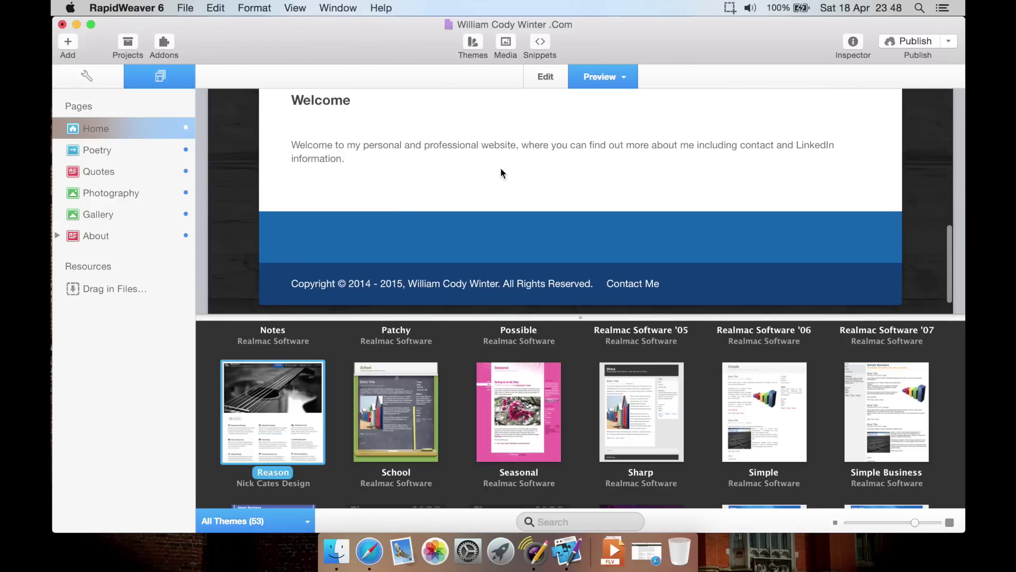
pyautogui.scroll(10, 507, 173)
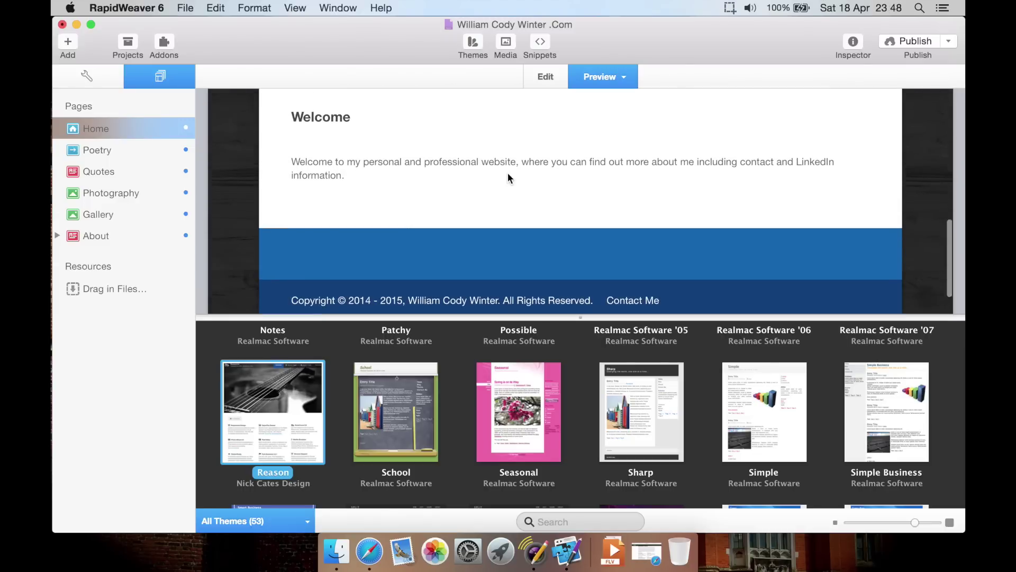
pyautogui.scroll(2, 507, 172)
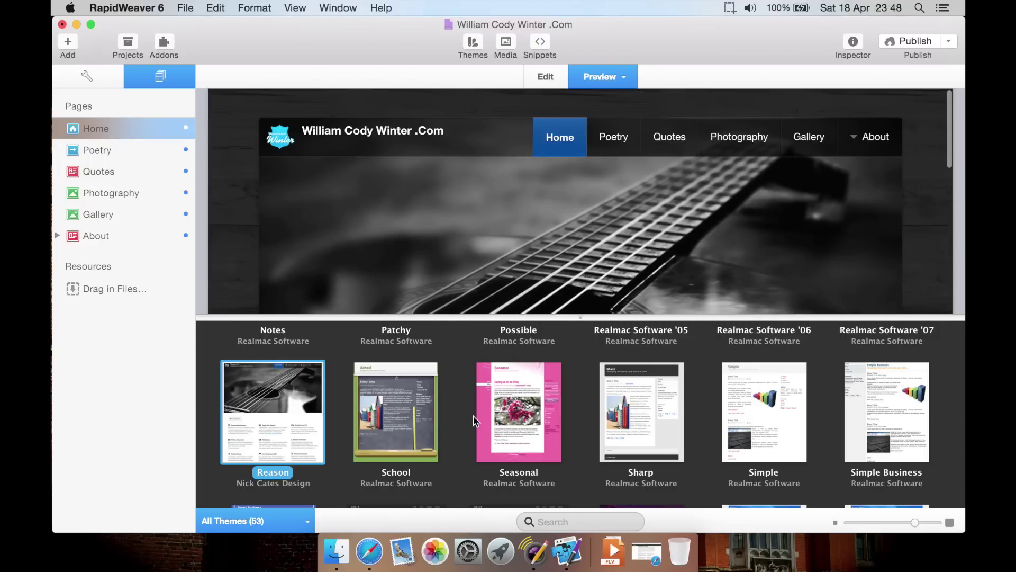
pyautogui.scroll(-5, 474, 418)
pyautogui.click(519, 395)
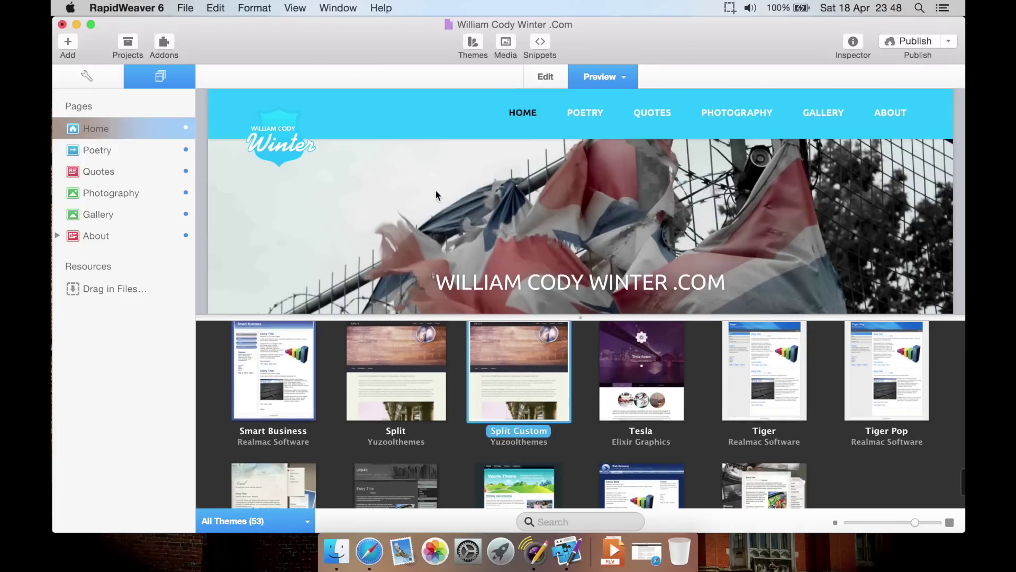
# - Check the Home page preview down to the footer with the Split Custom theme and hide the theme browser
pyautogui.scroll(-4, 435, 189)
pyautogui.scroll(-3, 435, 195)
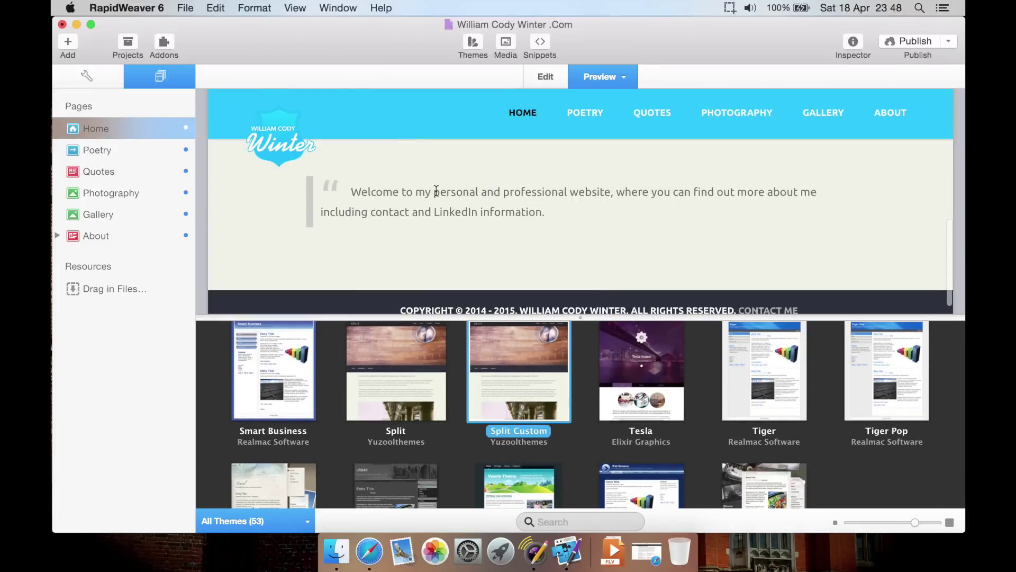
pyautogui.scroll(5, 435, 189)
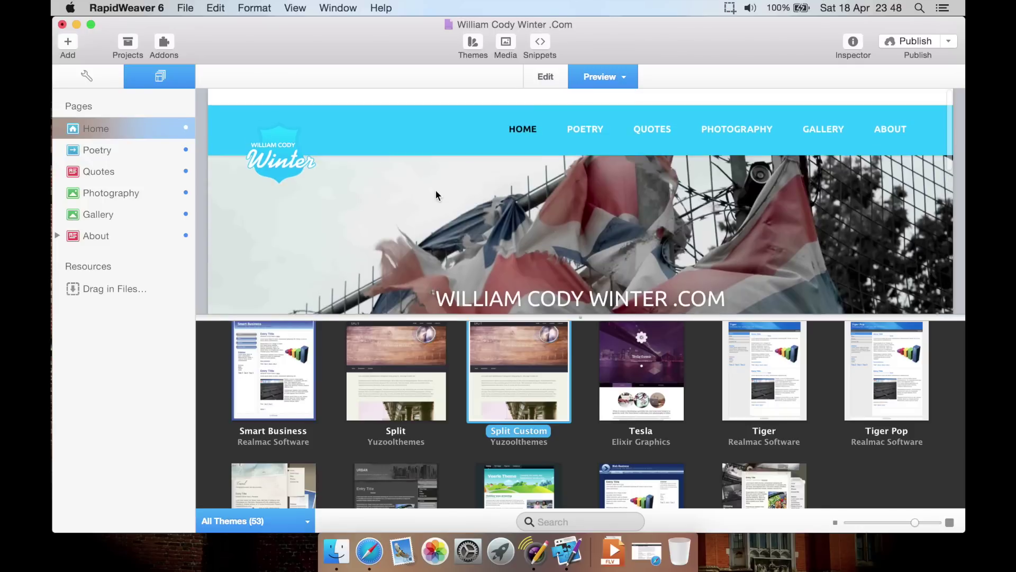
pyautogui.click(472, 42)
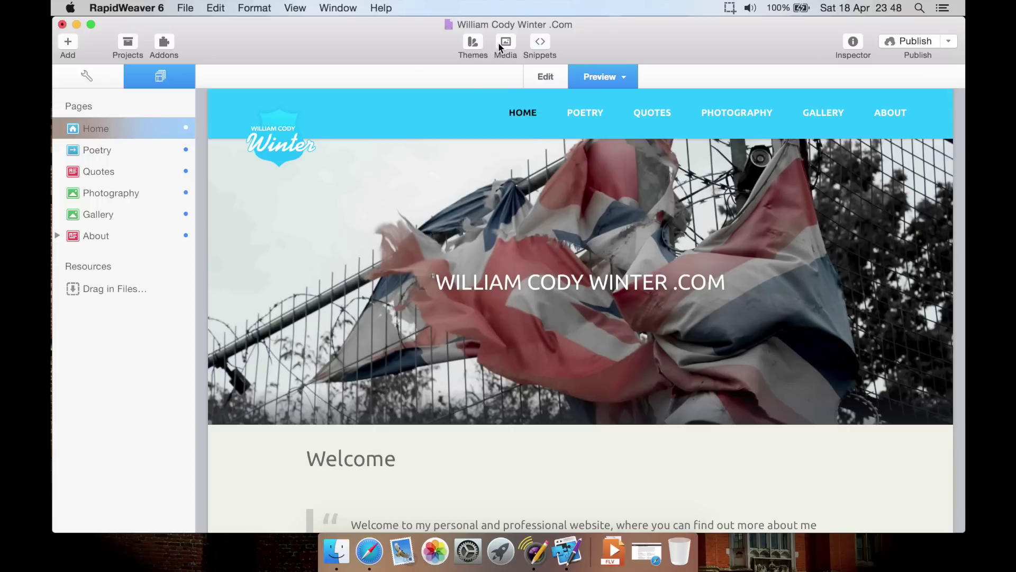
# - Look at the media browser and the snippets library, closing each one
pyautogui.click(500, 45)
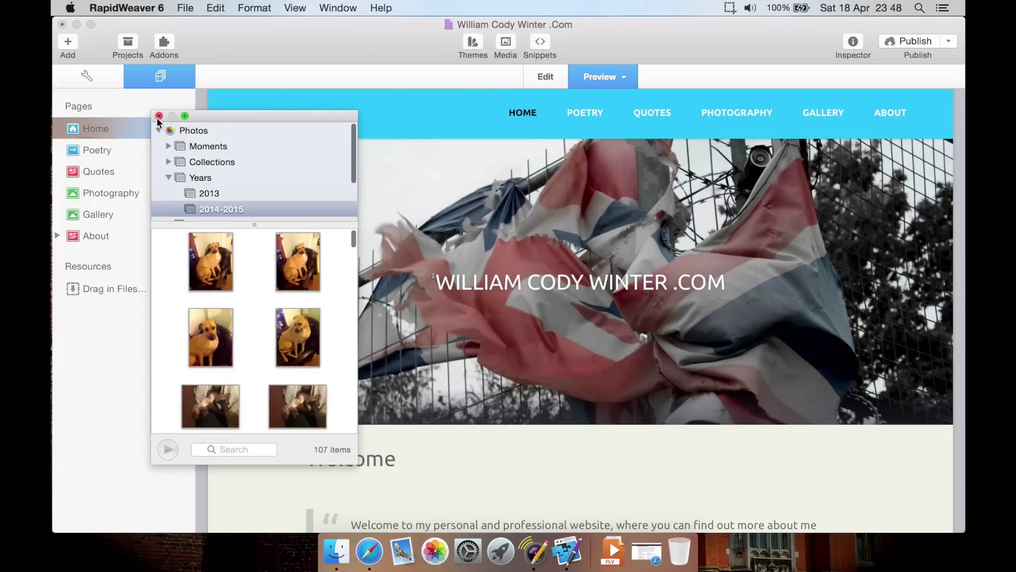
pyautogui.click(159, 115)
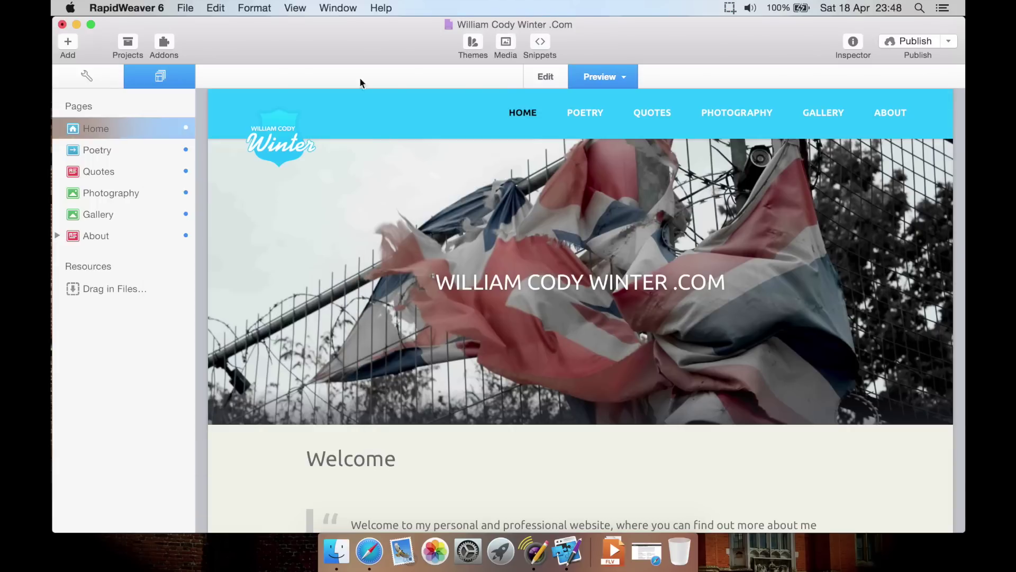
pyautogui.click(549, 41)
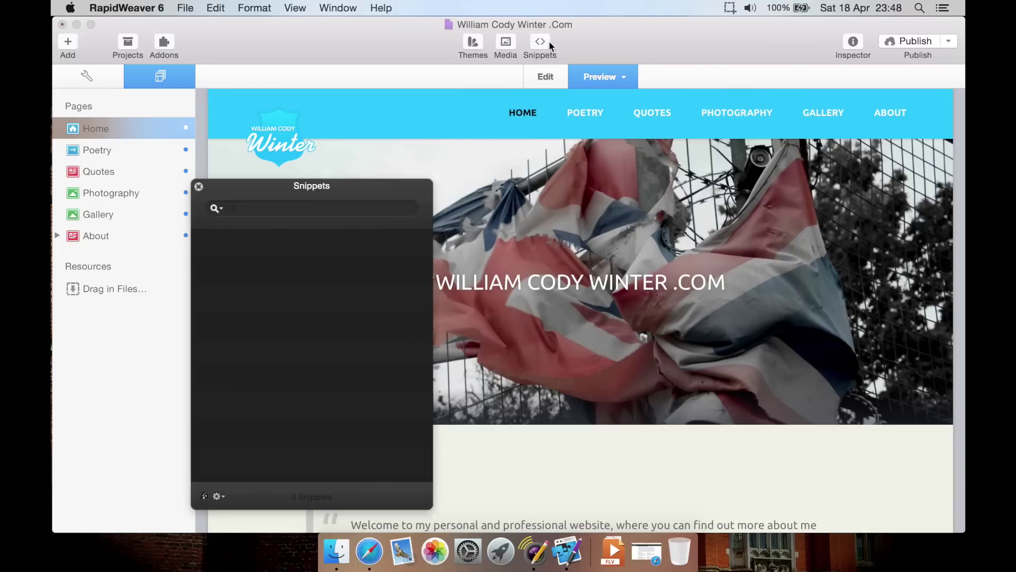
pyautogui.click(218, 497)
pyautogui.click(227, 344)
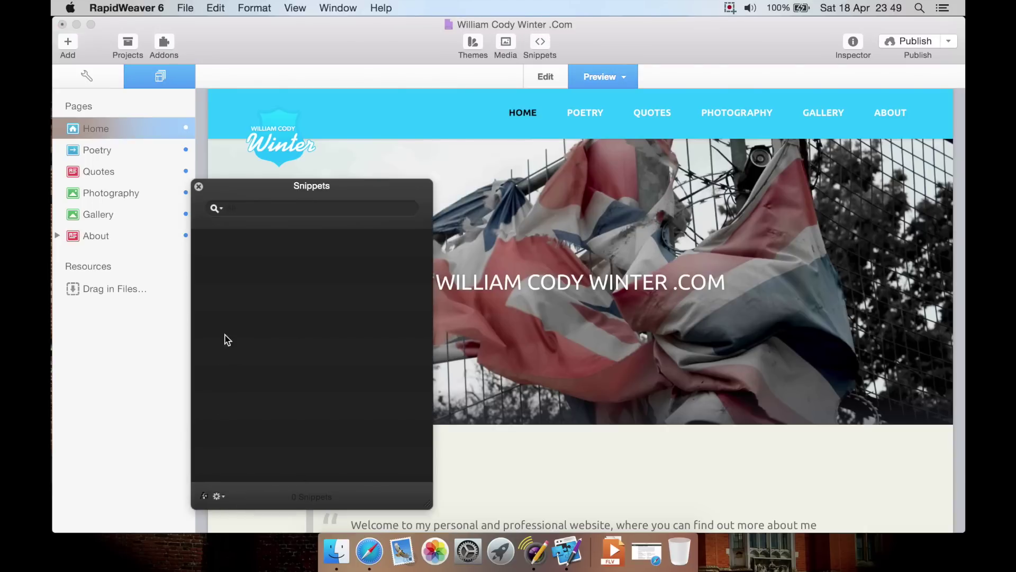
pyautogui.click(199, 186)
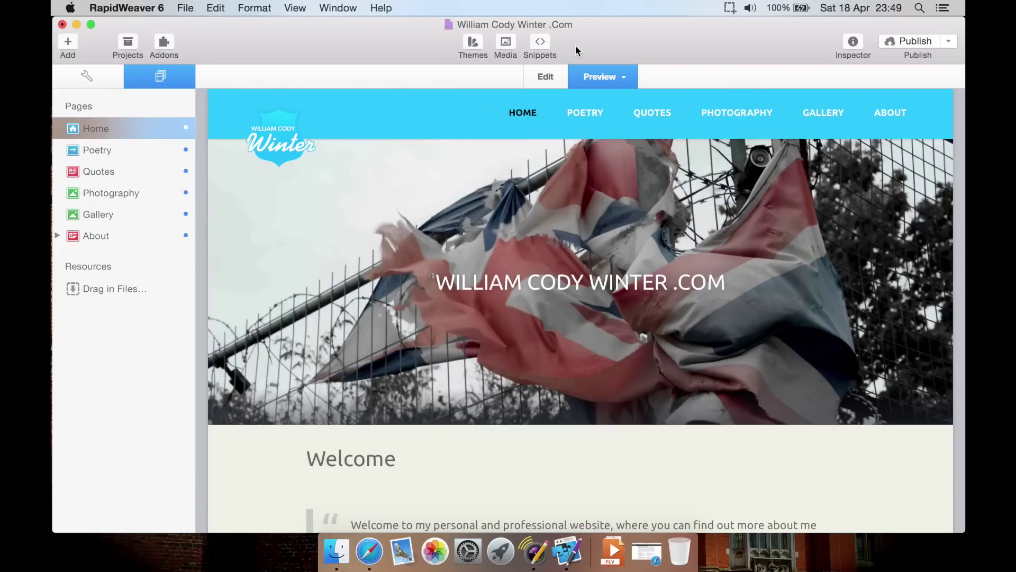
# - Show the page inspector and examine the Home page's general settings, including its browser title, folder and filename
pyautogui.click(854, 39)
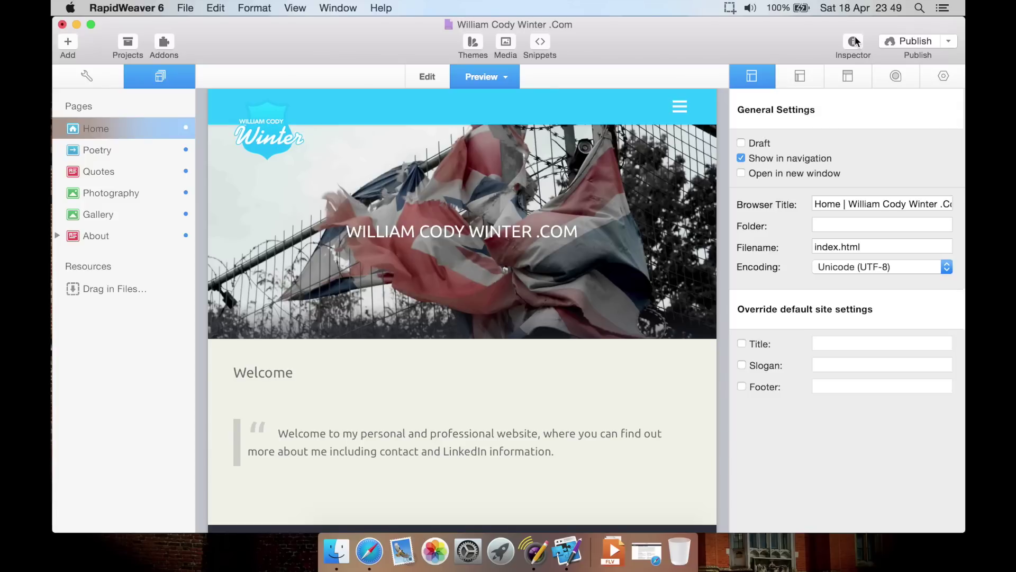
pyautogui.click(840, 208)
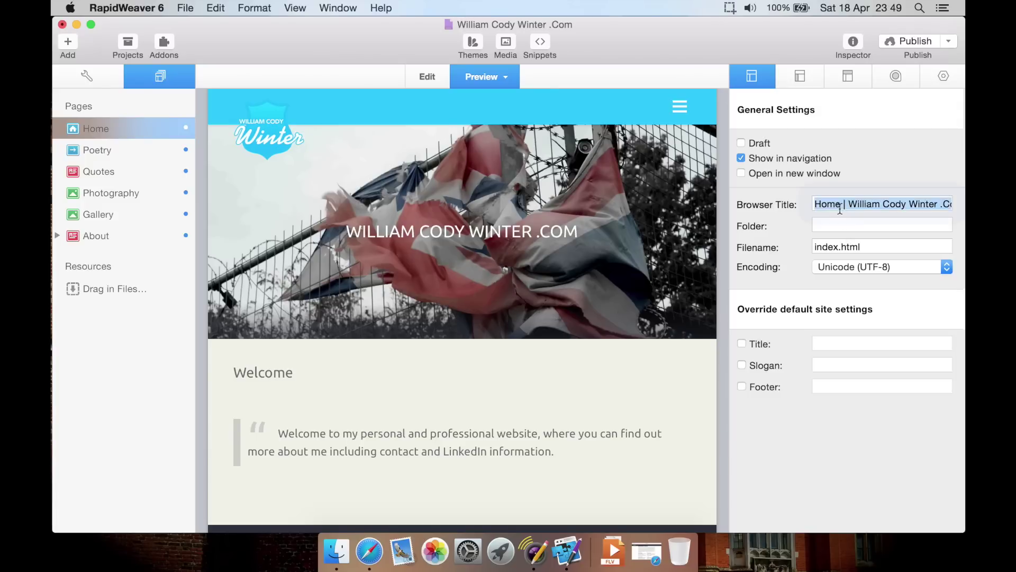
pyautogui.click(831, 226)
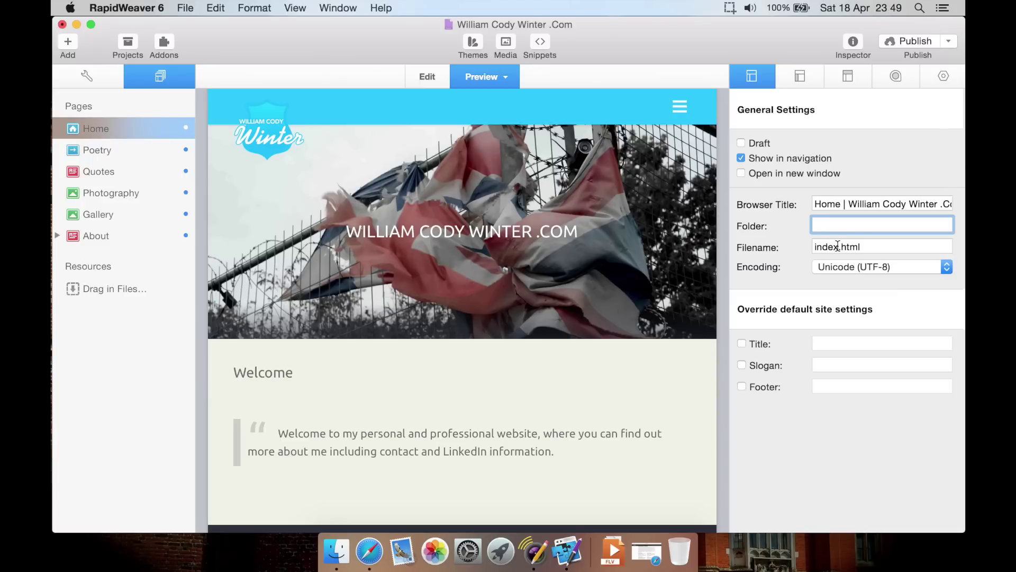
pyautogui.click(838, 246)
pyautogui.click(865, 247)
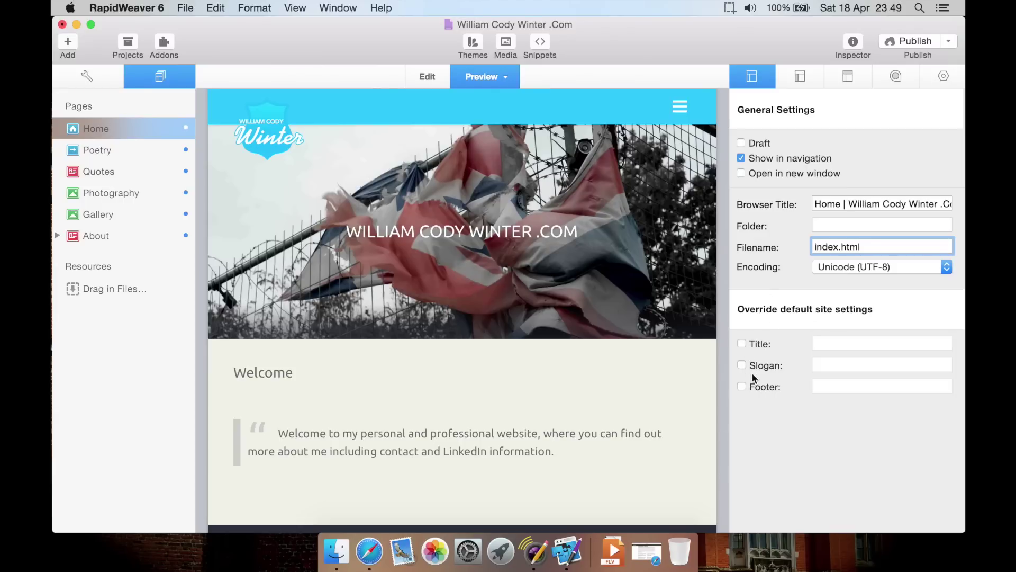
# - Examine the Home page's sidebar settings and its Header, CSS and JavaScript code sections
pyautogui.click(799, 79)
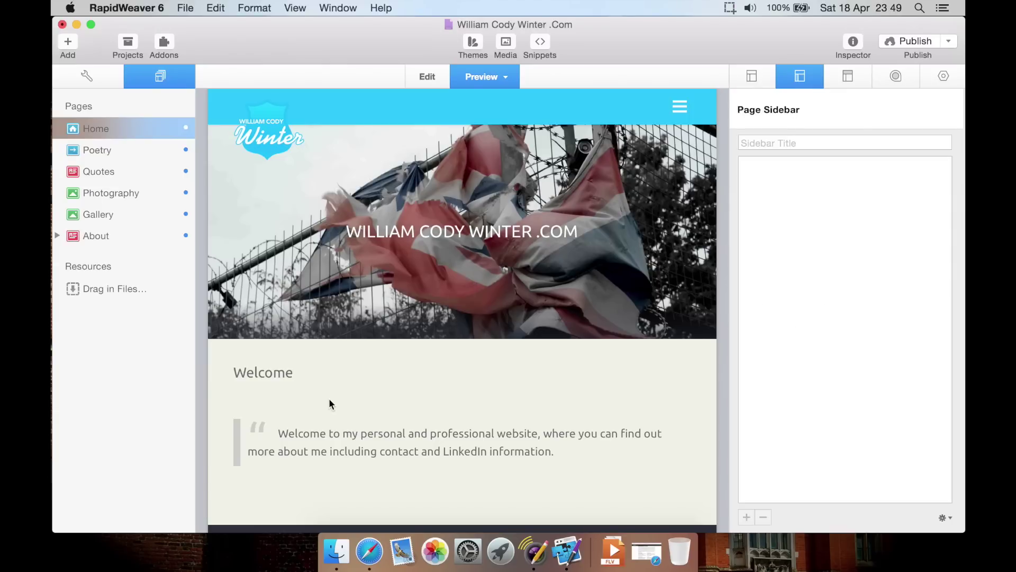
pyautogui.click(850, 77)
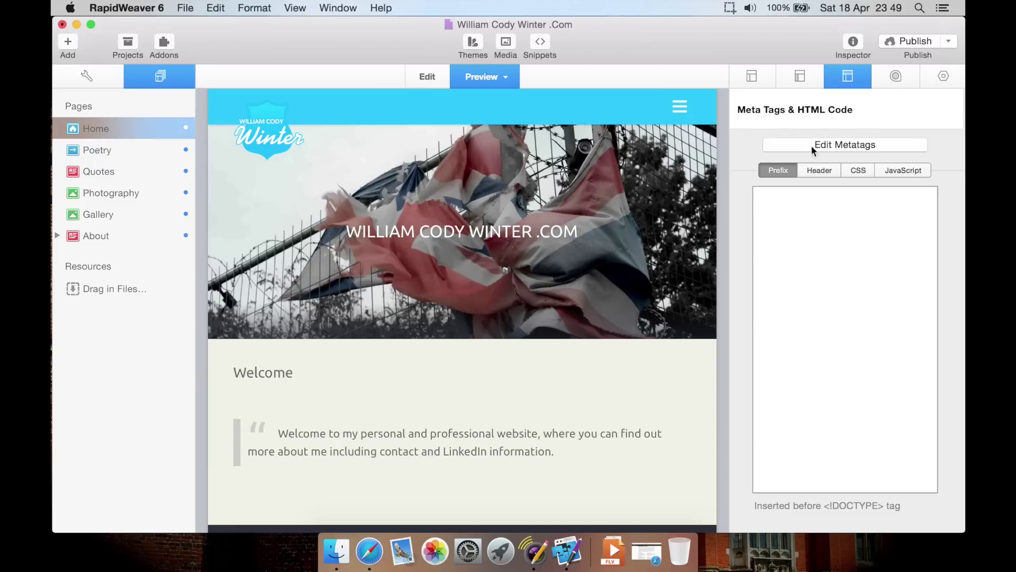
pyautogui.click(819, 170)
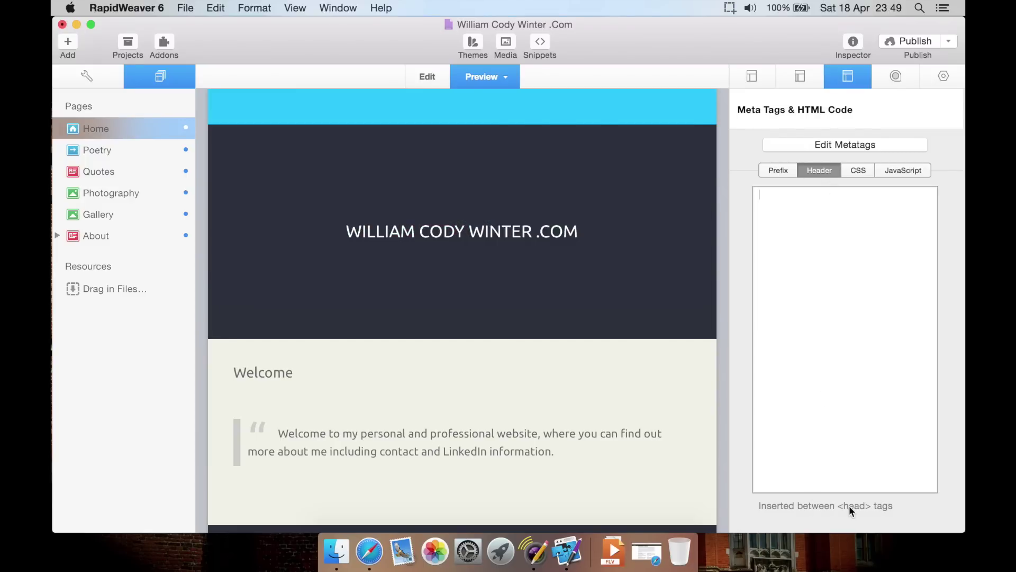
pyautogui.click(857, 175)
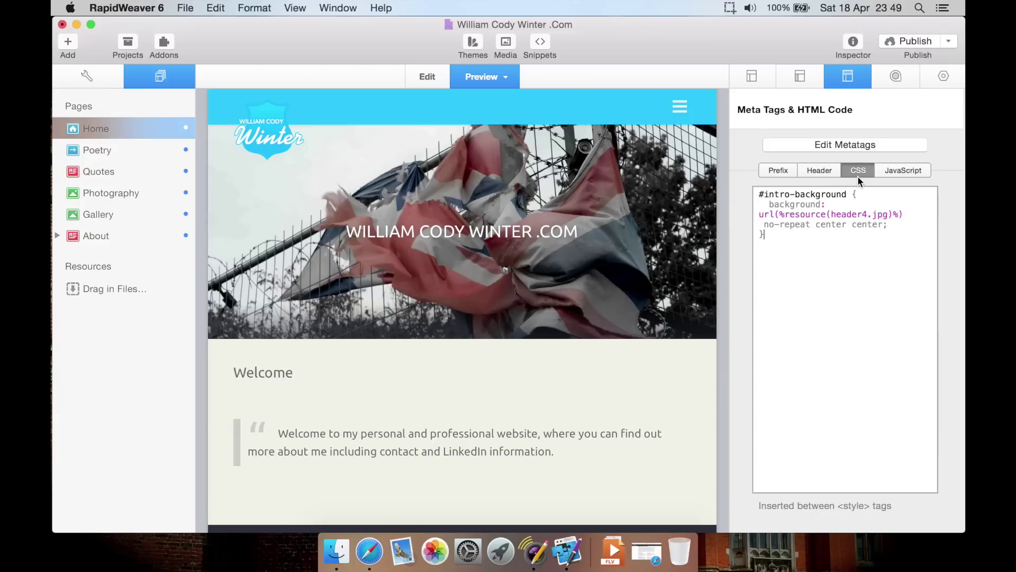
pyautogui.click(796, 256)
pyautogui.click(910, 170)
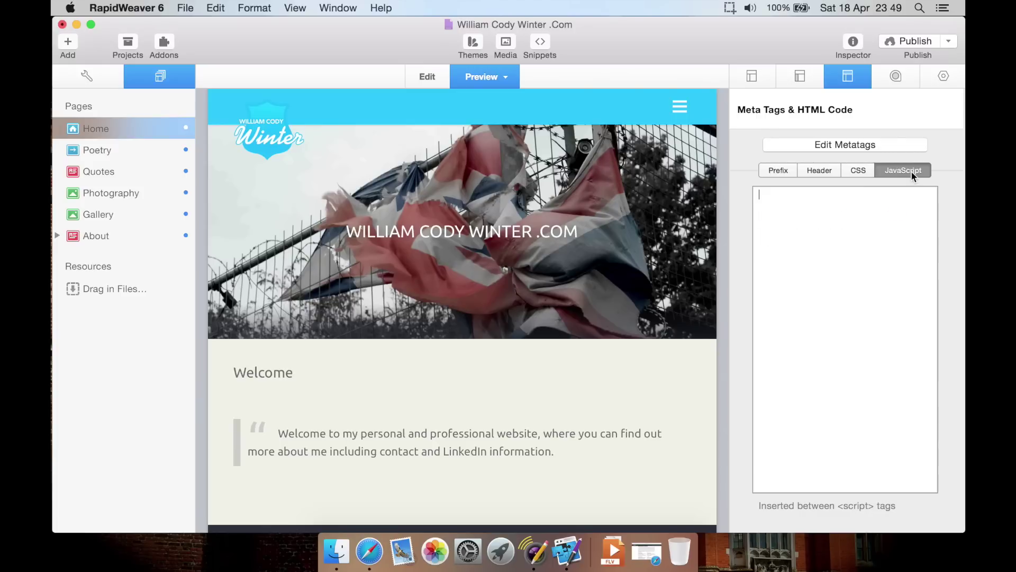
# - Return to the Home page's Prefix code and review the page's keywords and description meta tags
pyautogui.click(767, 169)
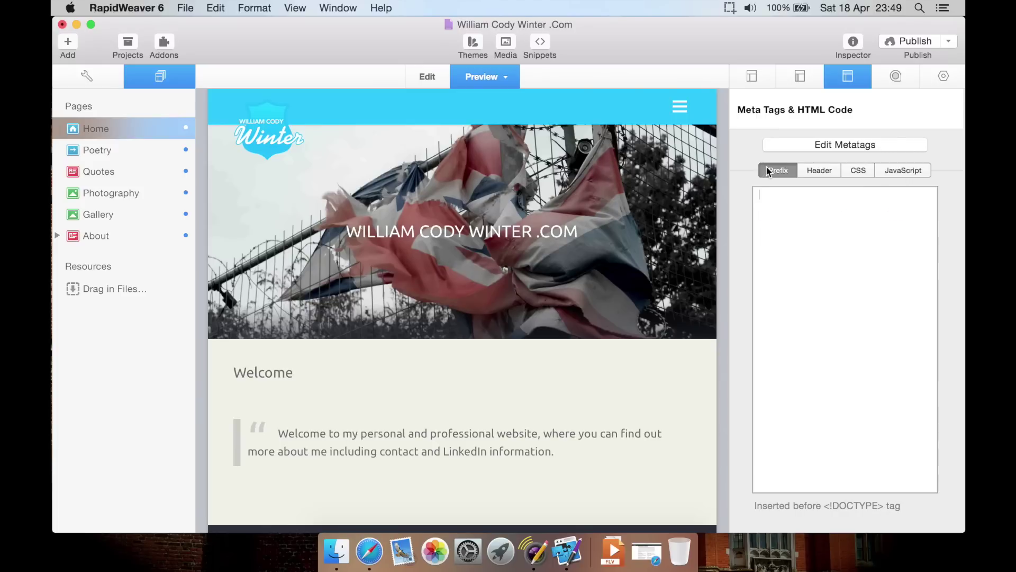
pyautogui.click(845, 145)
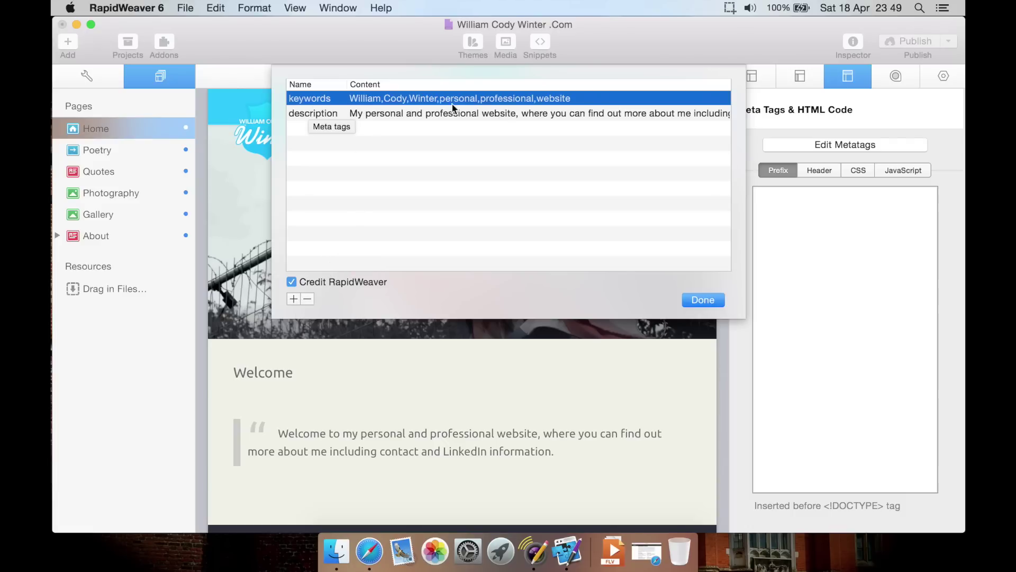
pyautogui.click(698, 301)
# - Look over the Home page's style settings and page options, and check which publishing options are offered
pyautogui.click(898, 81)
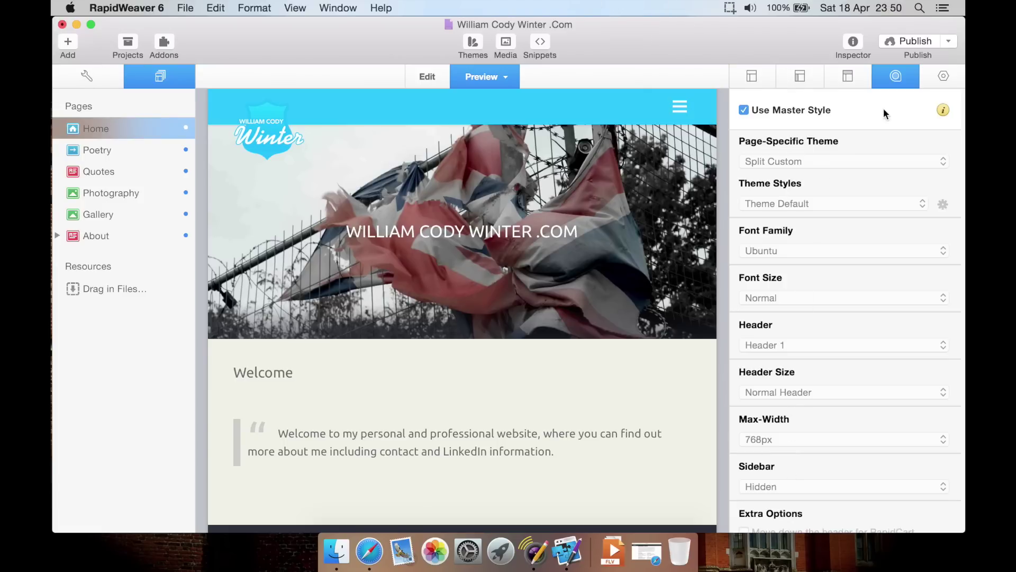
pyautogui.click(943, 76)
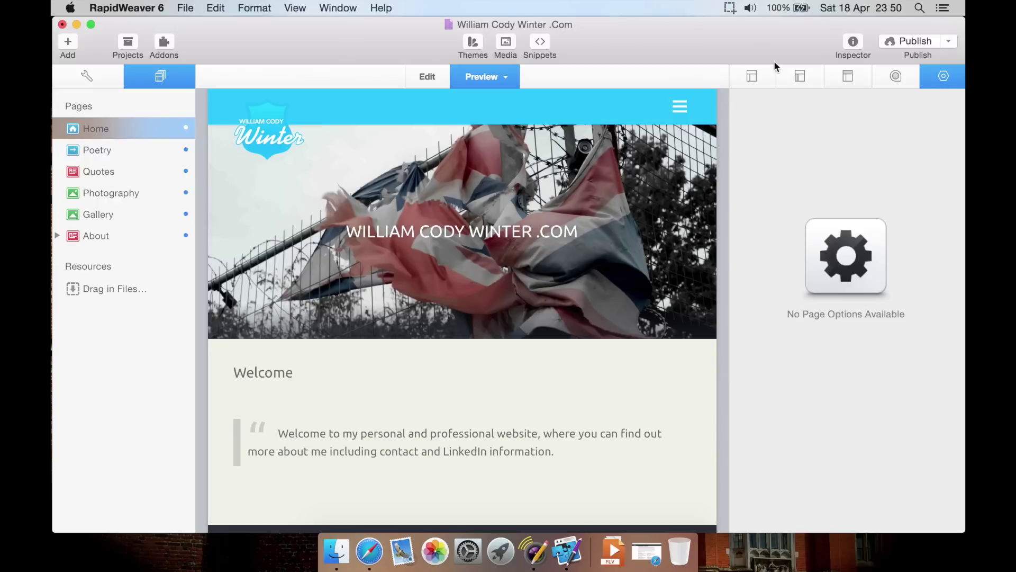
pyautogui.click(755, 78)
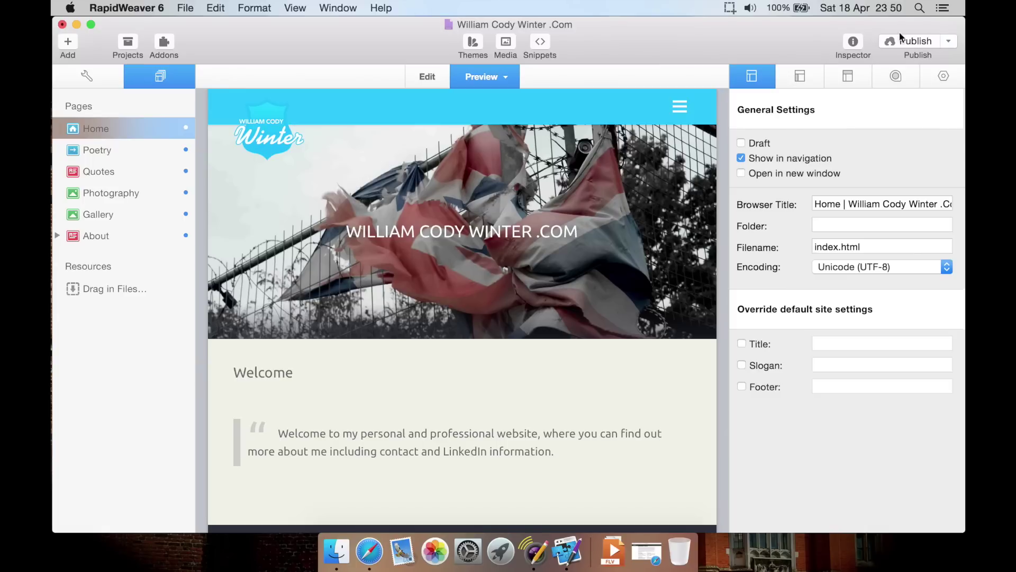
pyautogui.click(950, 43)
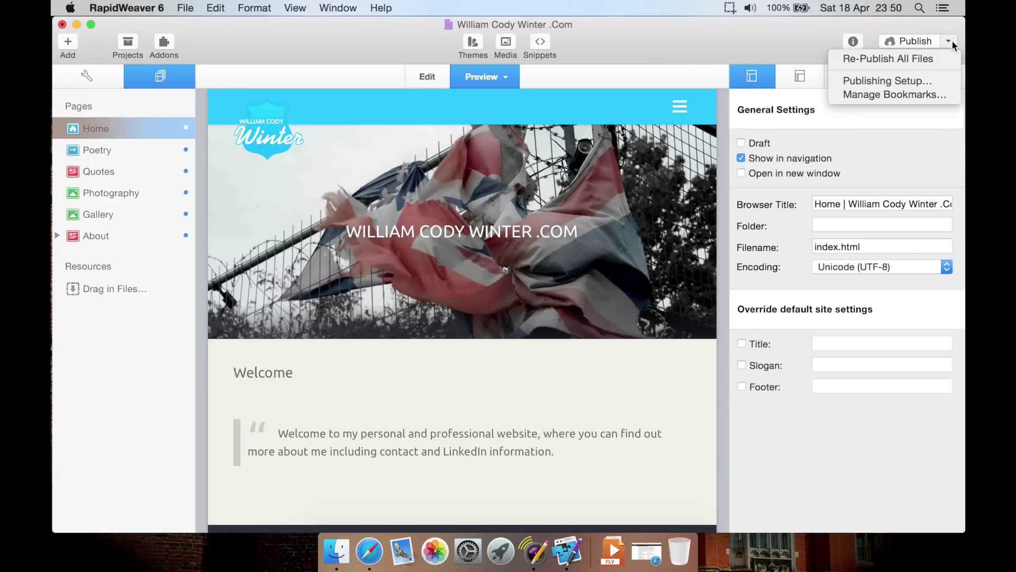
pyautogui.click(951, 45)
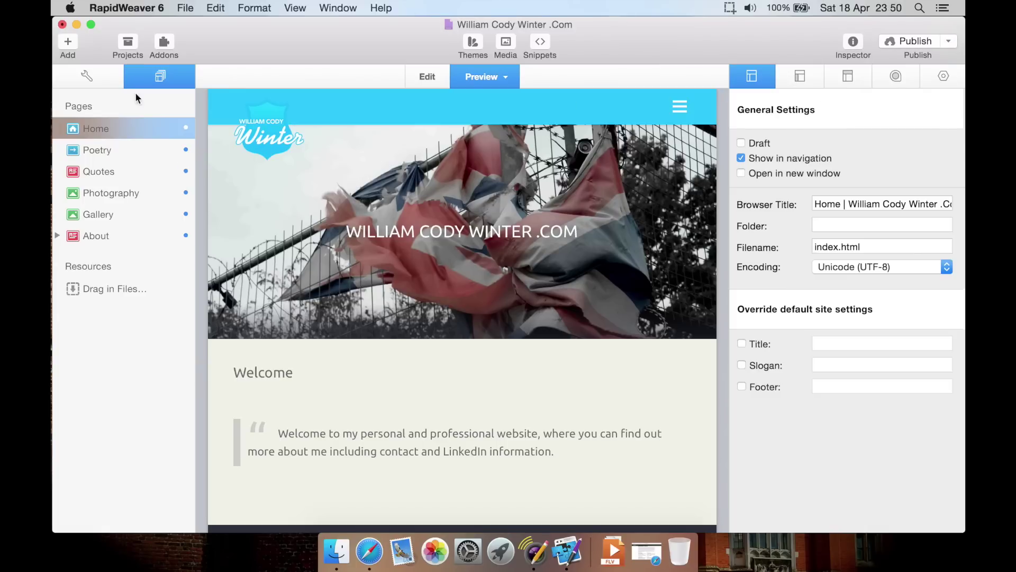
# - Review the site's general and Master Style settings, expanding and collapsing the navigation menu in the preview
pyautogui.click(109, 80)
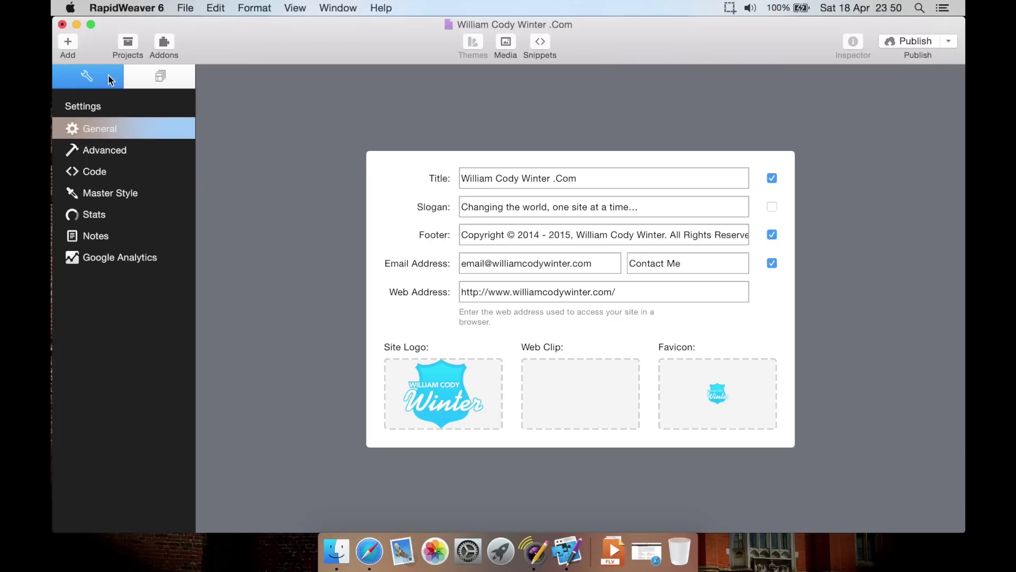
pyautogui.click(99, 192)
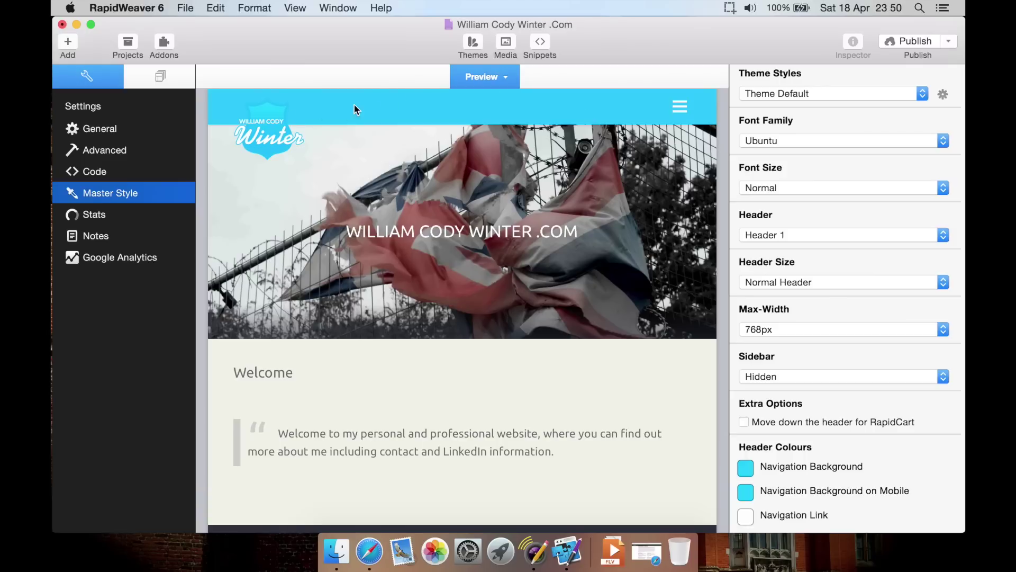
pyautogui.click(678, 109)
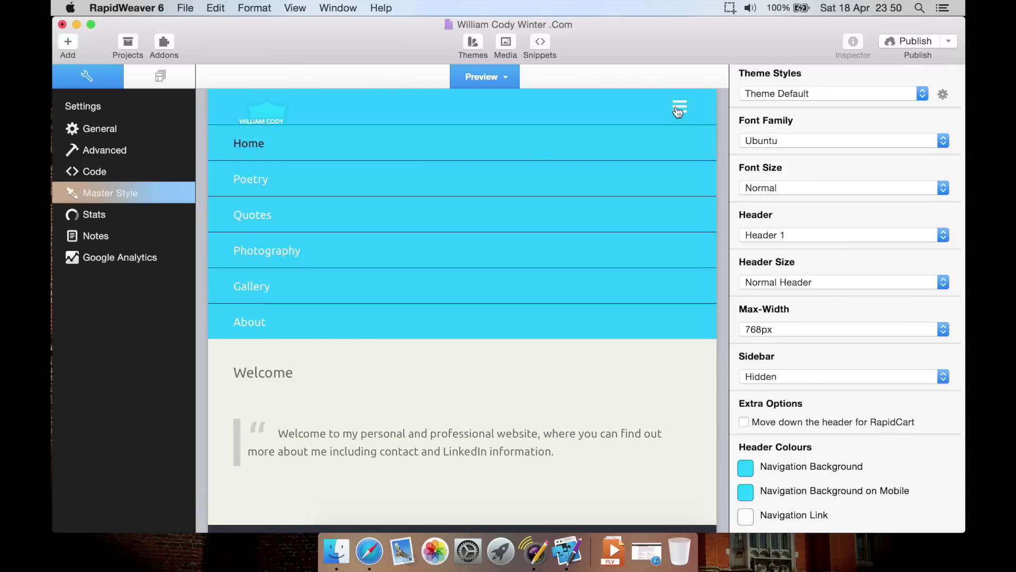
pyautogui.click(678, 110)
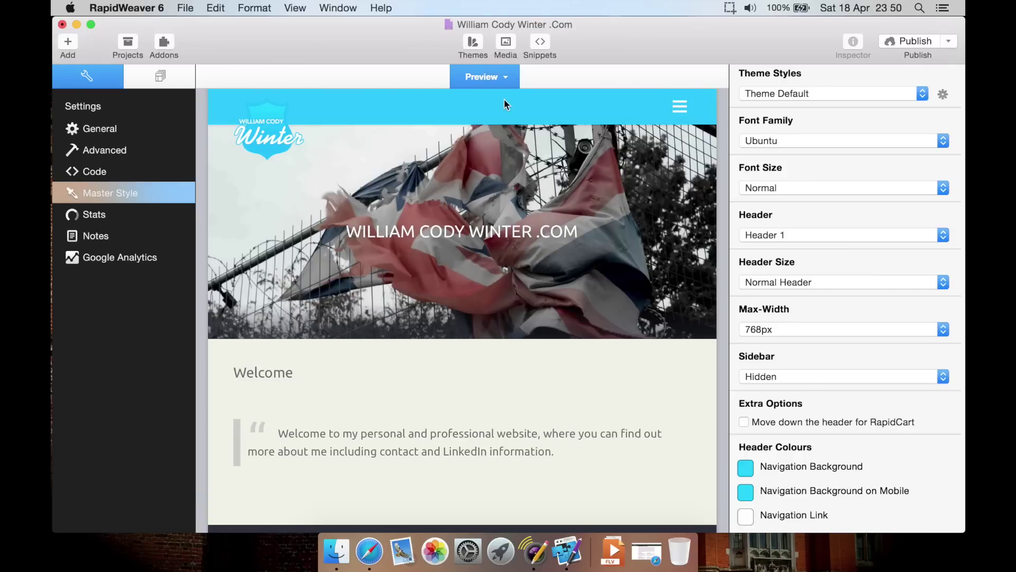
# - Examine the Master Style header colours, showing and closing the colour picker for the Navigation Background
pyautogui.scroll(-3, 812, 467)
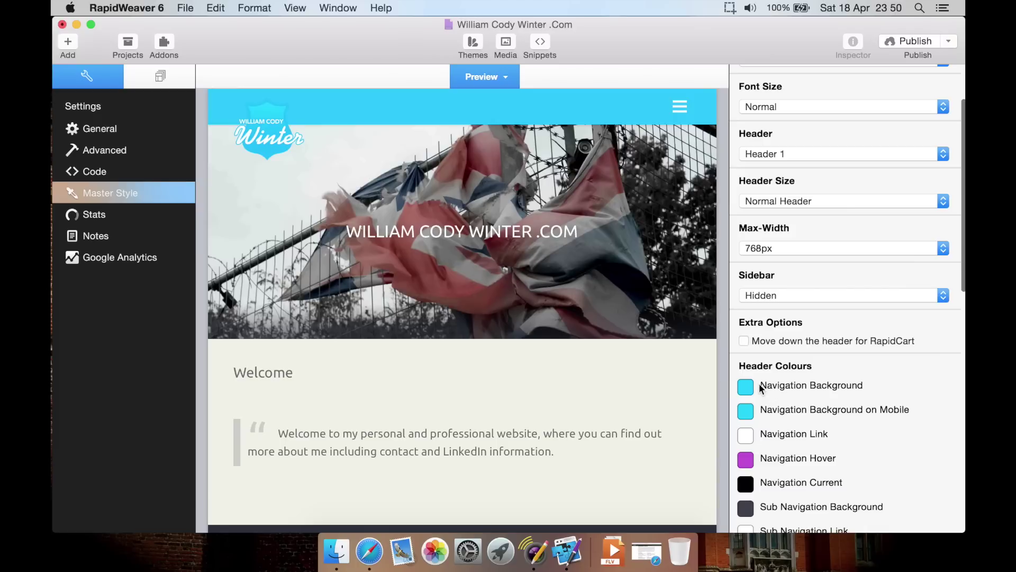
pyautogui.click(745, 387)
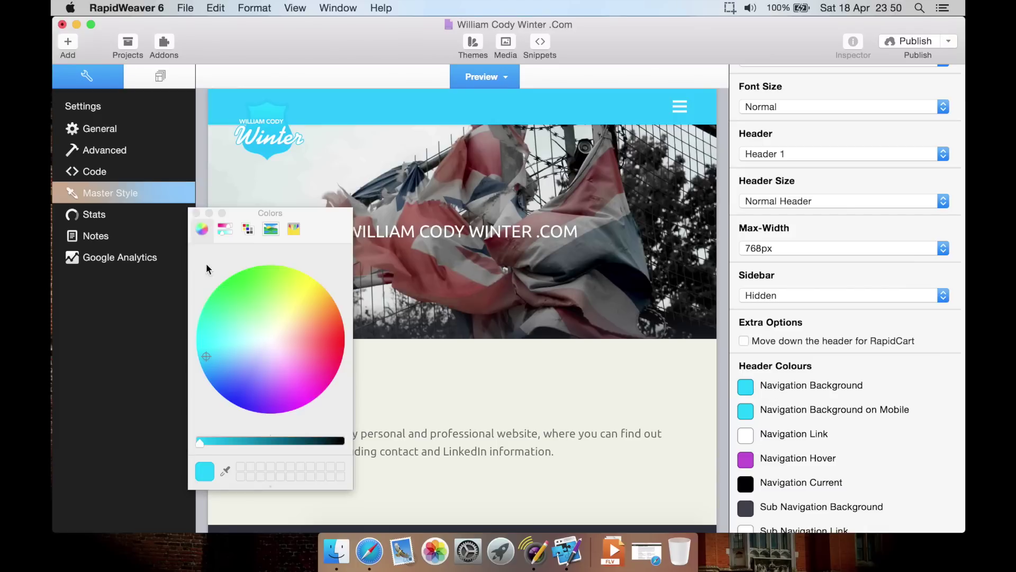
pyautogui.click(196, 213)
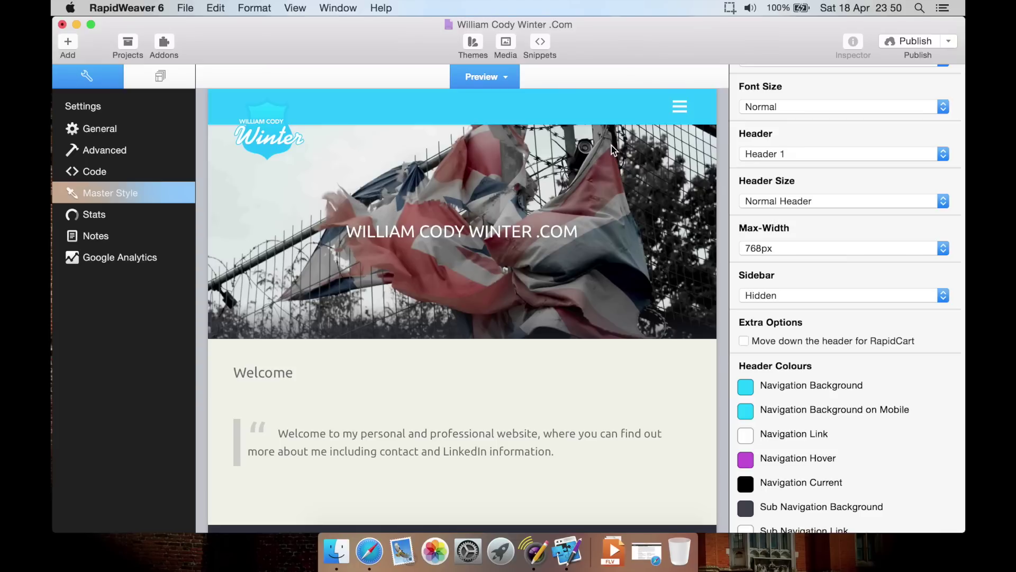
# - Return to the site's pages and inspect the About page's general, sidebar, code and style settings
pyautogui.click(170, 71)
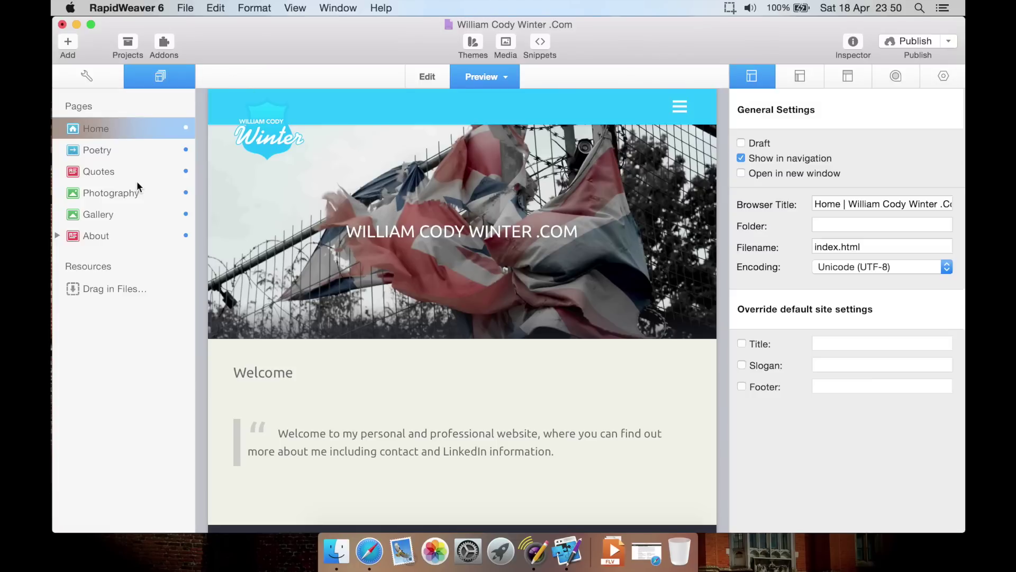
pyautogui.click(93, 236)
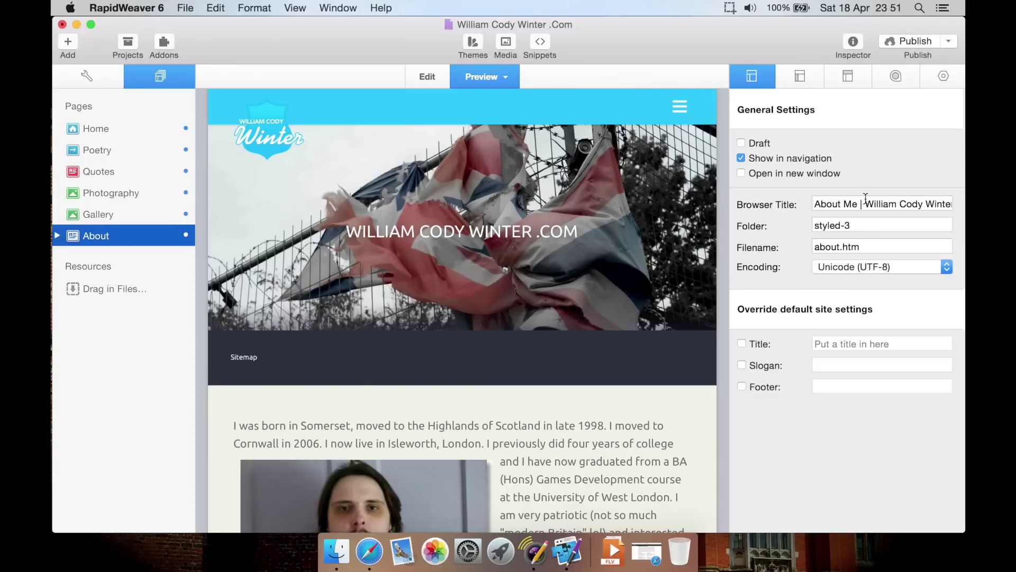
pyautogui.click(799, 79)
pyautogui.click(827, 77)
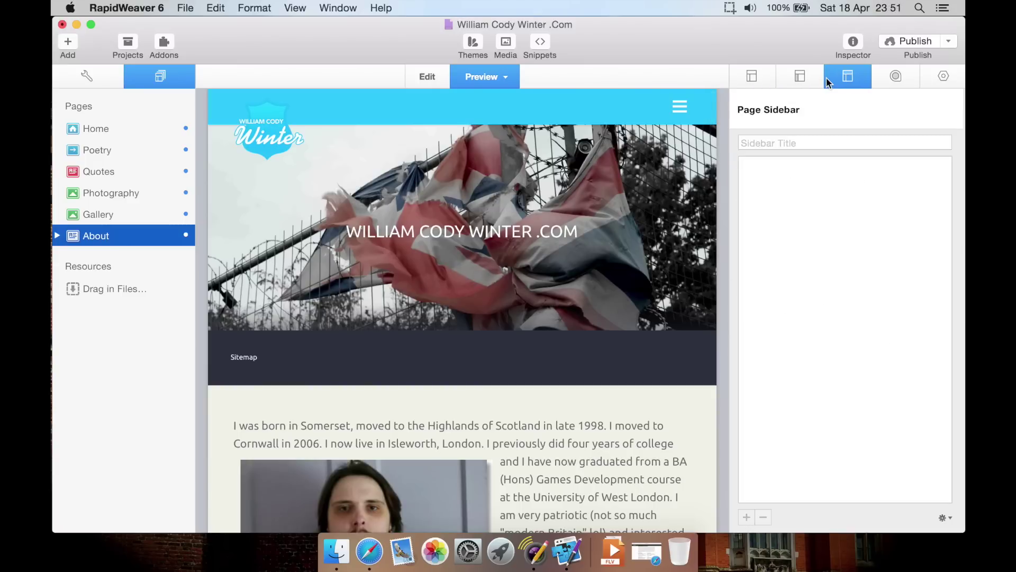
pyautogui.click(884, 78)
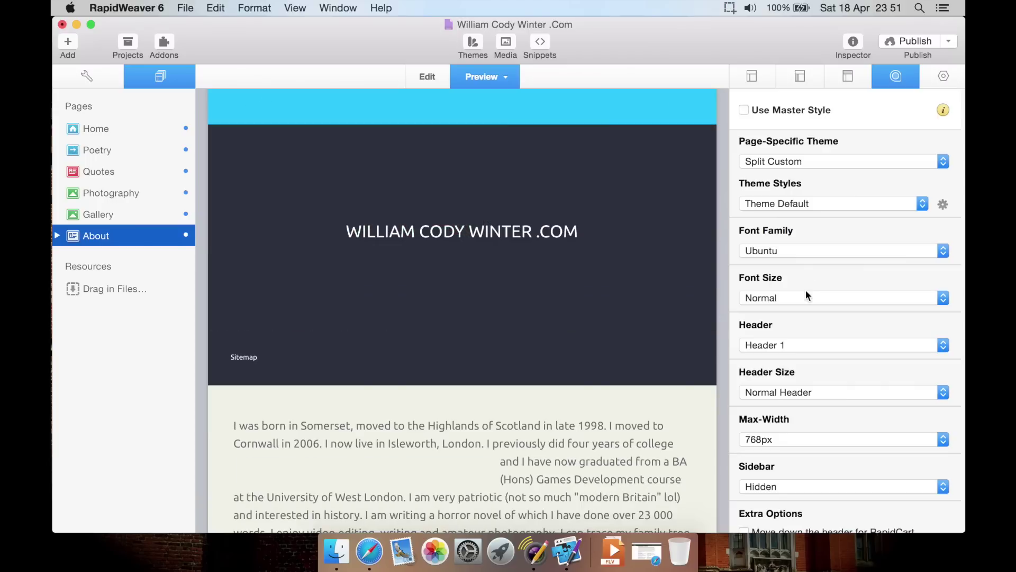
# - Check the About page's header colours, dismissing the Navigation Background colour picker, and set the page to use the Master Style
pyautogui.scroll(-5, 805, 290)
pyautogui.scroll(-4, 806, 290)
pyautogui.click(745, 281)
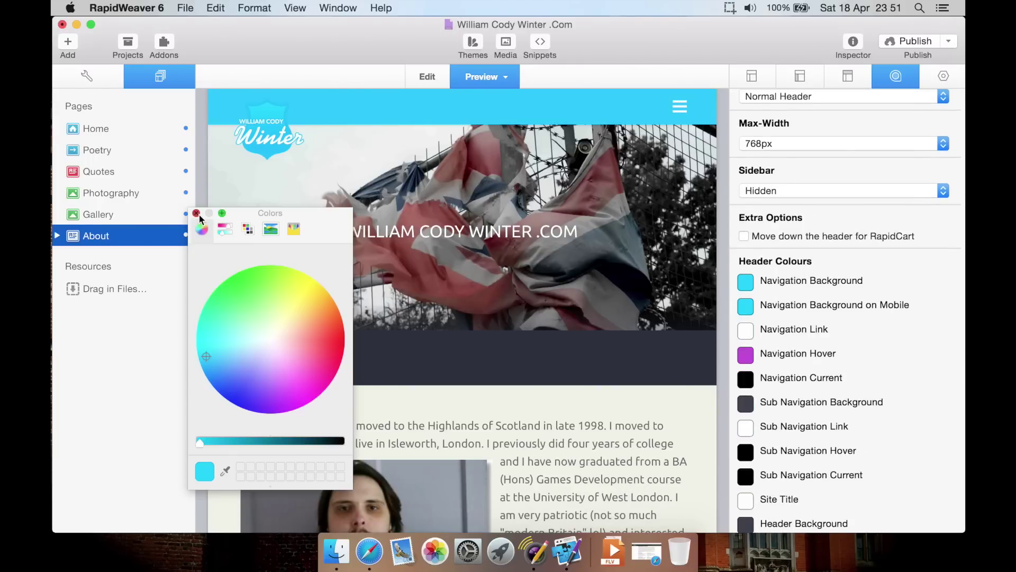
pyautogui.click(196, 213)
pyautogui.scroll(9, 835, 234)
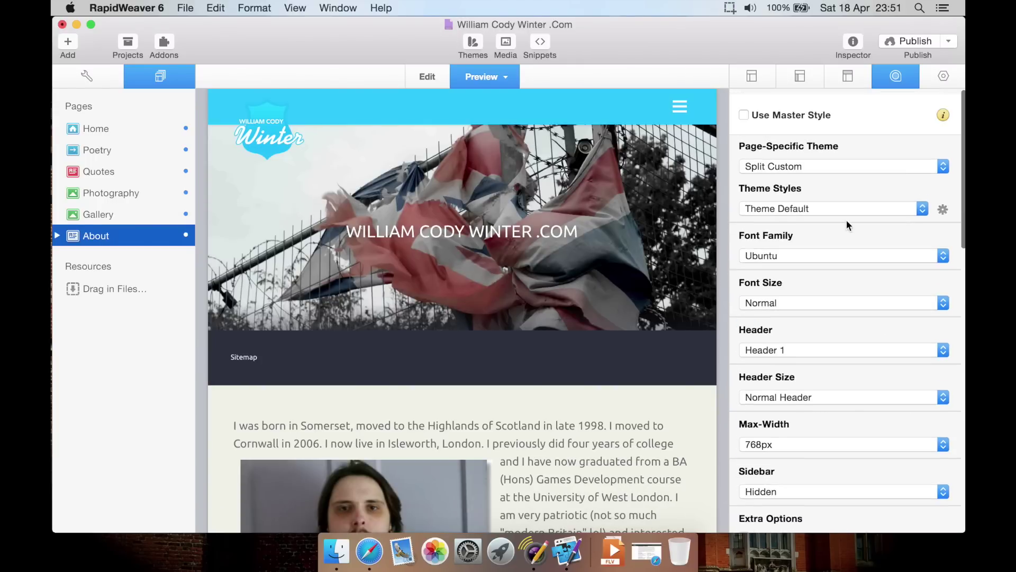
pyautogui.click(744, 111)
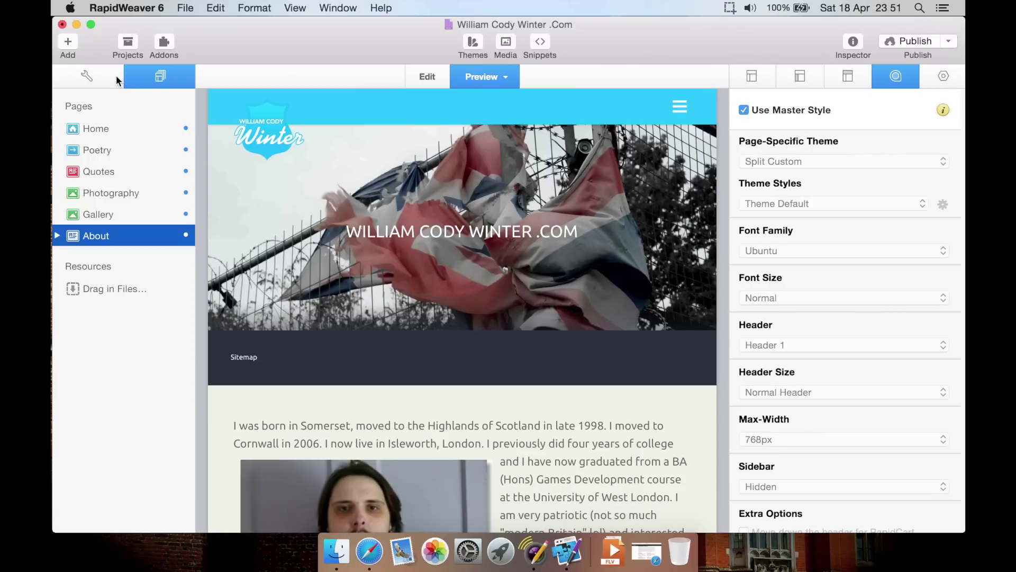
# - Review the site's general title, slogan, email and web address settings, and view the logo in the About page preview
pyautogui.click(116, 75)
pyautogui.click(123, 131)
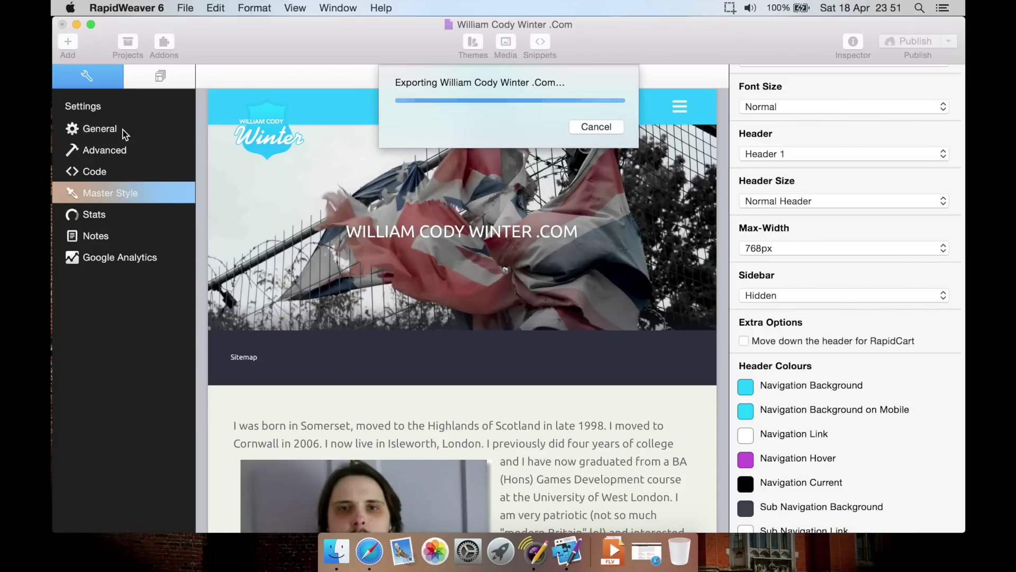
pyautogui.click(124, 132)
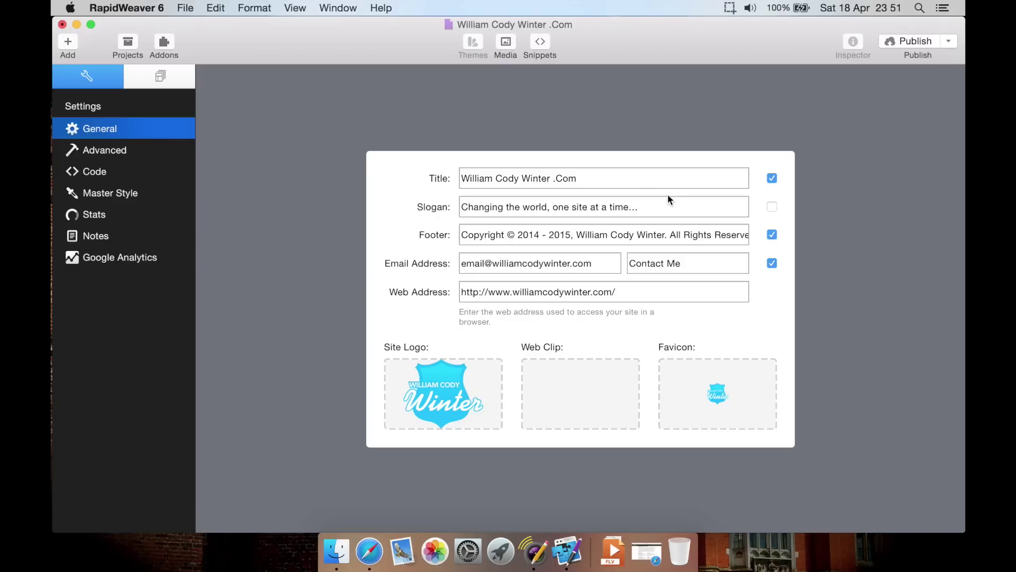
pyautogui.click(648, 180)
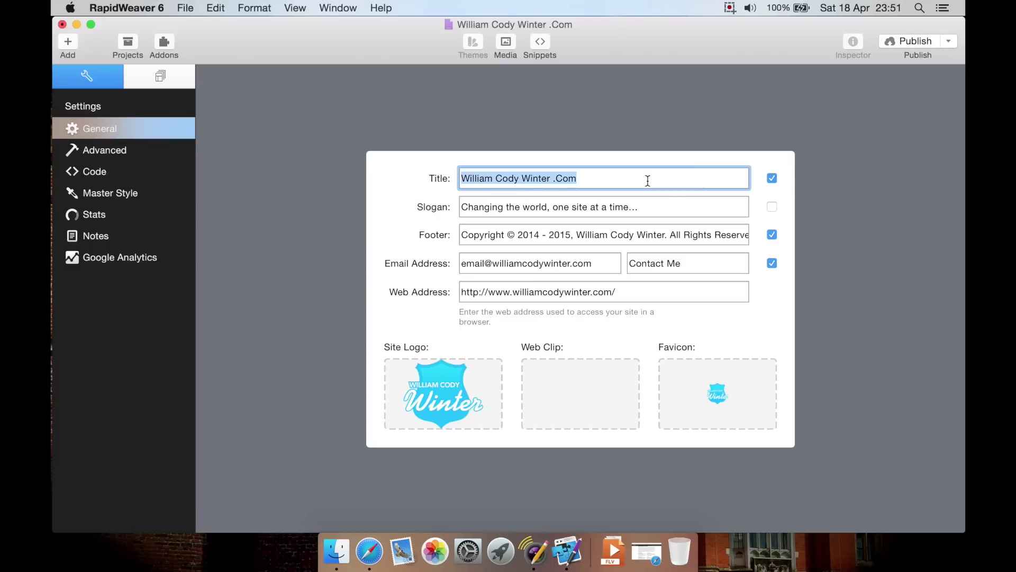
pyautogui.click(641, 209)
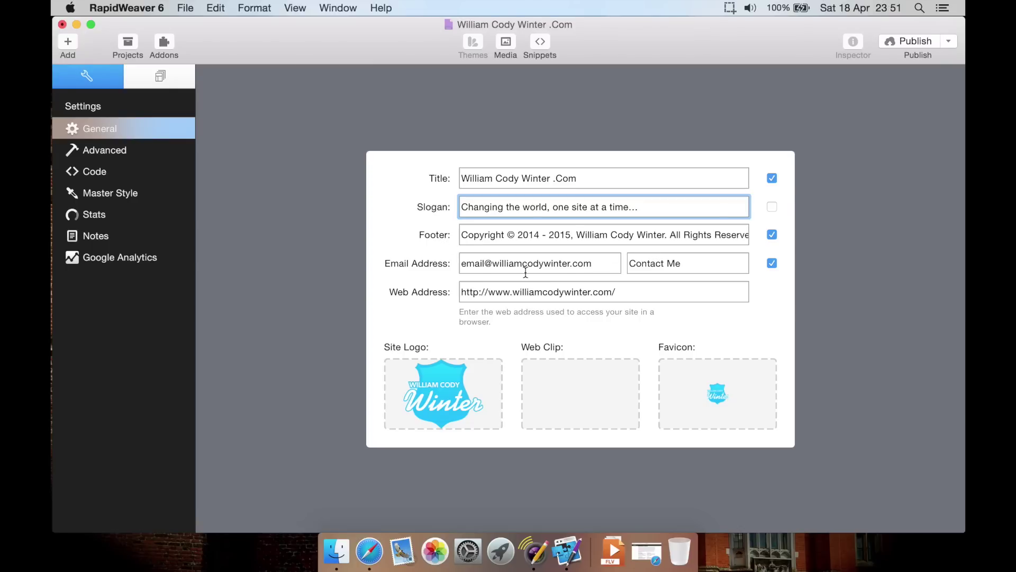
pyautogui.click(693, 265)
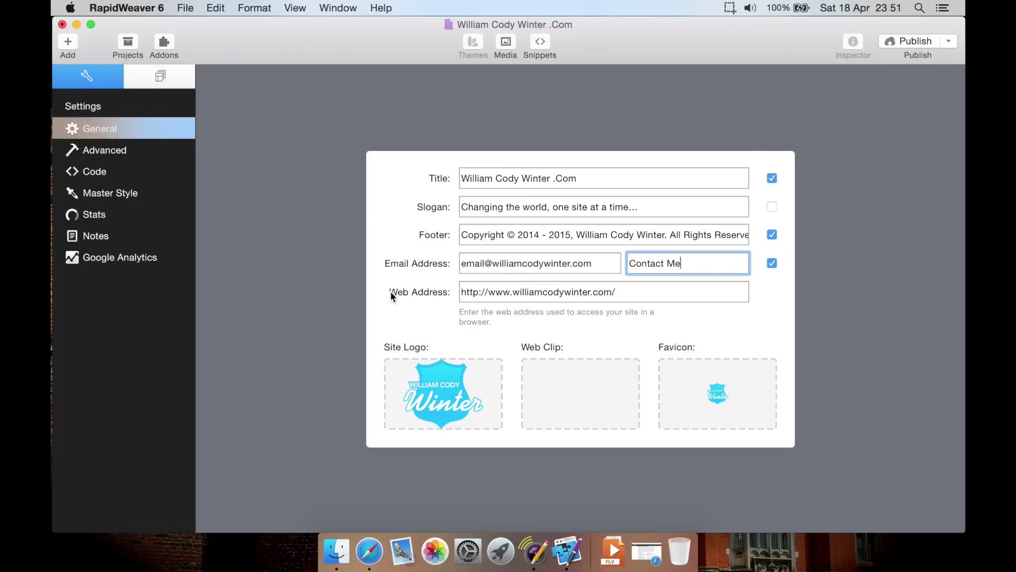
pyautogui.click(680, 289)
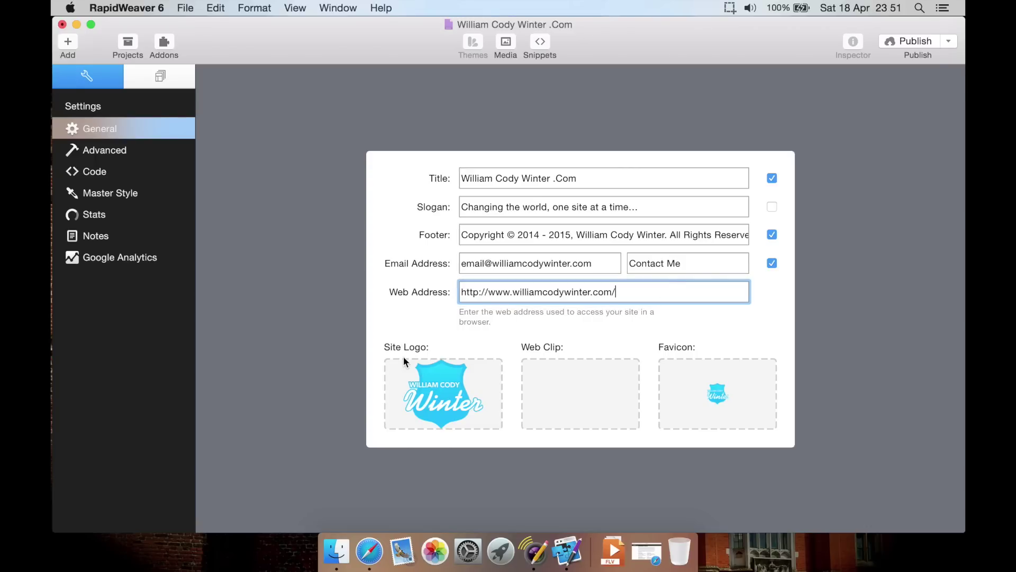
pyautogui.click(165, 83)
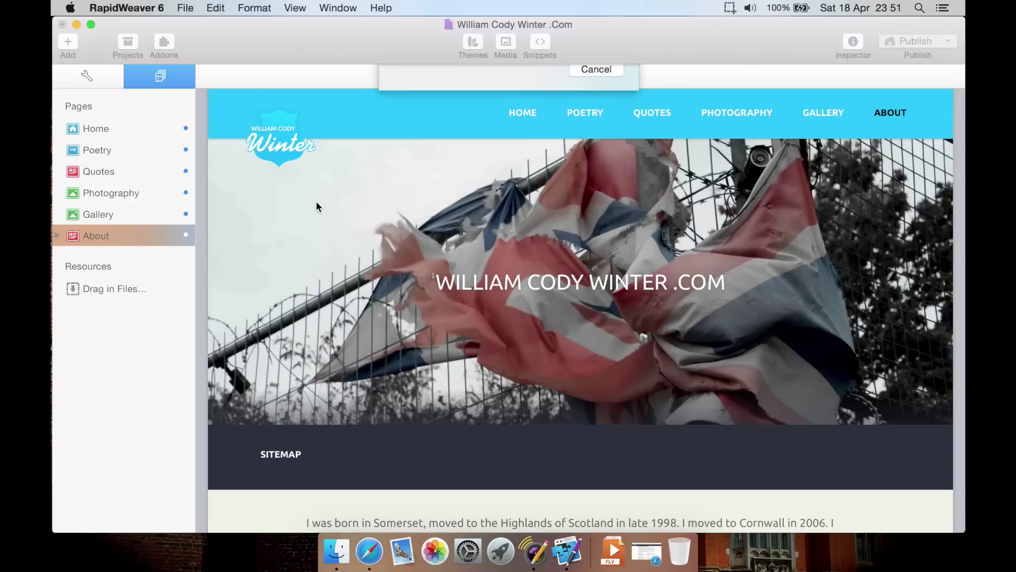
# - Return to the site settings and examine the favicon, the advanced site options and the file extension for new pages
pyautogui.click(87, 76)
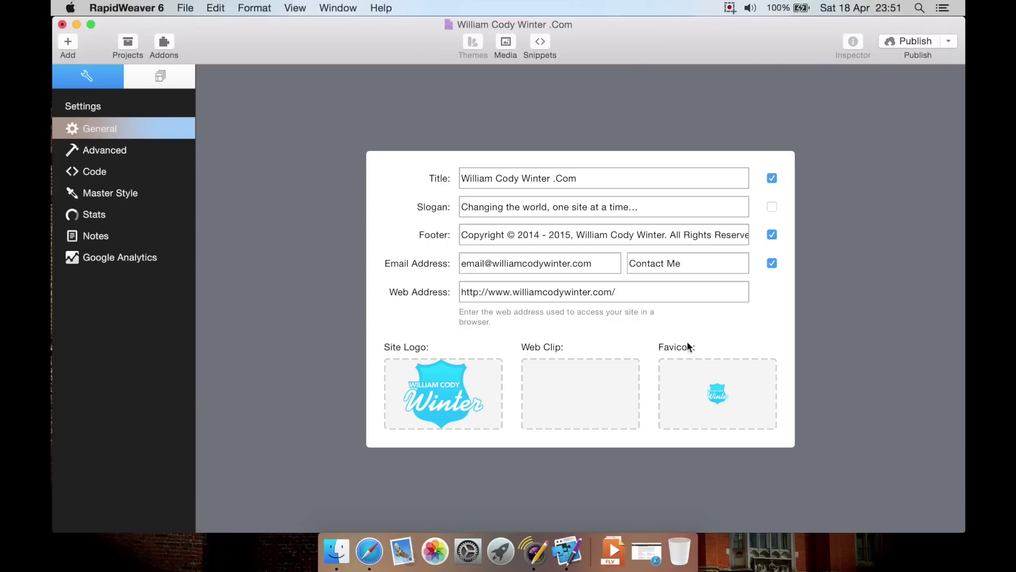
pyautogui.click(117, 151)
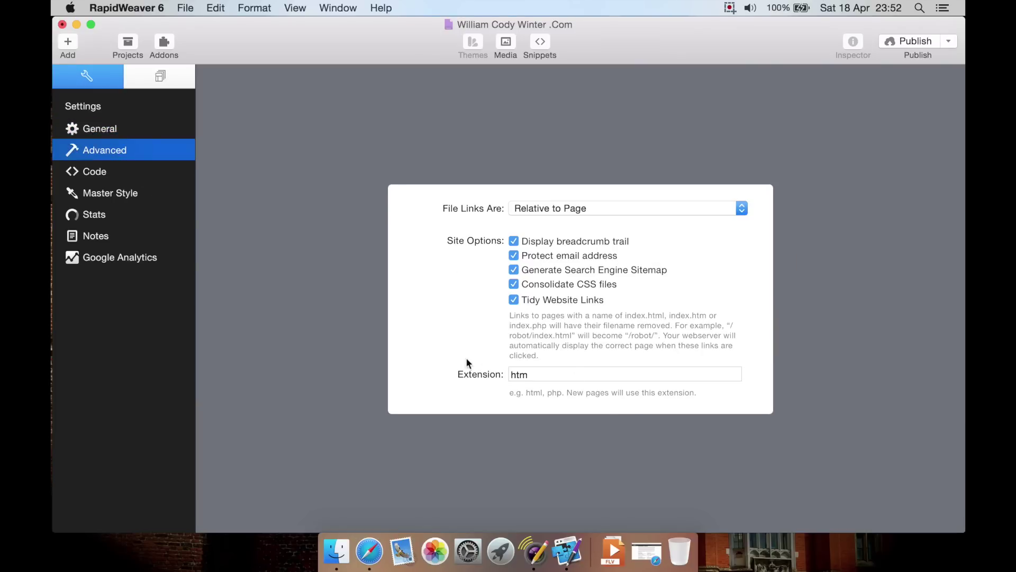
pyautogui.click(574, 376)
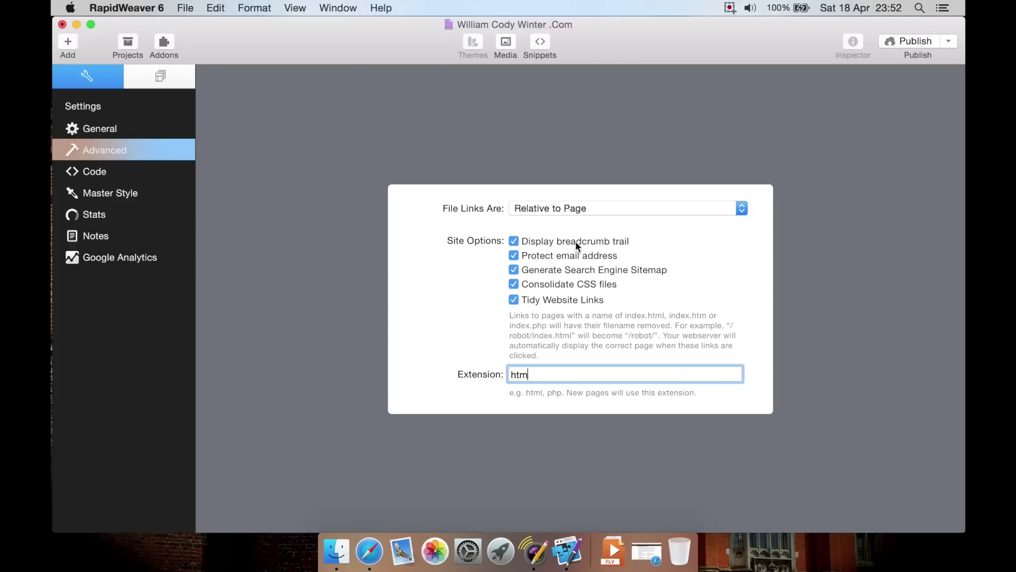
# - Examine the site-wide code settings, highlighting the custom CSS rule that centres the footer text
pyautogui.click(111, 179)
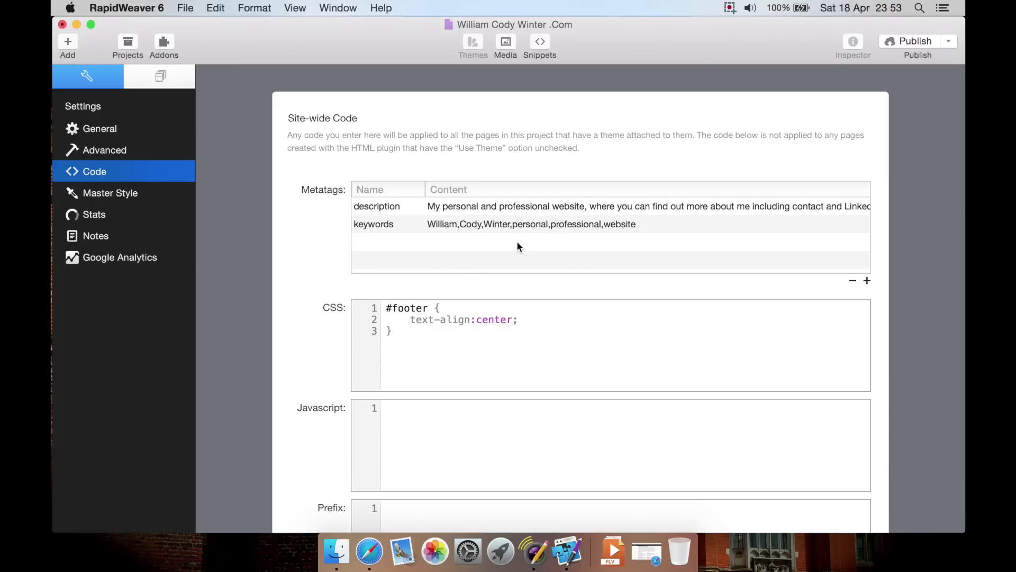
pyautogui.click(430, 336)
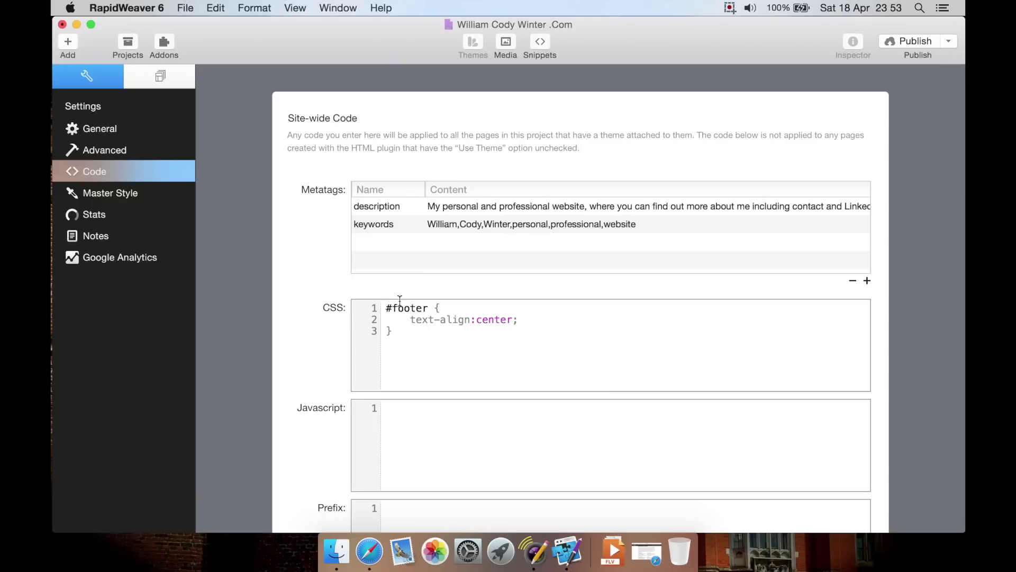
pyautogui.moveTo(385, 308); pyautogui.dragTo(533, 319)
pyautogui.click(447, 334)
pyautogui.click(497, 343)
pyautogui.moveTo(439, 337); pyautogui.dragTo(377, 307)
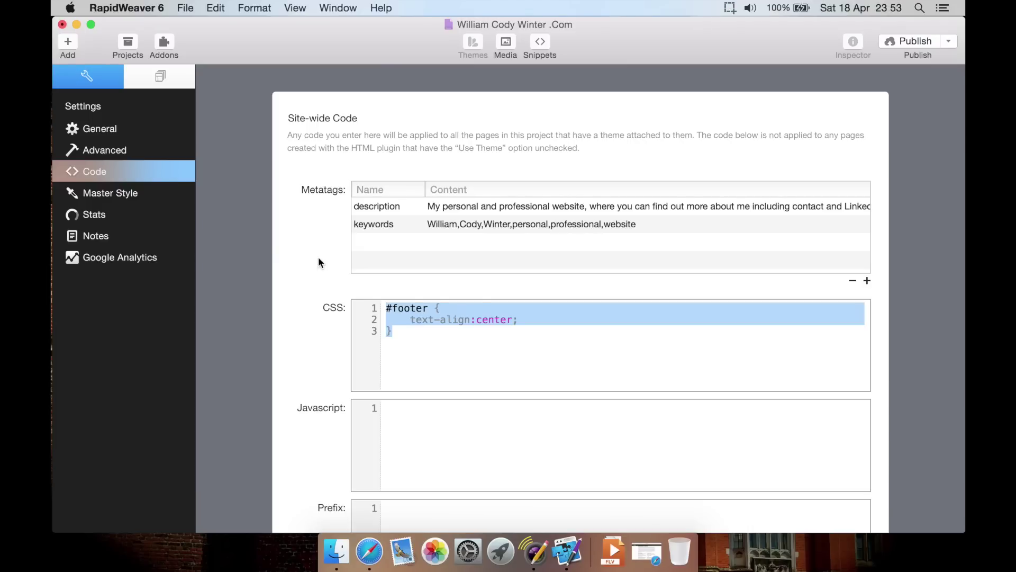
# - Look over the Master Style font, header, width and sidebar options again
pyautogui.click(129, 197)
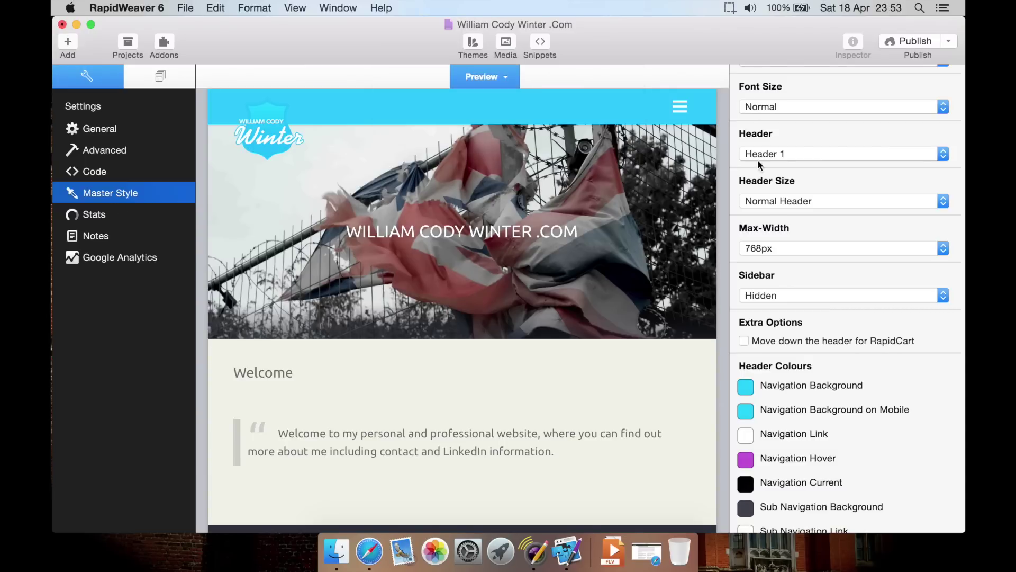
pyautogui.scroll(3, 786, 172)
pyautogui.scroll(1, 786, 172)
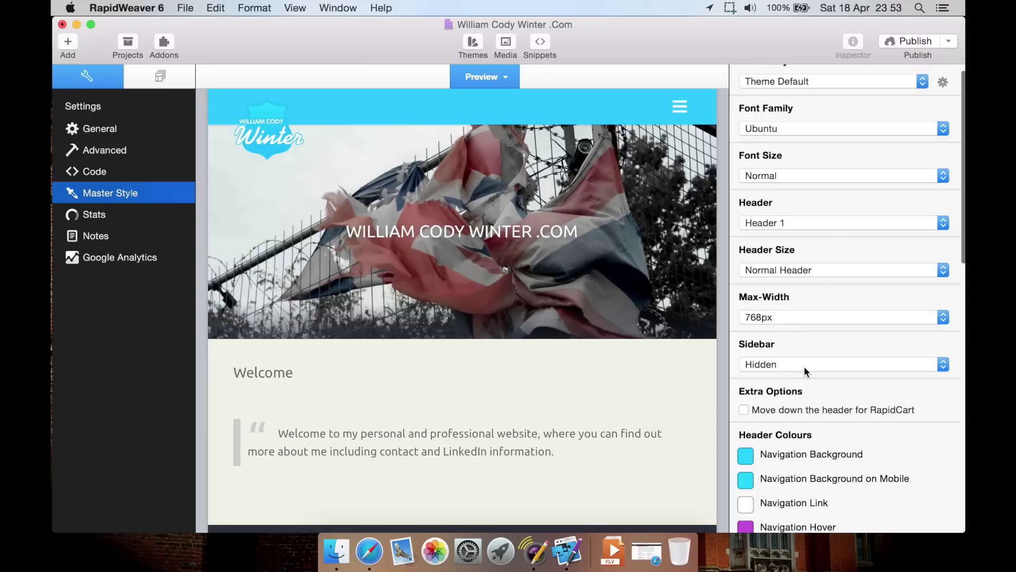
# - Inspect the site's Stats tracking code fields, the private Notes area and the Google Analytics page
pyautogui.click(124, 214)
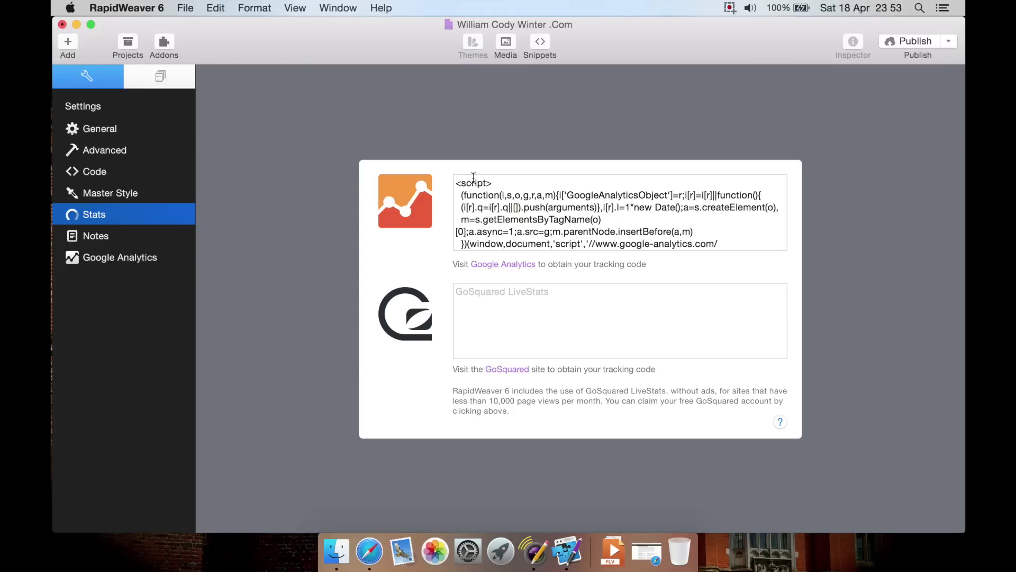
pyautogui.click(487, 331)
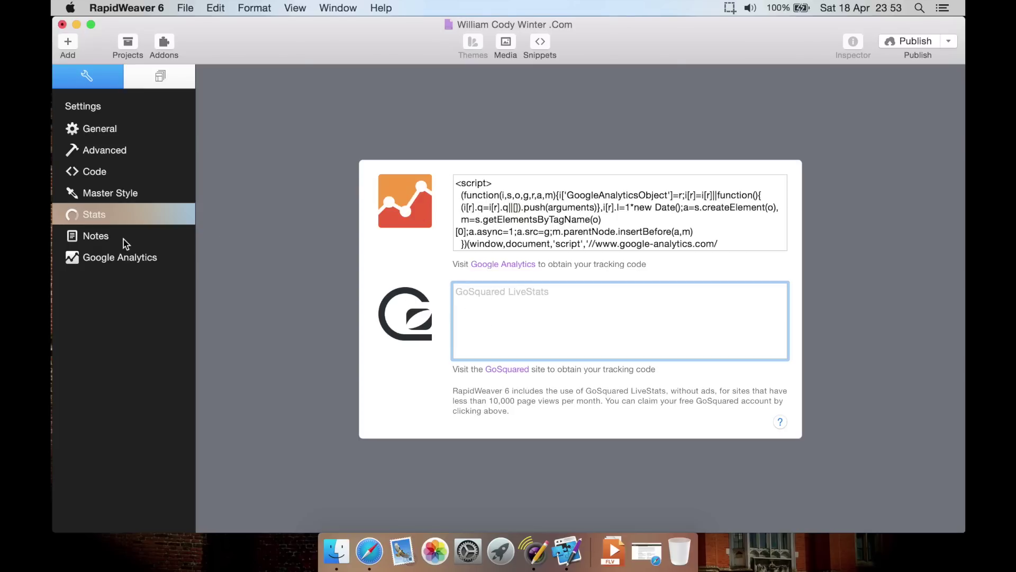
pyautogui.click(100, 238)
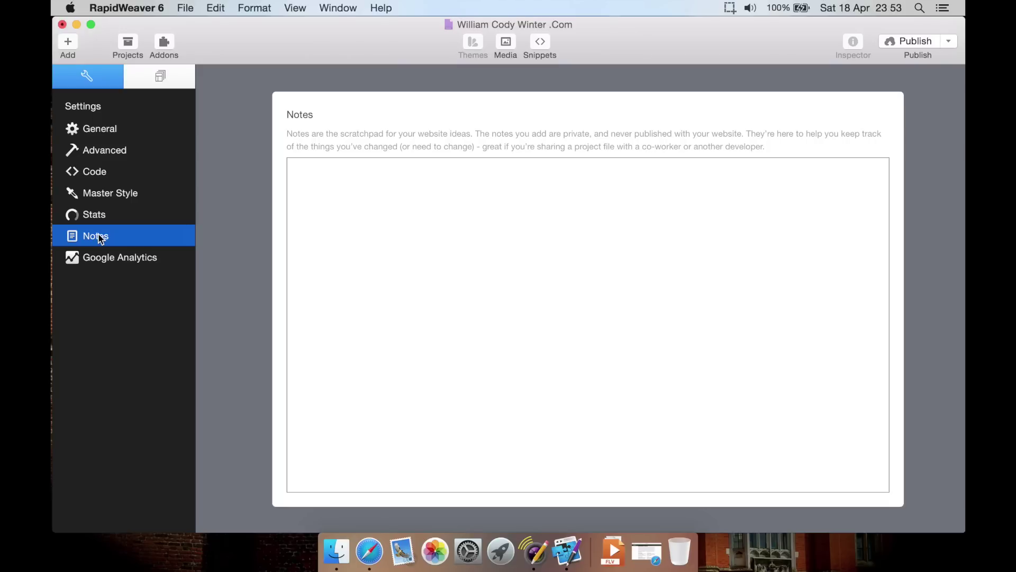
pyautogui.click(370, 226)
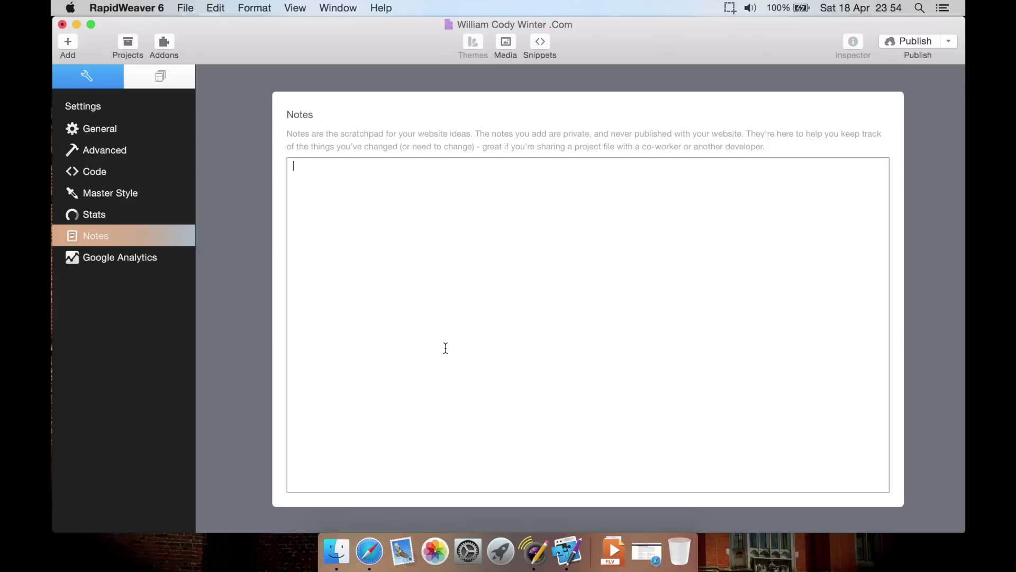
pyautogui.click(137, 260)
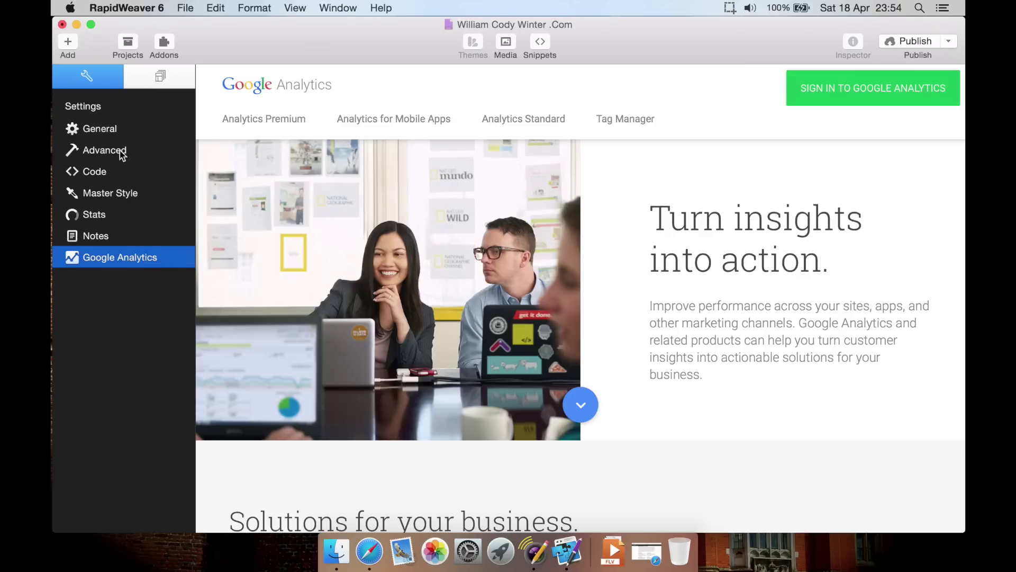
# - Return to the site's pages by way of the general settings and open the About page's content for editing
pyautogui.click(116, 130)
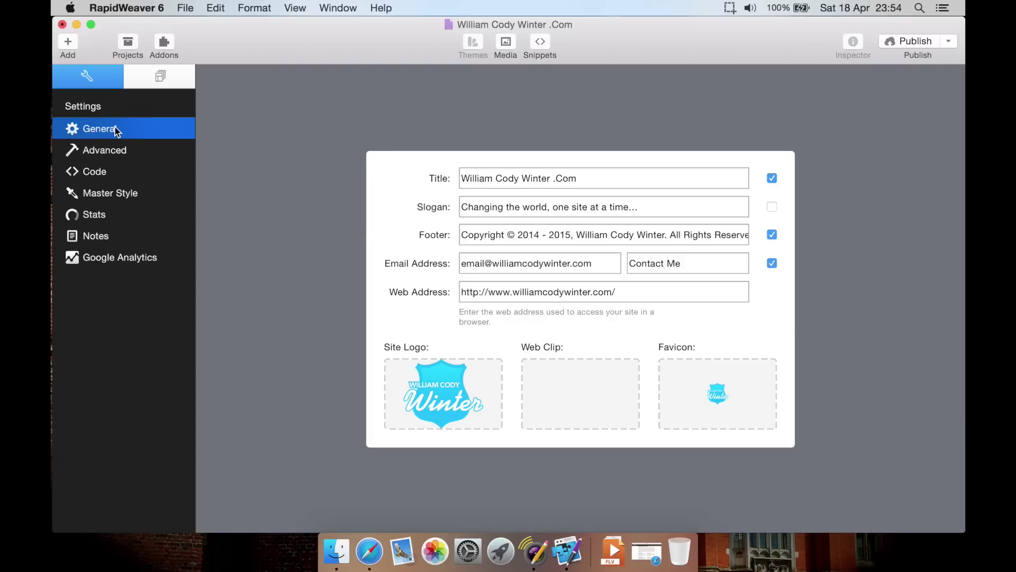
pyautogui.click(148, 81)
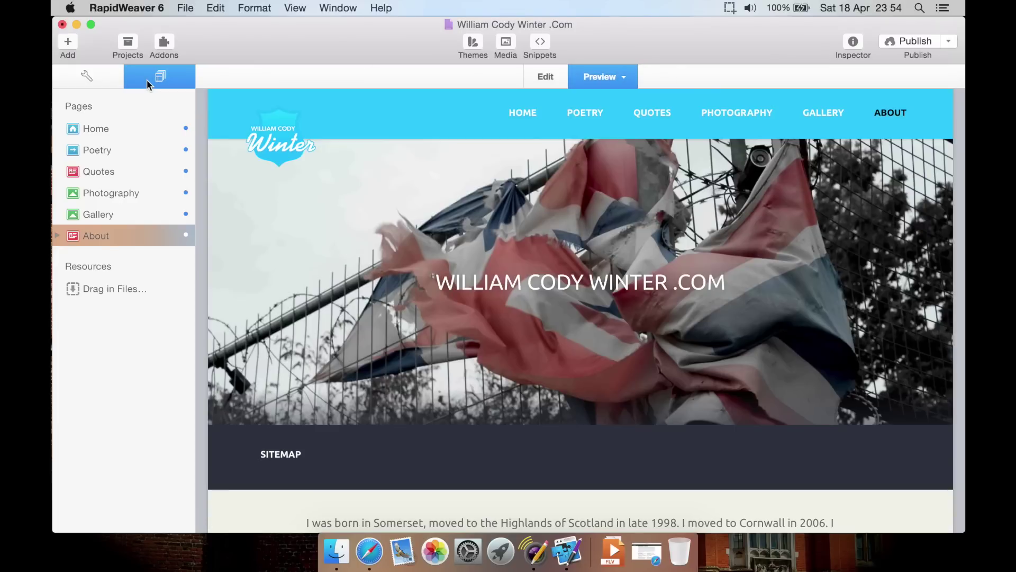
pyautogui.click(544, 77)
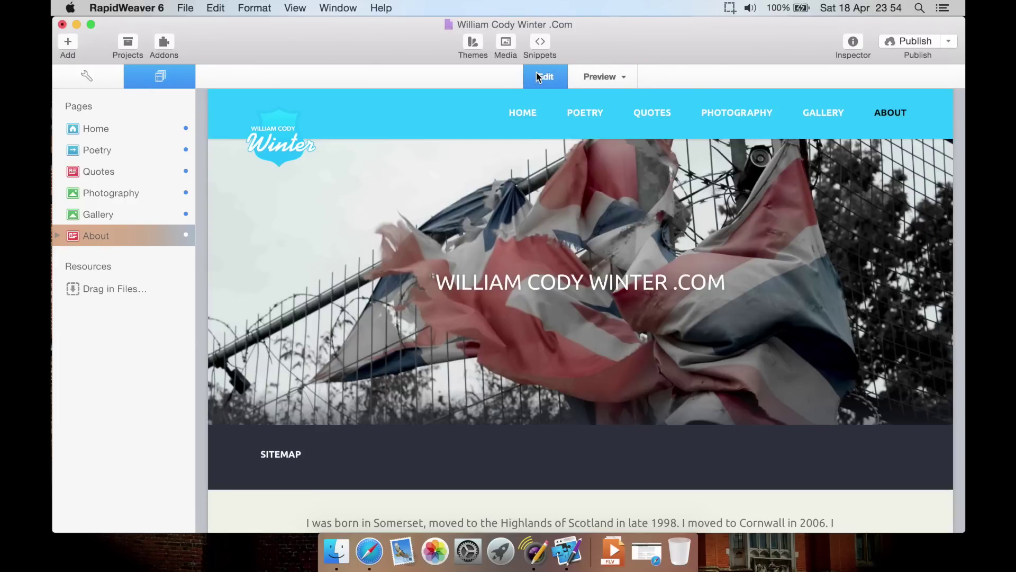
# - Open the application preferences and review the General options, including the available default themes
pyautogui.click(126, 7)
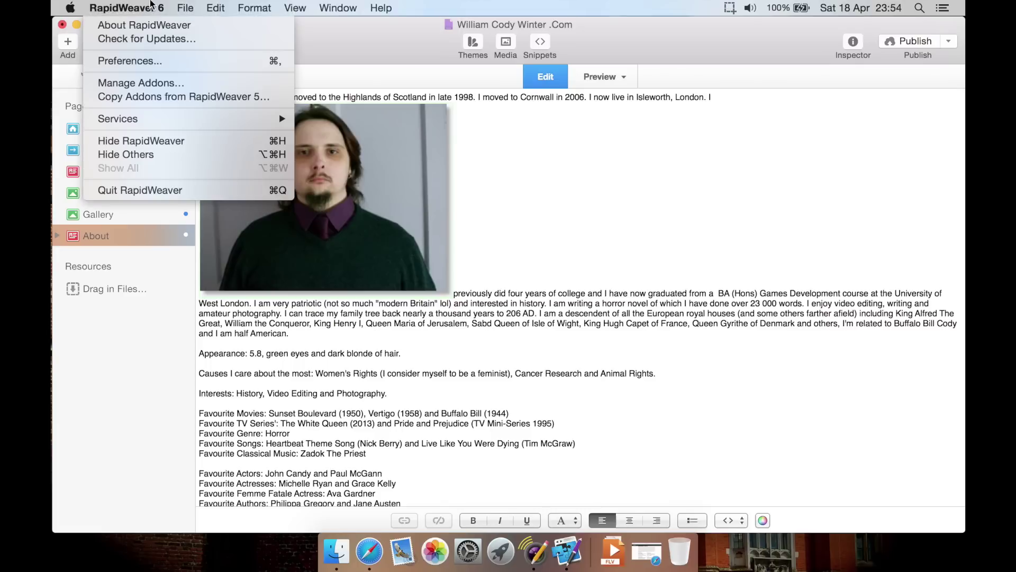
pyautogui.click(151, 63)
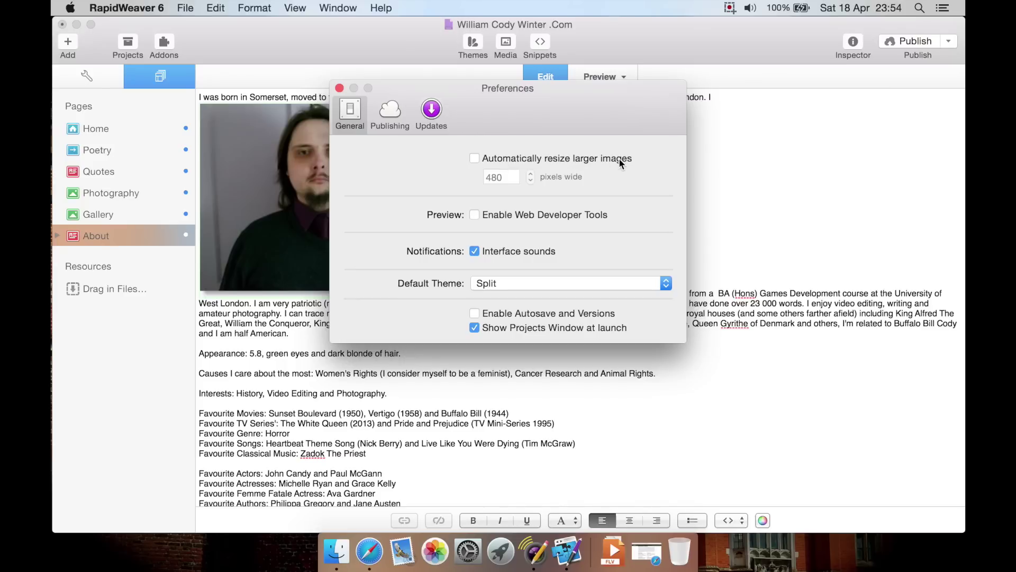
pyautogui.moveTo(621, 161)
pyautogui.click(506, 280)
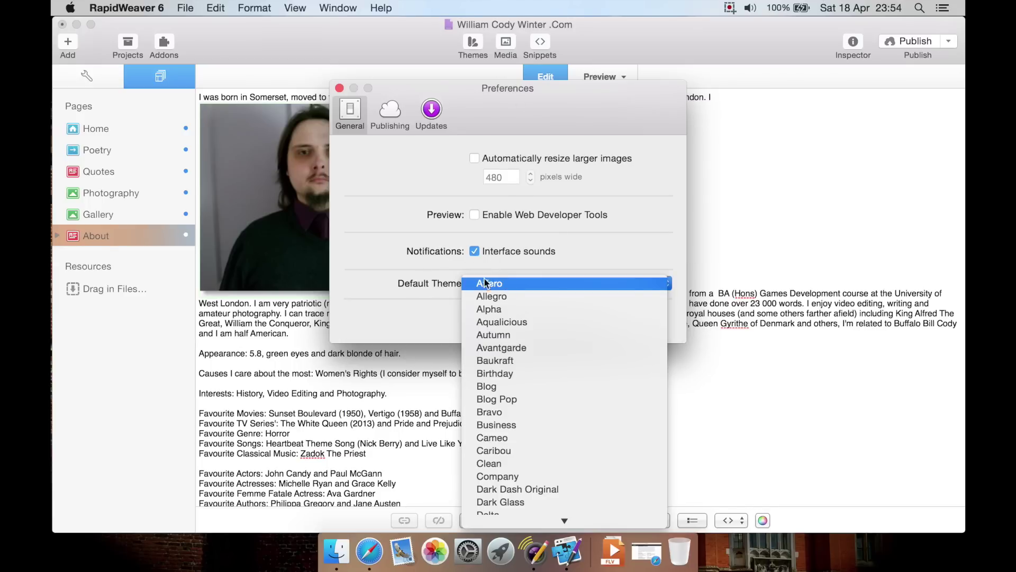
pyautogui.click(409, 262)
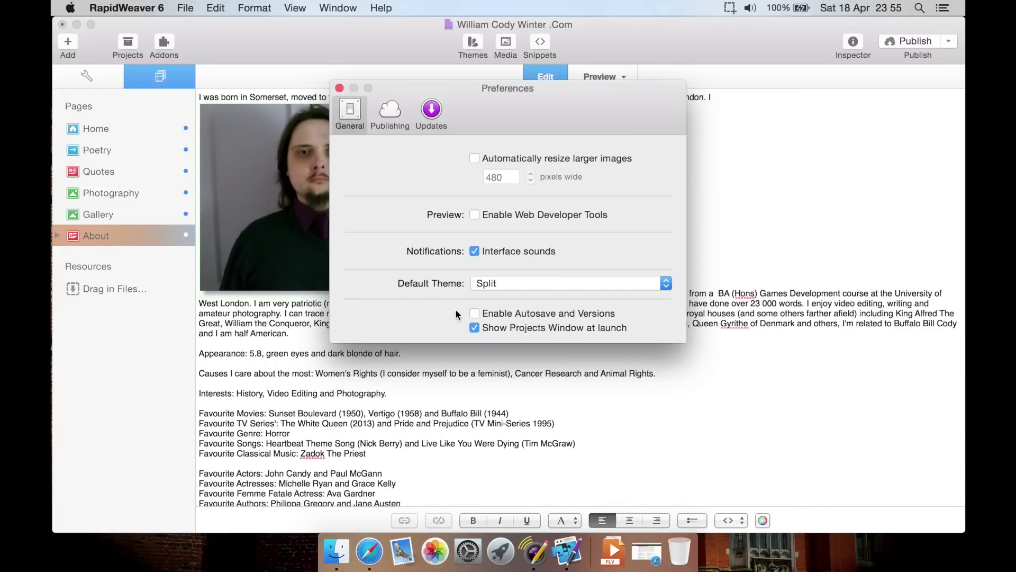
# - Review the Publishing preferences, including the export preview browsers, check the Updates preferences, and close the preferences
pyautogui.click(377, 113)
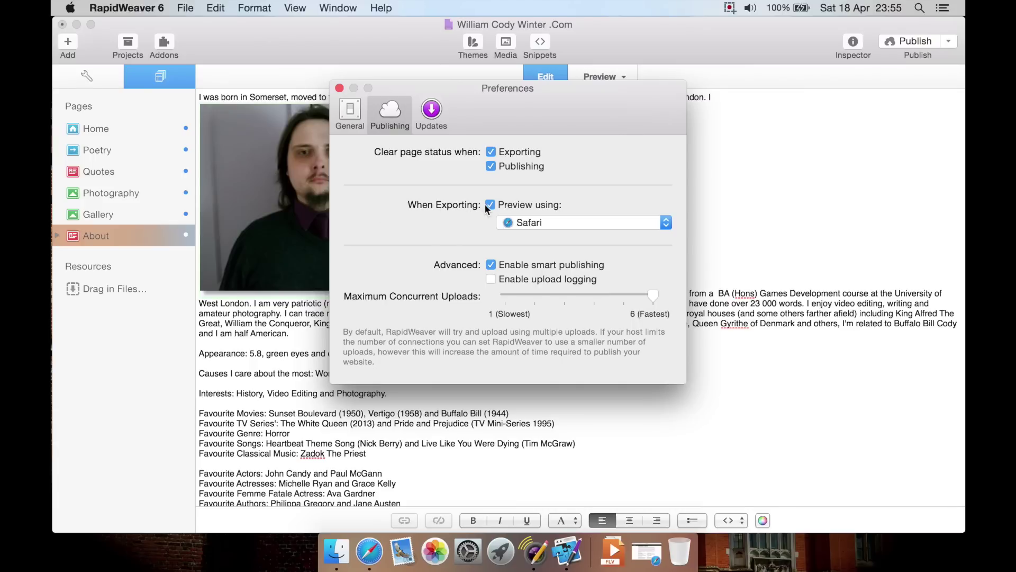
pyautogui.click(568, 221)
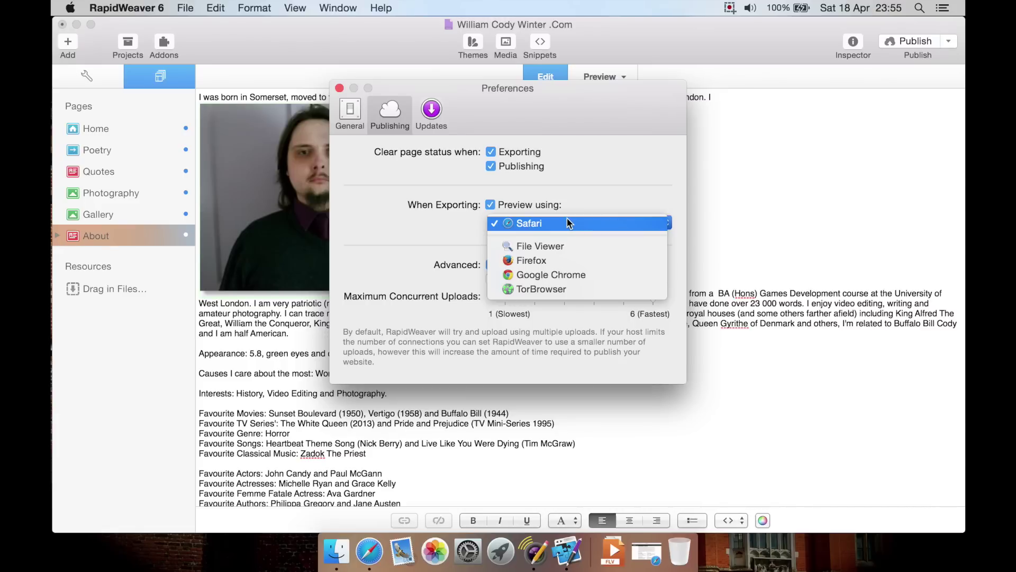
pyautogui.click(567, 218)
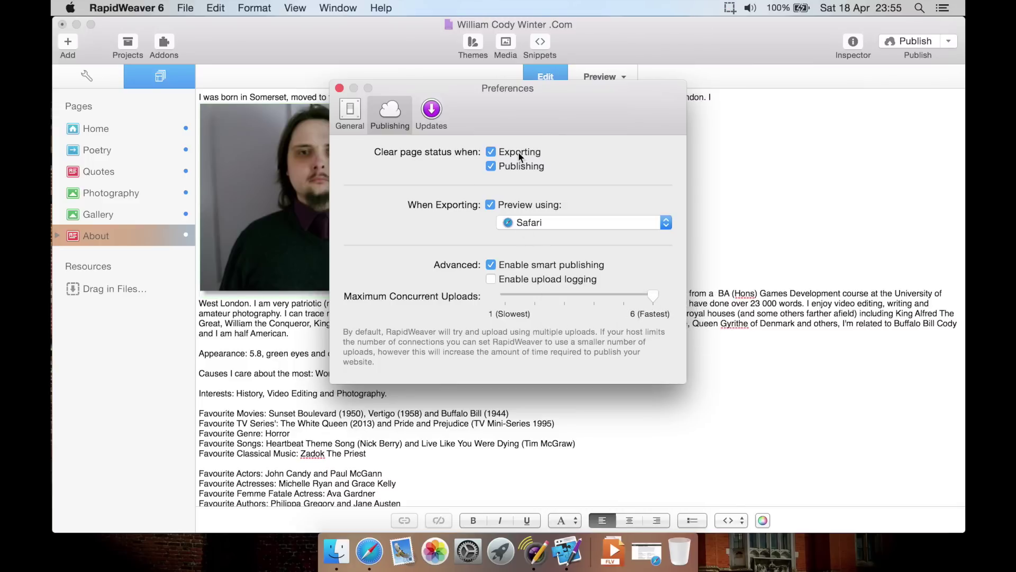
pyautogui.click(430, 118)
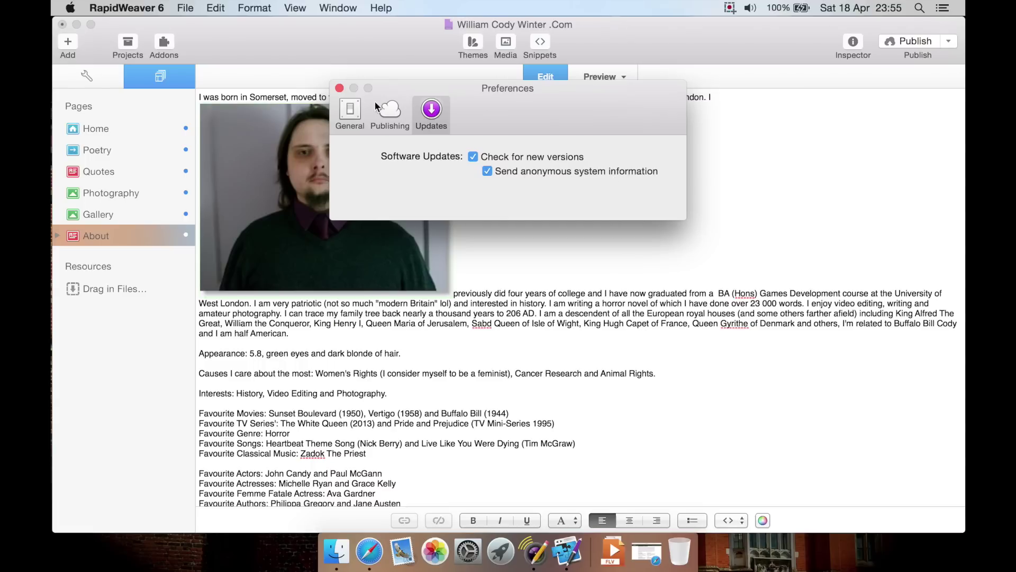
pyautogui.click(350, 110)
pyautogui.click(340, 87)
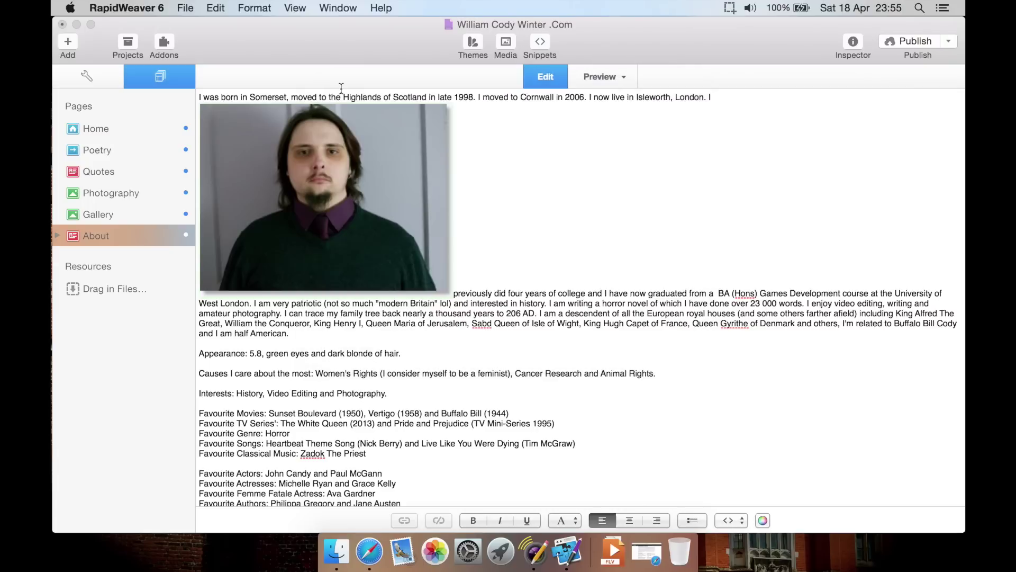
# - Review the site export dialog, including its default export folder option, and close it without exporting
pyautogui.click(188, 8)
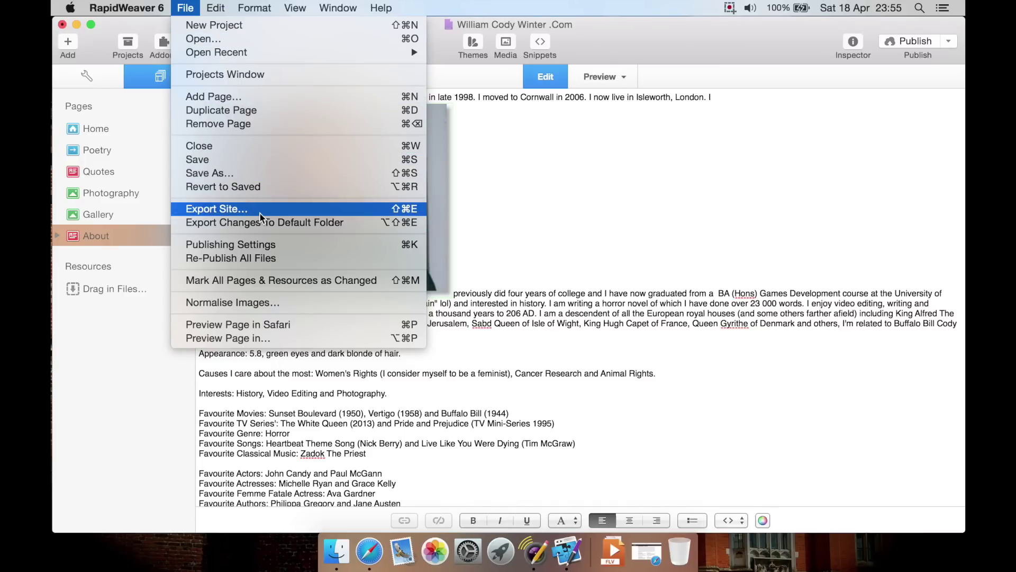
pyautogui.click(291, 210)
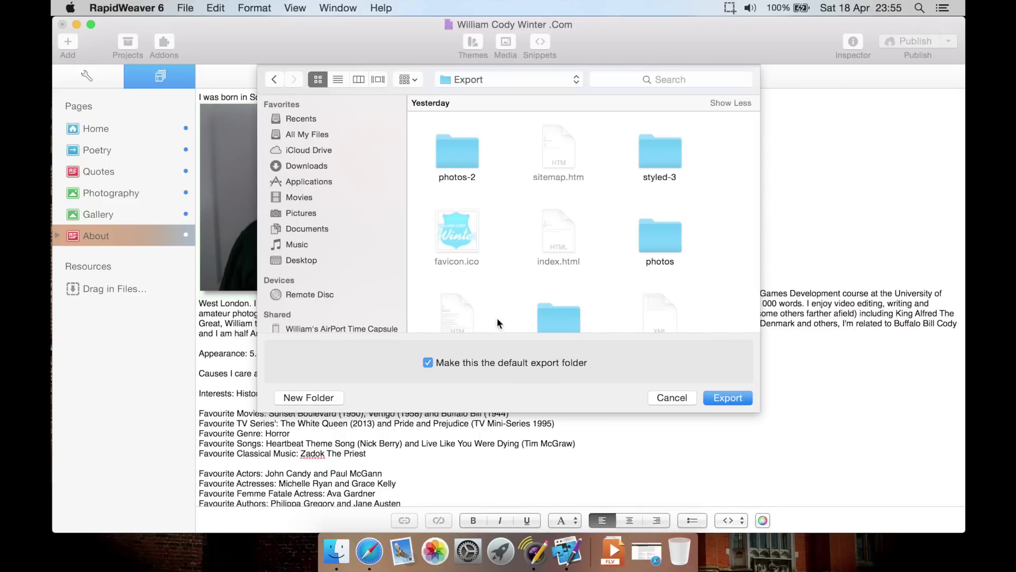
pyautogui.click(667, 398)
# - Review the publishing settings, including the protocol choices and the server, user name, password and path fields, and cancel without saving
pyautogui.click(194, 7)
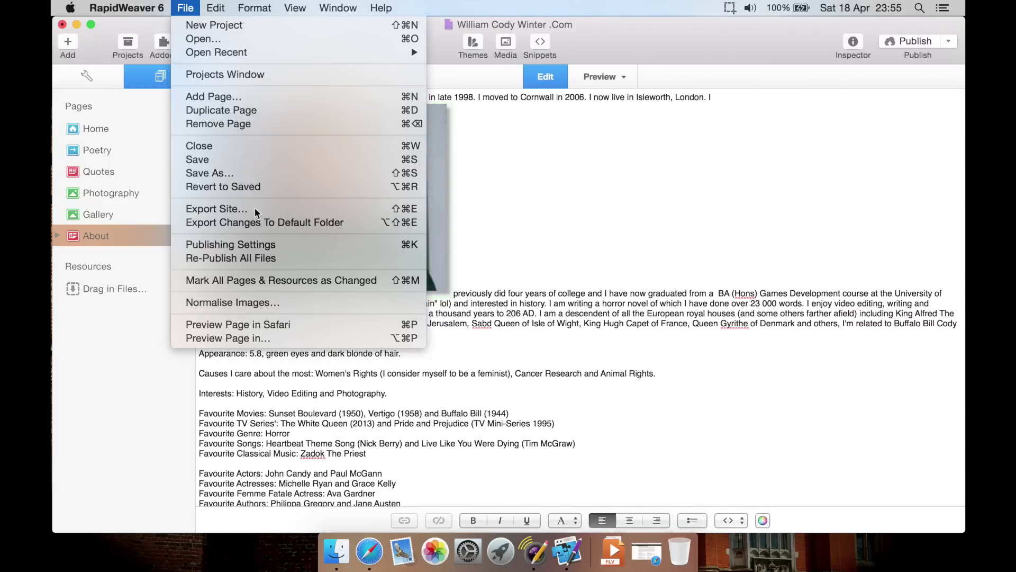
pyautogui.click(268, 246)
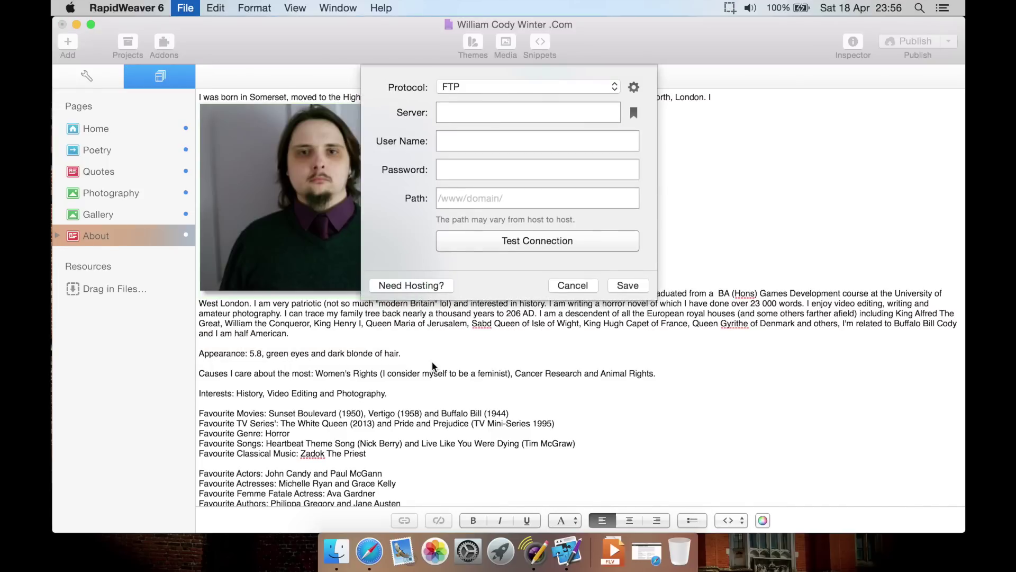
pyautogui.click(585, 87)
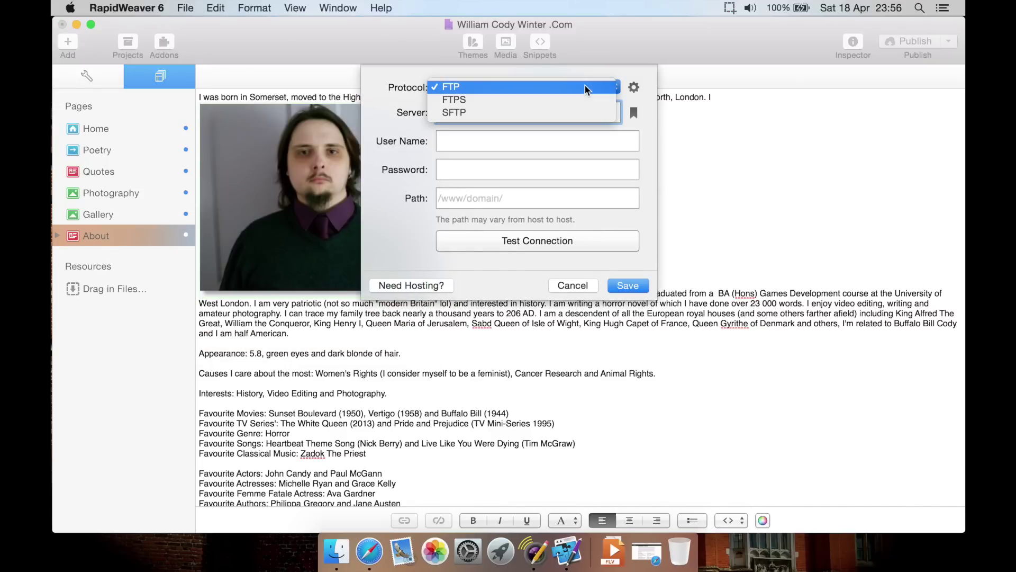
pyautogui.click(385, 99)
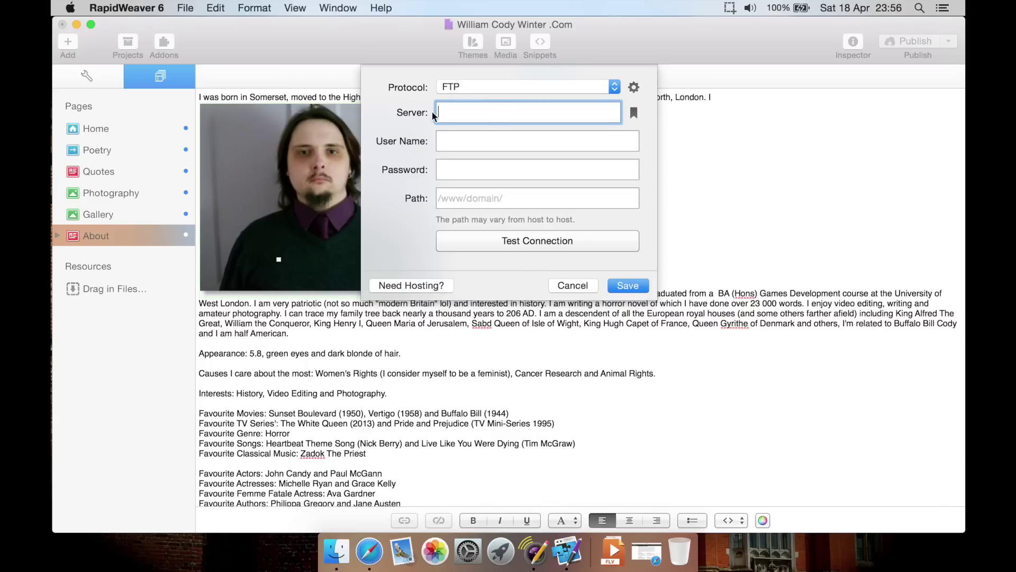
pyautogui.click(470, 143)
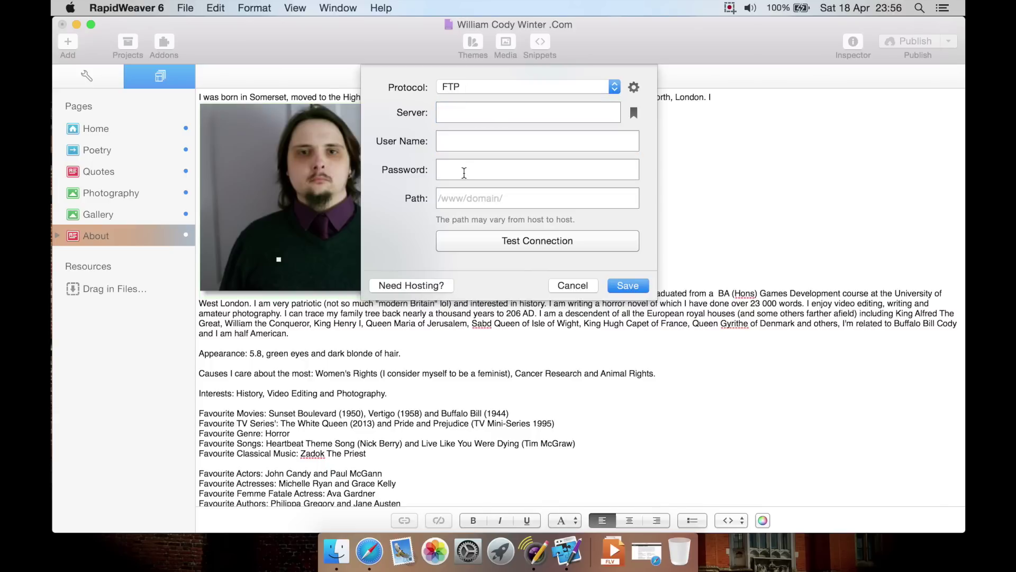
pyautogui.click(465, 173)
pyautogui.click(461, 198)
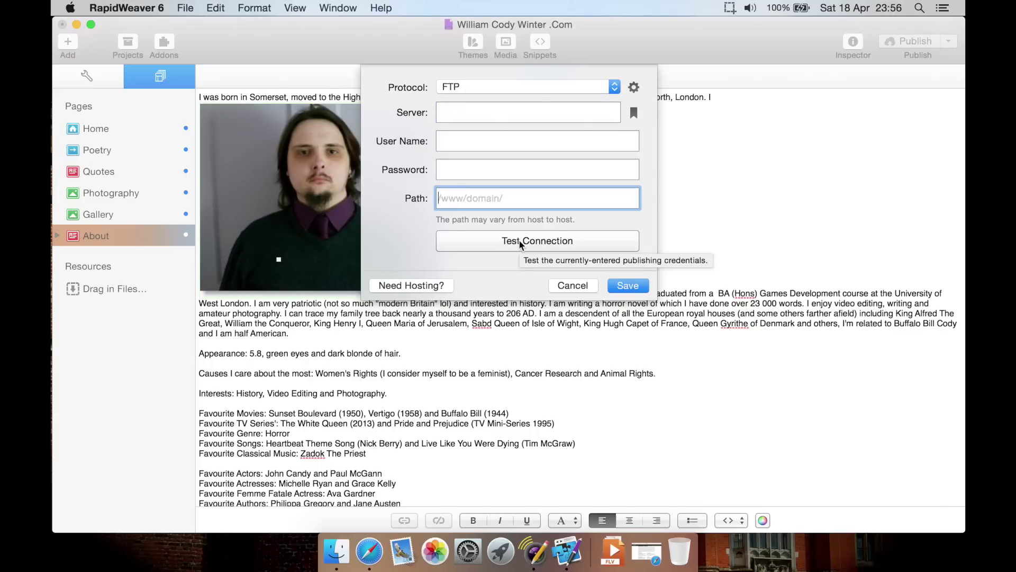
pyautogui.click(571, 285)
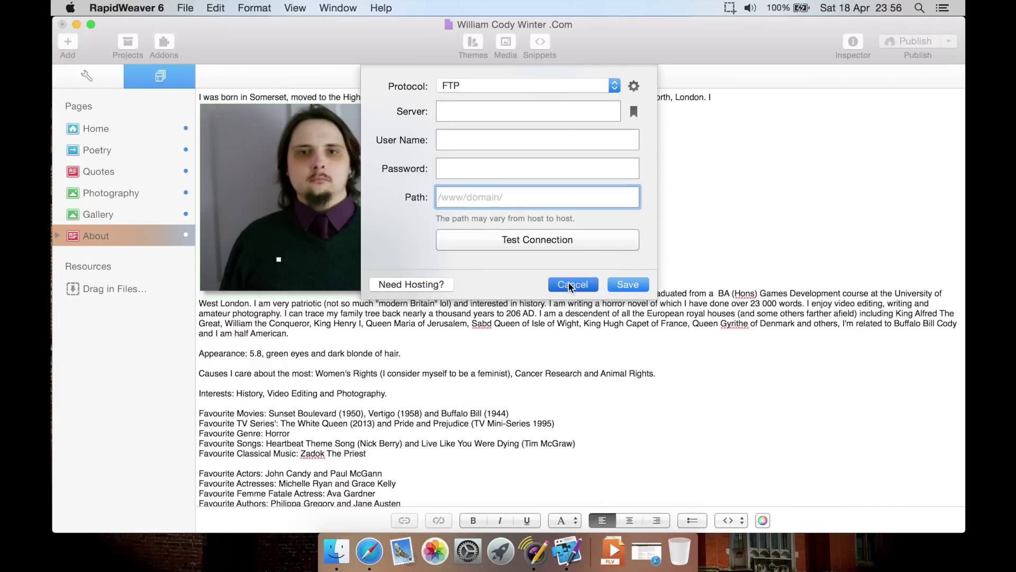
# - Normalise all images in the website project
pyautogui.click(185, 7)
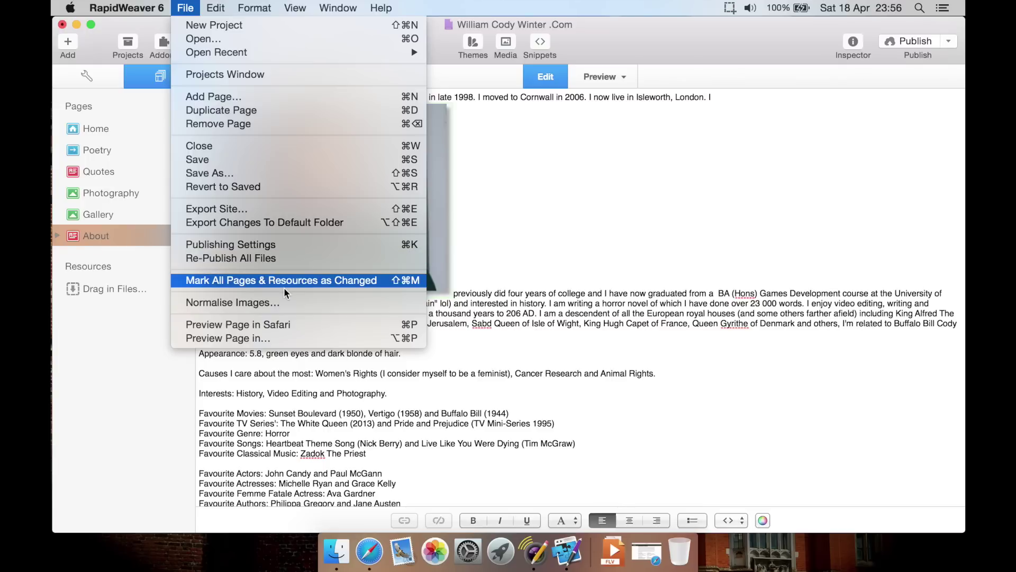
pyautogui.click(232, 302)
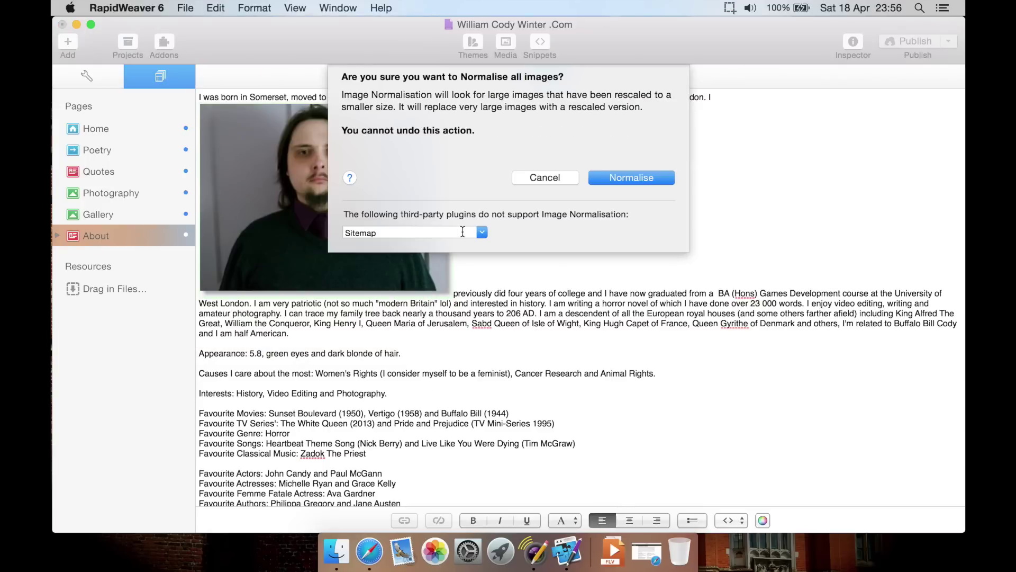
pyautogui.click(621, 179)
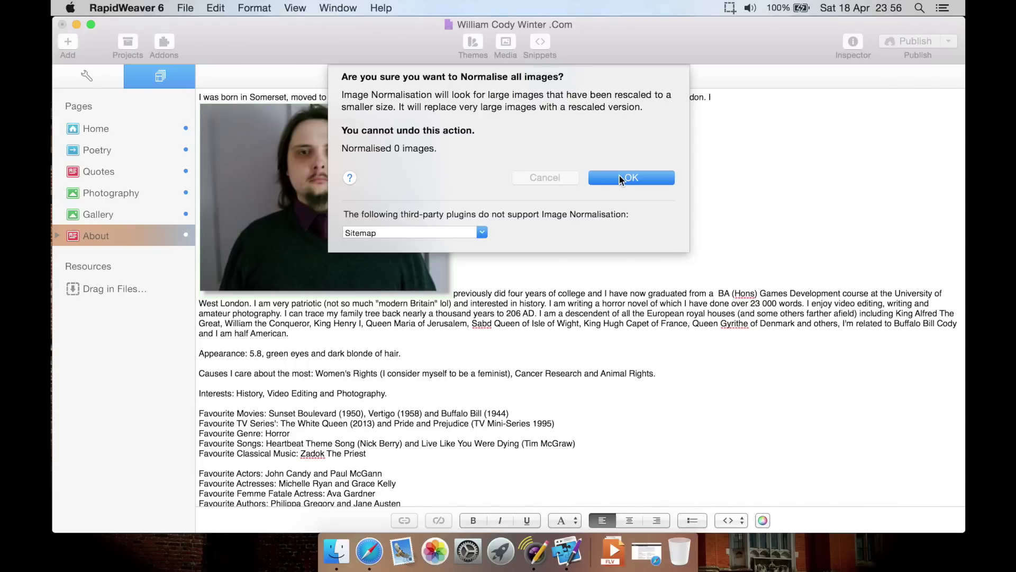
pyautogui.click(621, 179)
# - Review the text formatting options for the About page, including web safe fonts and the HTML heading styles
pyautogui.click(254, 7)
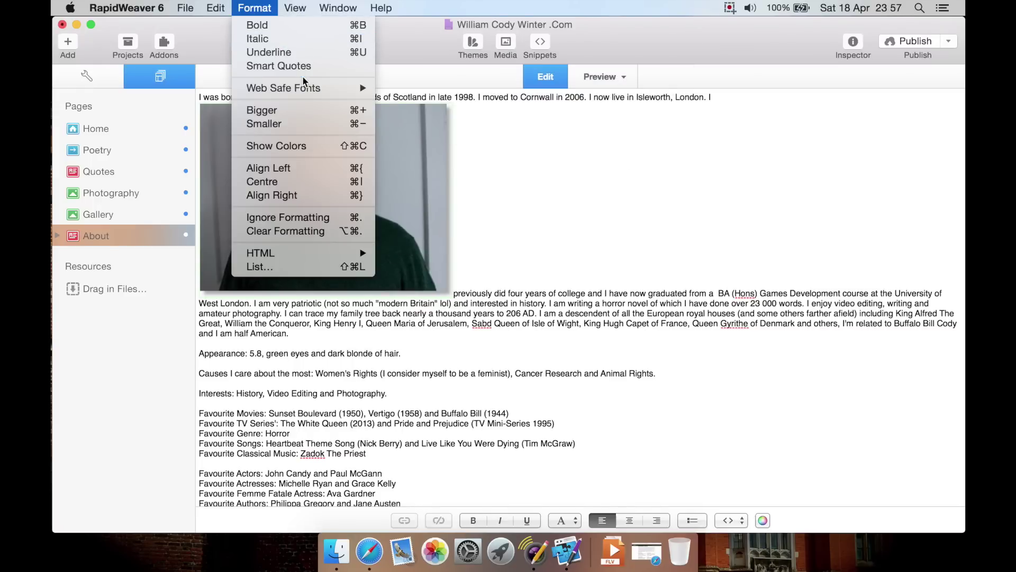
pyautogui.moveTo(308, 91)
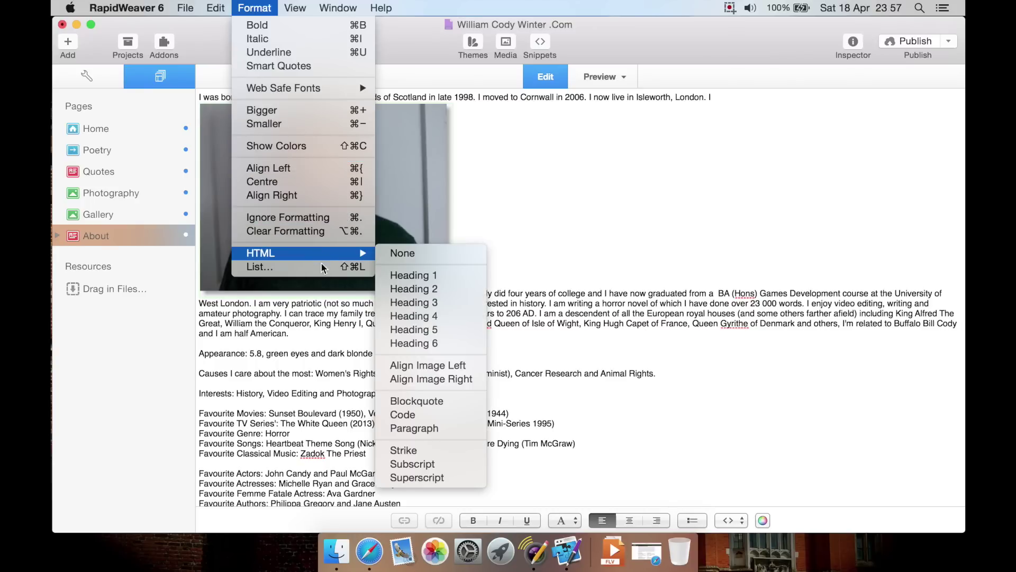
pyautogui.moveTo(328, 259)
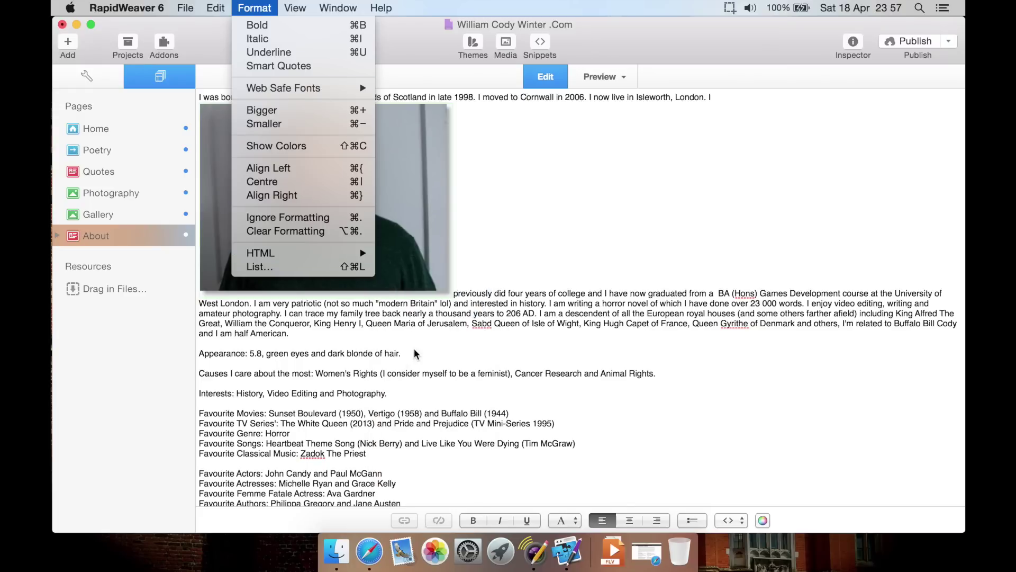
# - Look at the general project settings and return to the site's pages and resources
pyautogui.moveTo(298, 5)
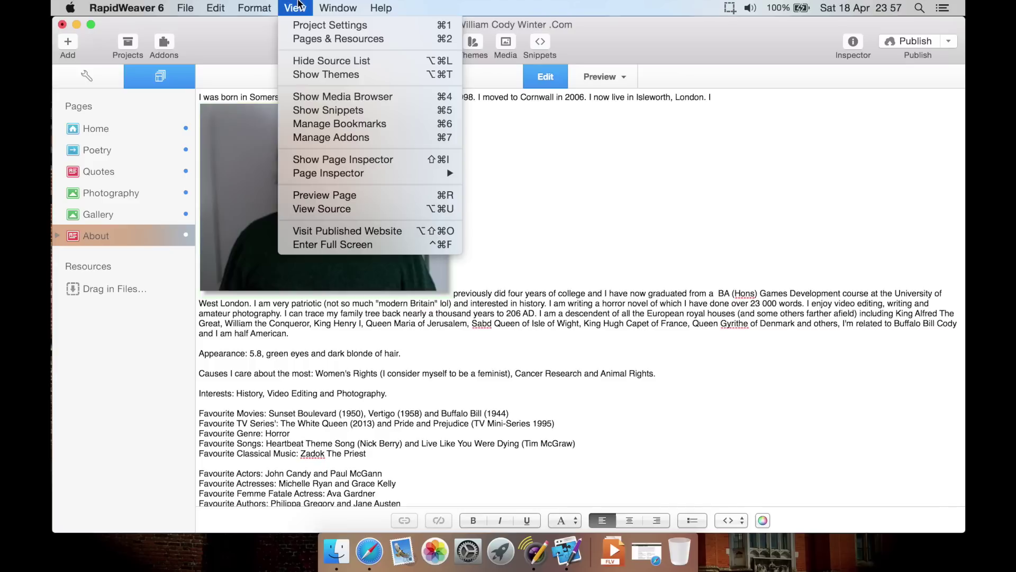
pyautogui.click(307, 24)
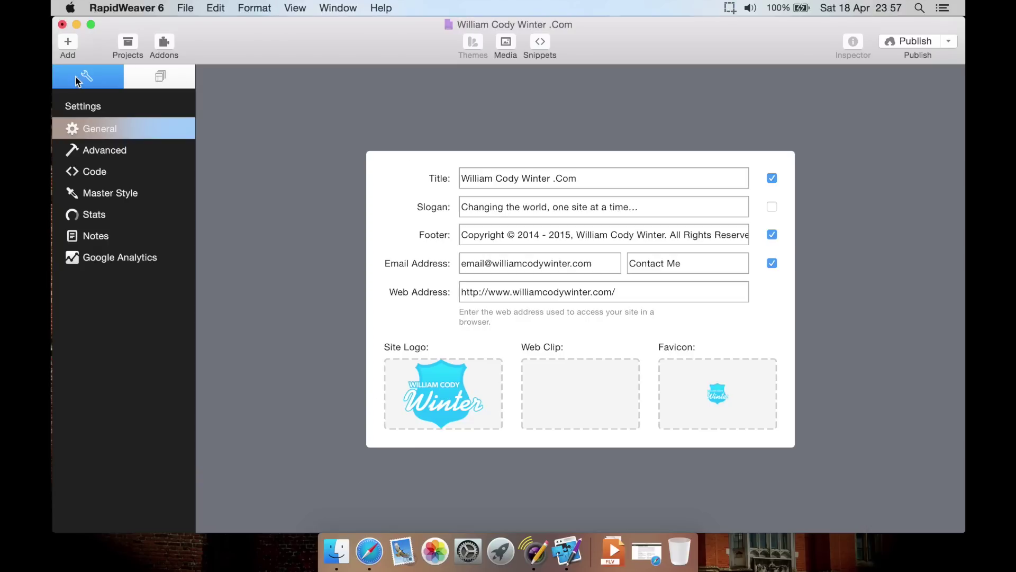
pyautogui.click(136, 74)
pyautogui.click(331, 6)
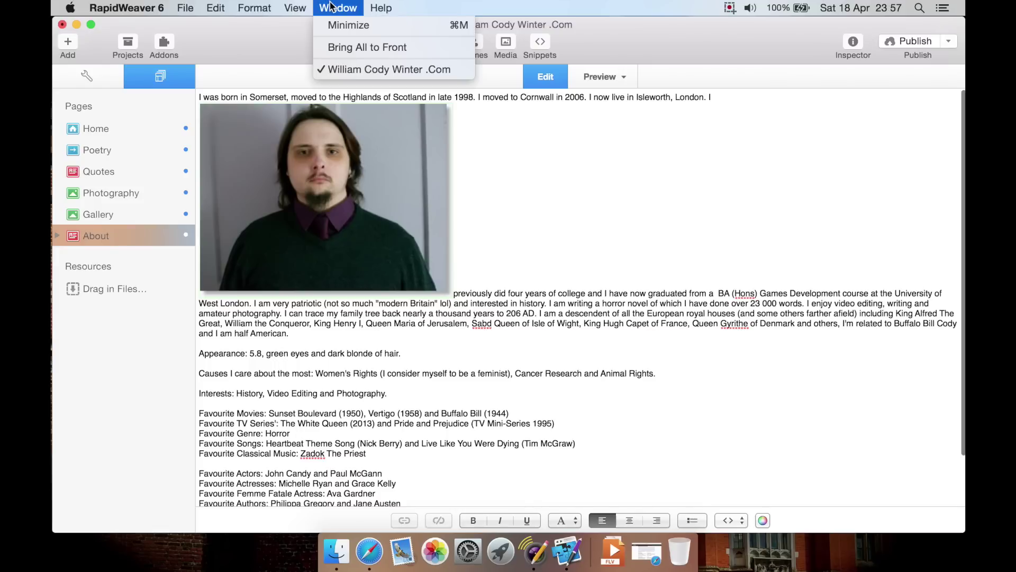
pyautogui.moveTo(307, 7)
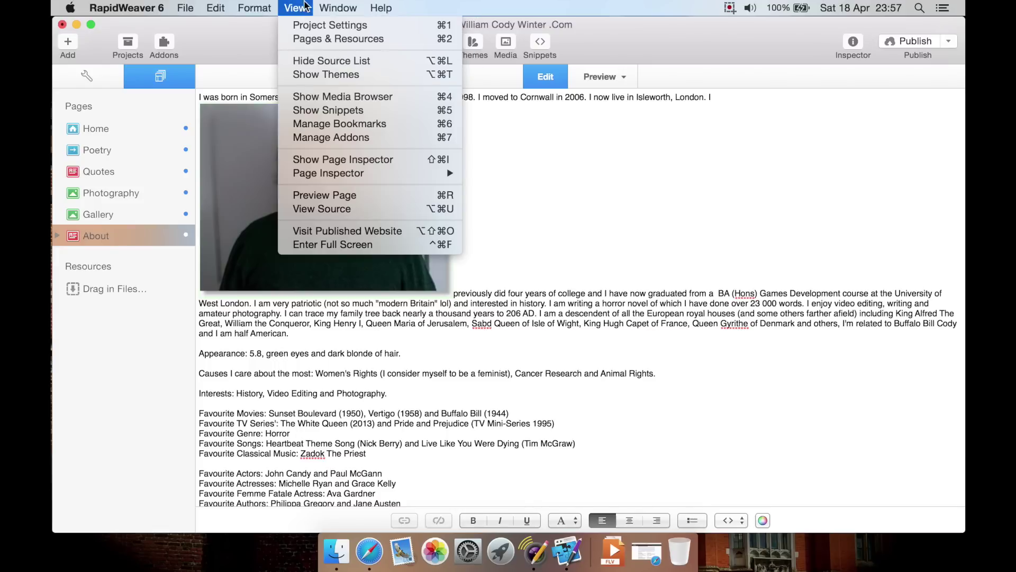
pyautogui.click(332, 42)
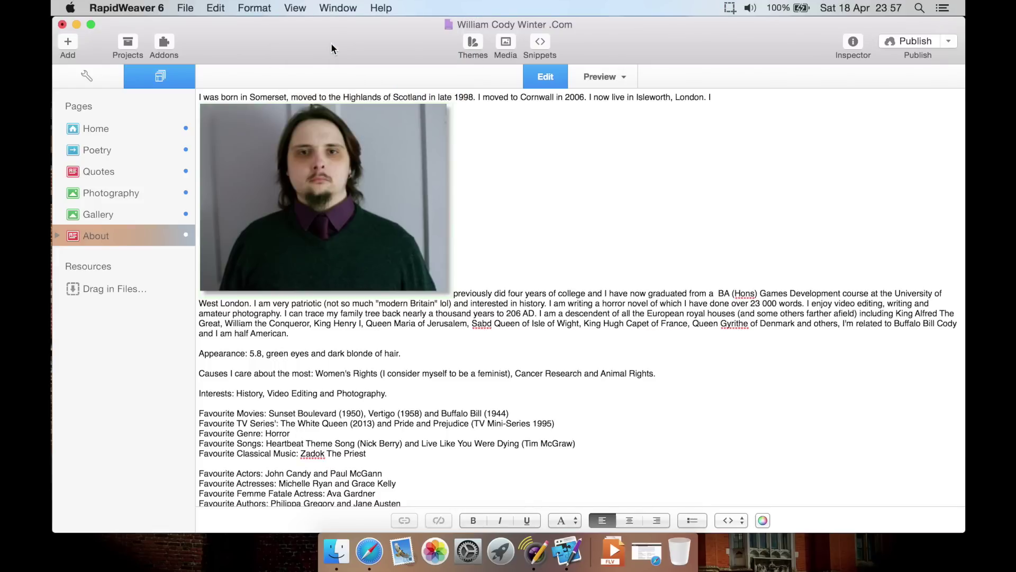
# - Look through the view options, including the Page Inspector sections, and show the About page's HTML source
pyautogui.click(296, 7)
pyautogui.click(298, 8)
pyautogui.click(298, 9)
pyautogui.click(298, 9)
pyautogui.click(298, 8)
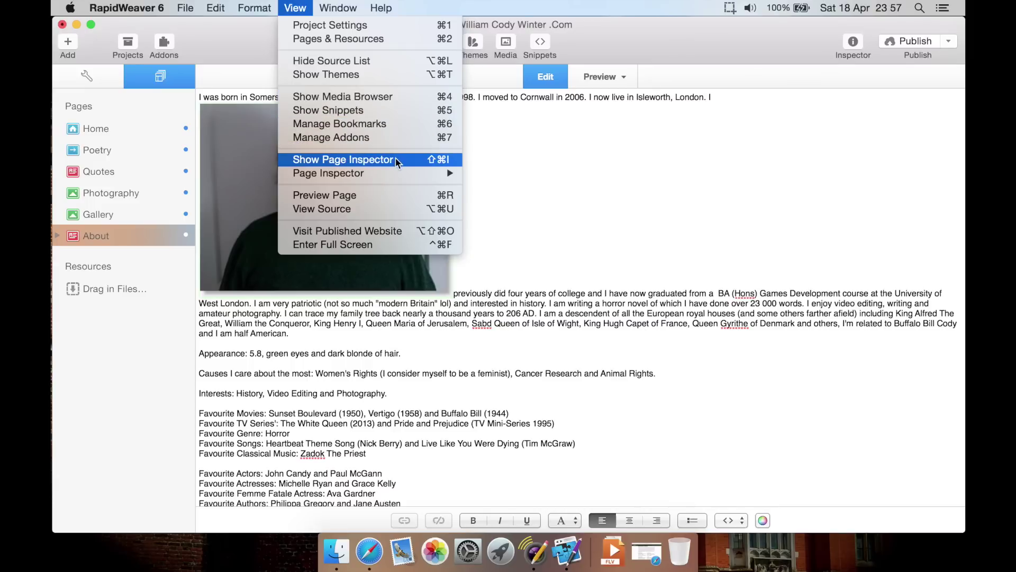
pyautogui.moveTo(401, 175)
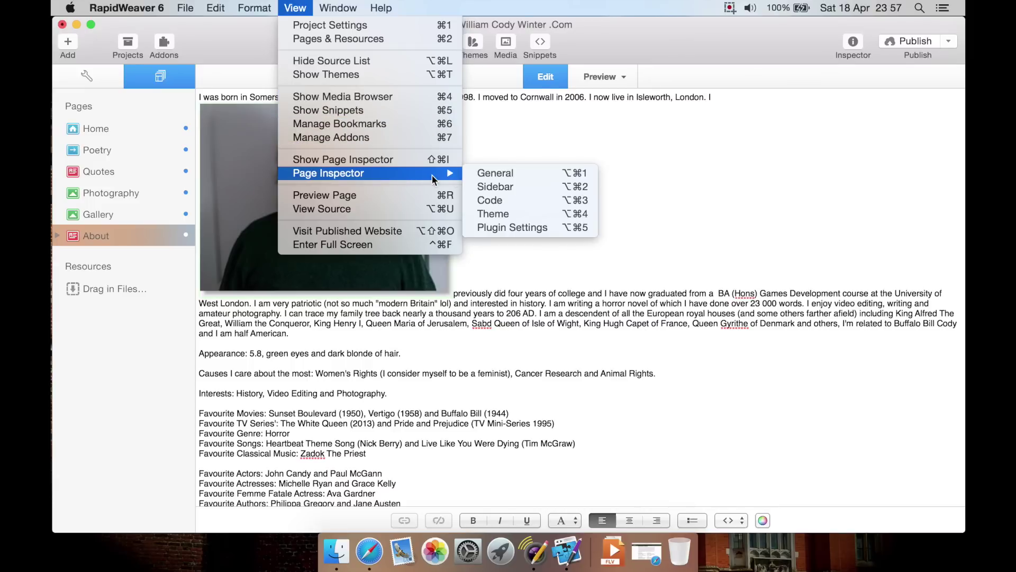
pyautogui.click(418, 214)
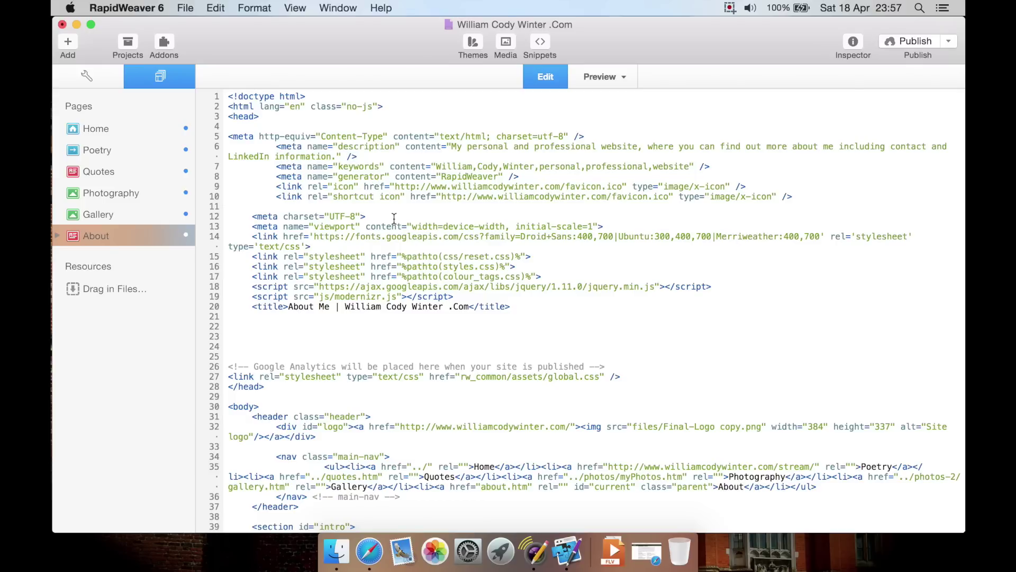
# - View the Home page's HTML source and hide the source to return to its editable content
pyautogui.click(120, 130)
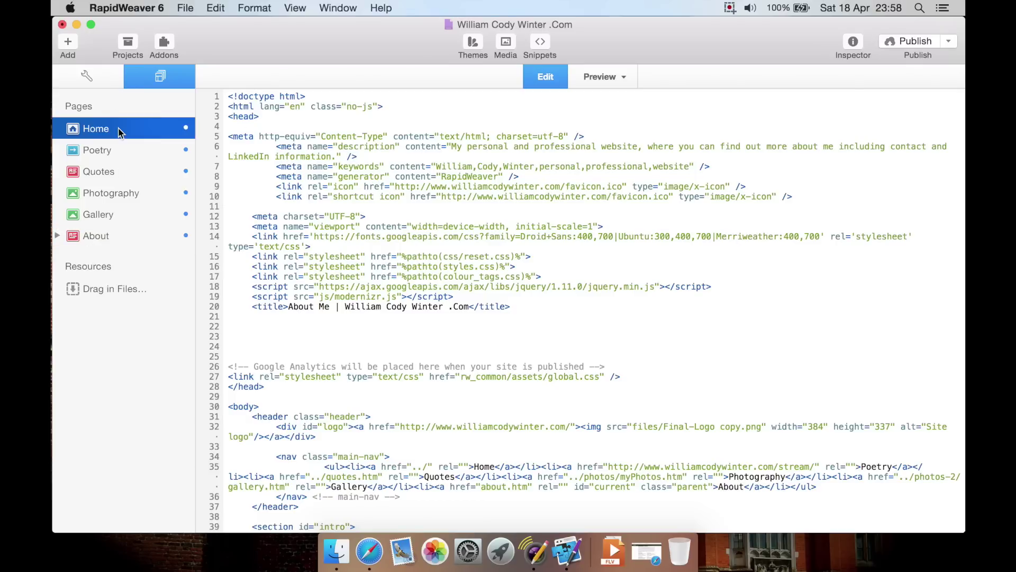
pyautogui.click(336, 8)
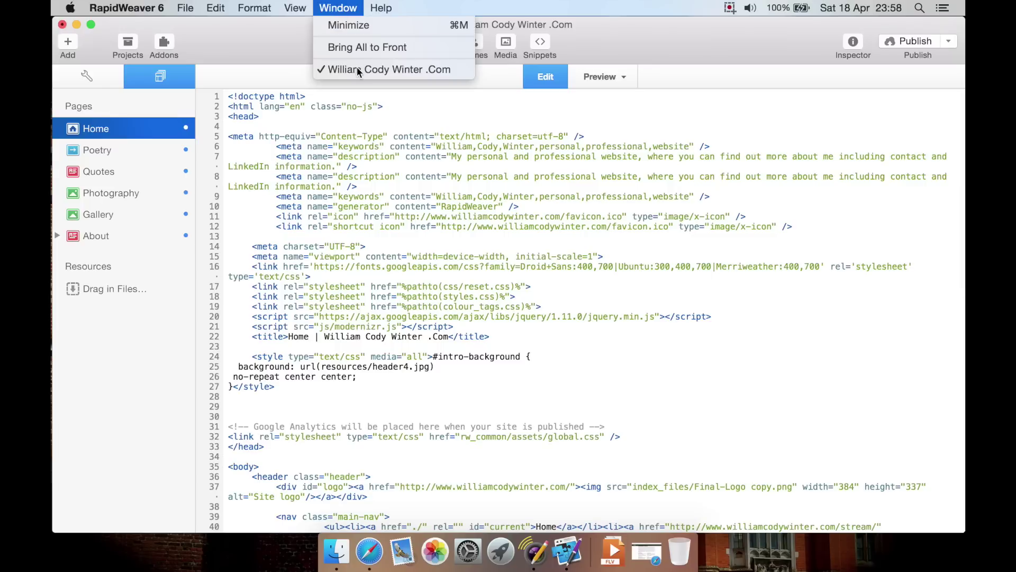
pyautogui.moveTo(294, 7)
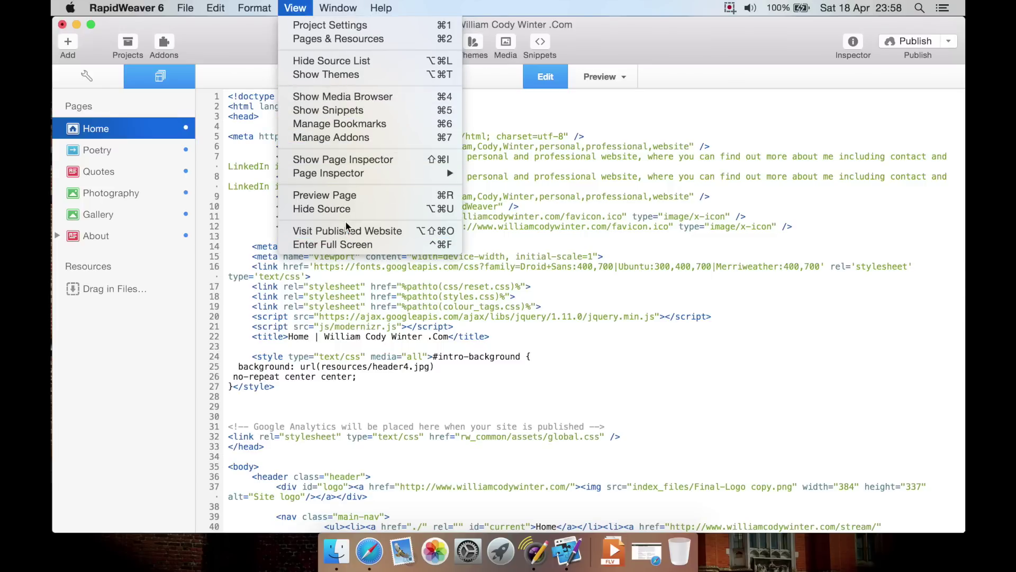
pyautogui.click(355, 210)
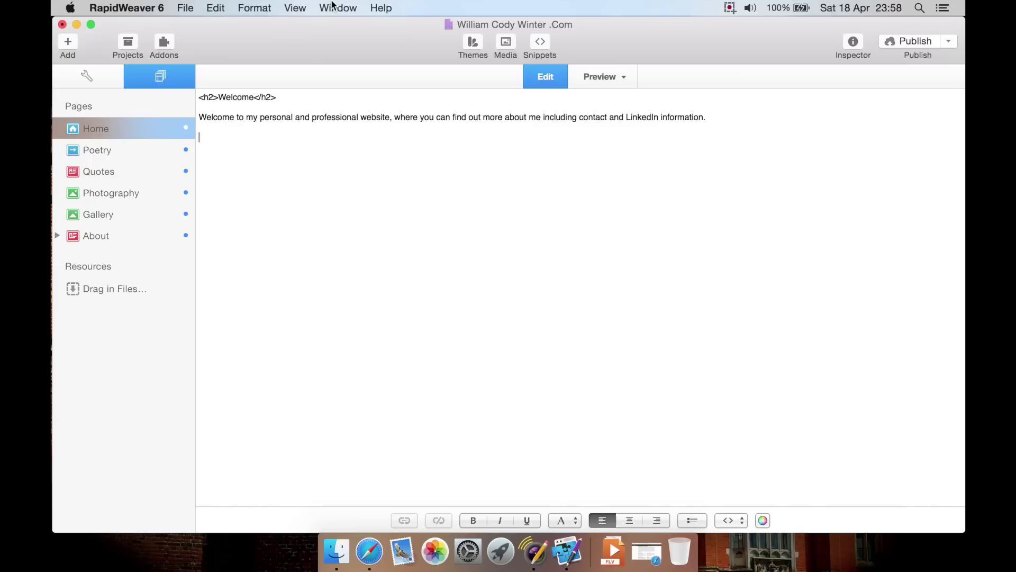
# - Review the page types and resources that can be added to the site, without adding any
pyautogui.click(332, 6)
pyautogui.click(386, 68)
pyautogui.click(68, 42)
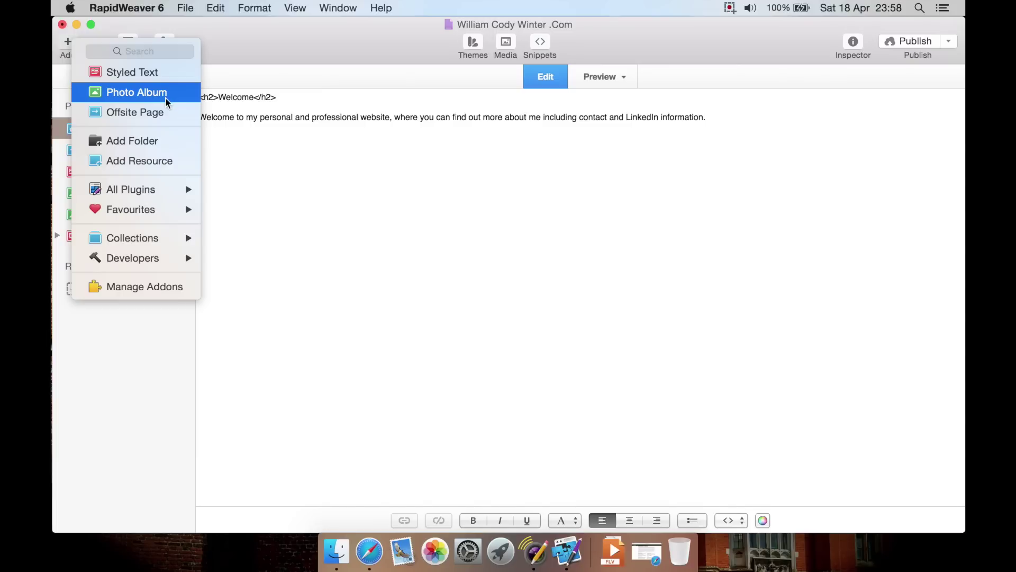
pyautogui.click(159, 374)
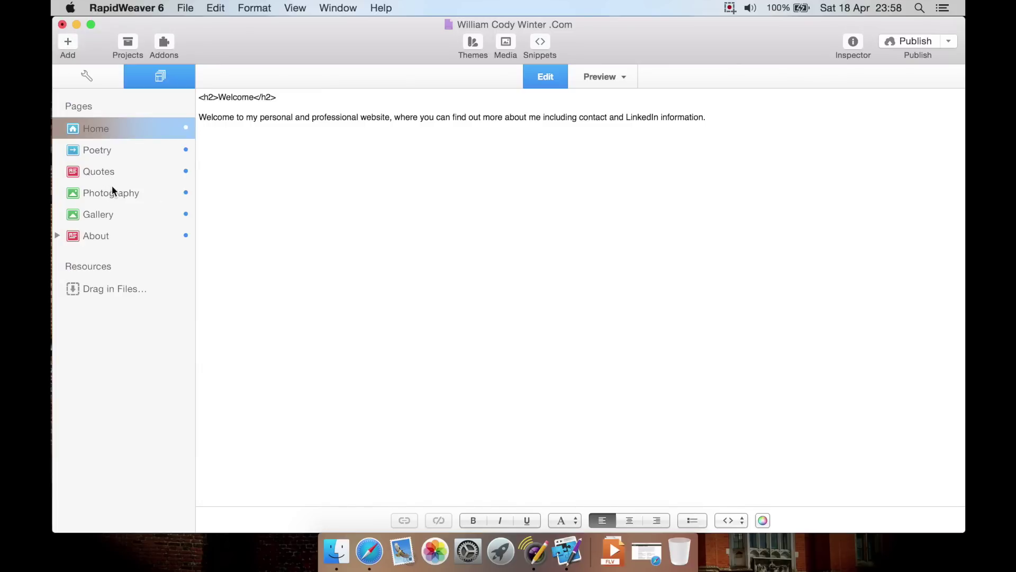
# - Preview the Photography page, view its Classic Britain photo in full, and return to editing the album
pyautogui.click(122, 199)
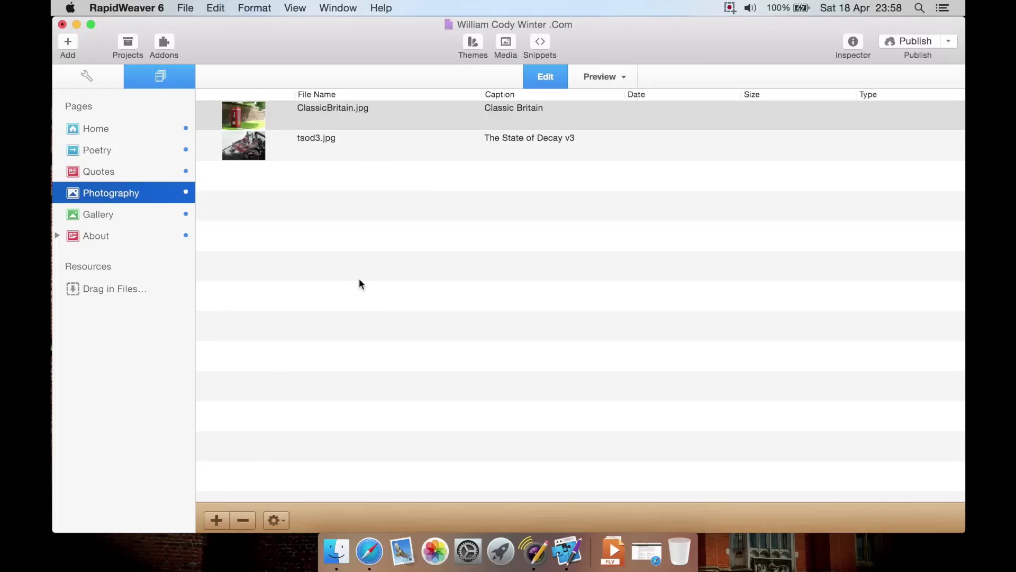
pyautogui.click(598, 76)
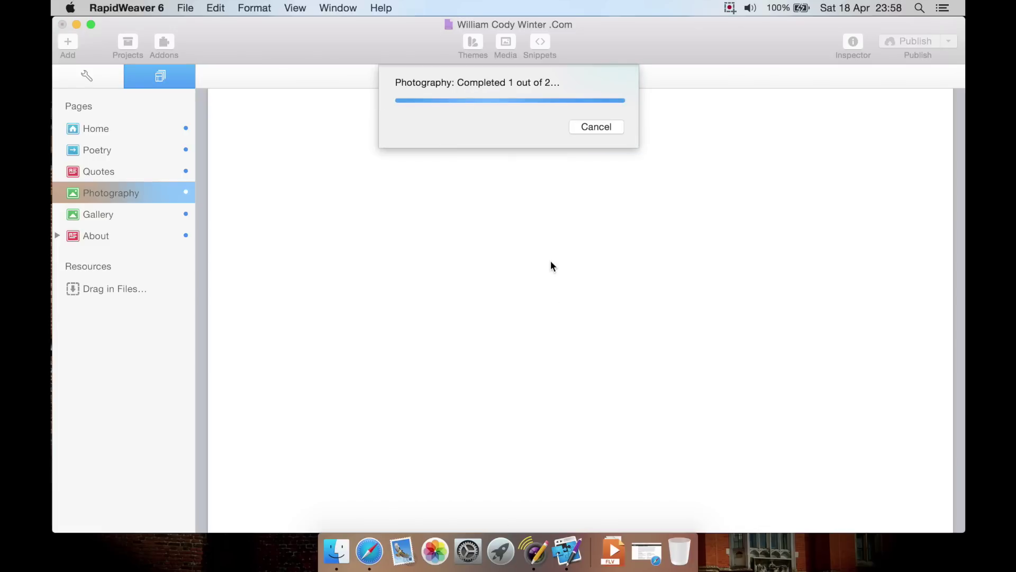
pyautogui.scroll(-5, 551, 261)
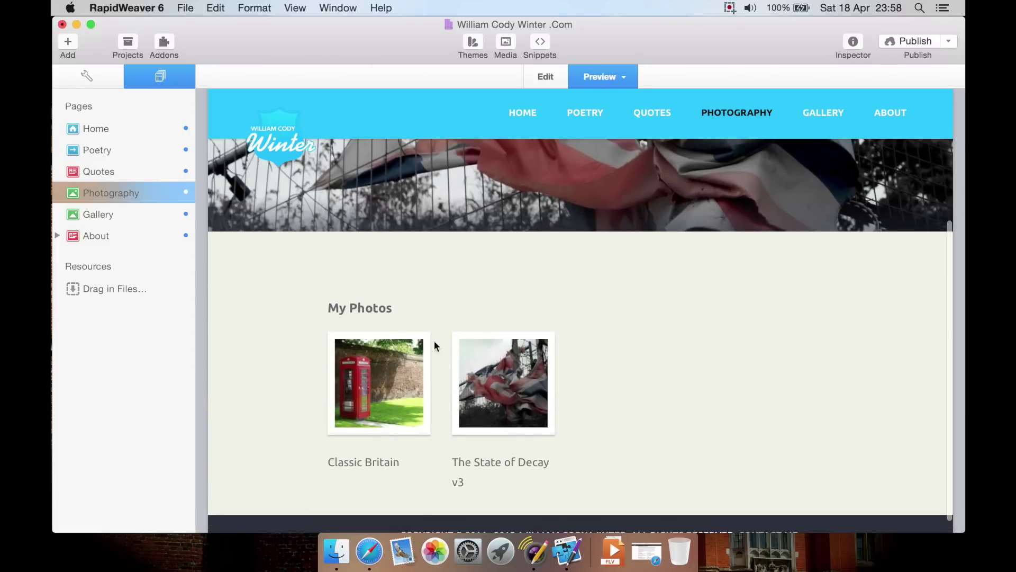
pyautogui.click(358, 383)
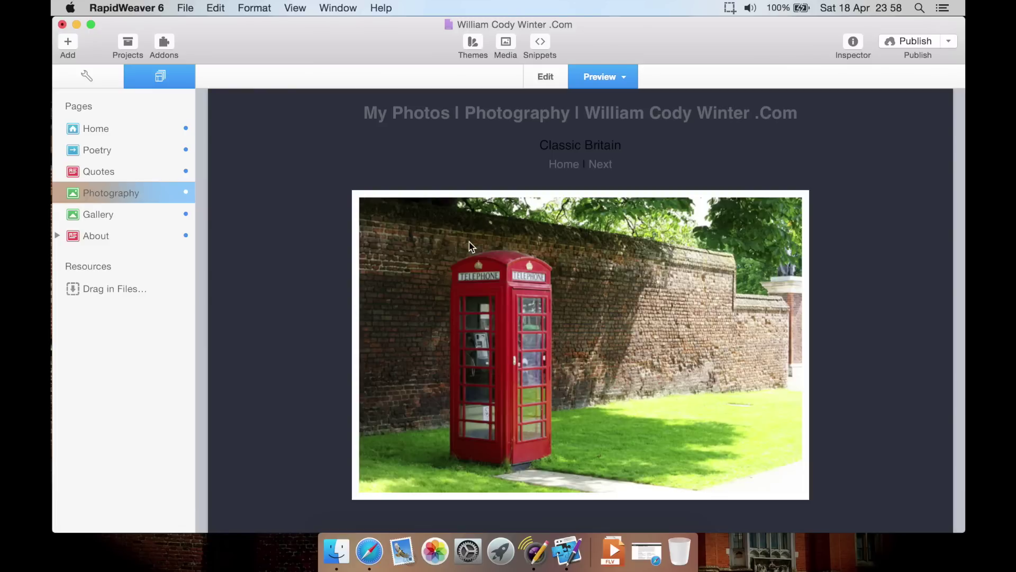
pyautogui.click(569, 165)
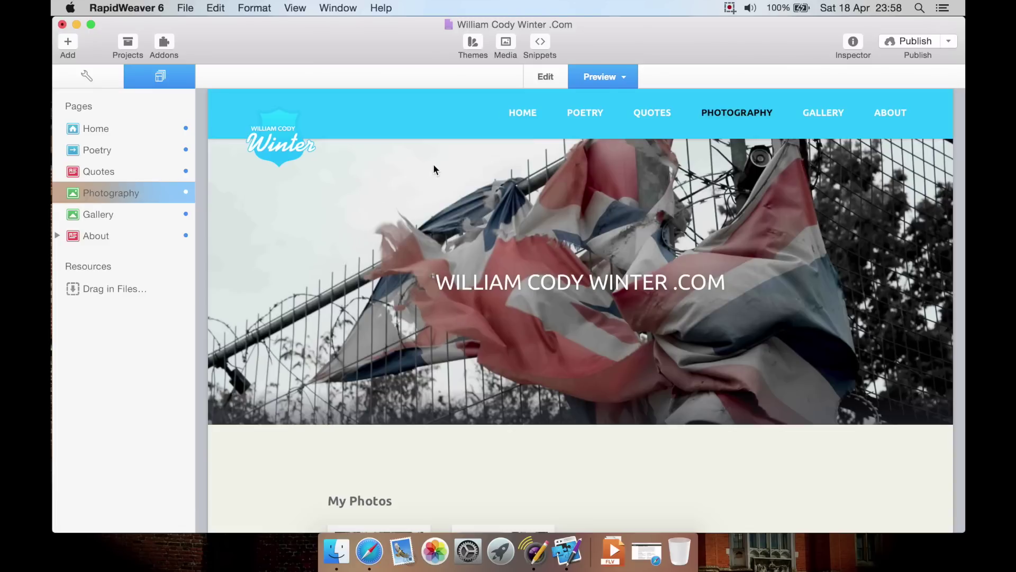
pyautogui.click(544, 80)
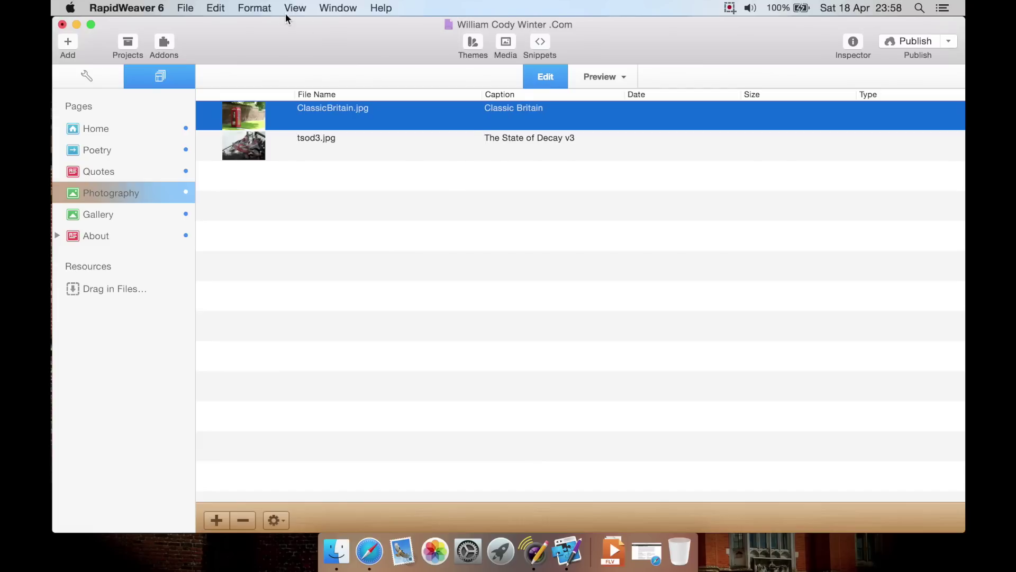
# - Review the page types, collections and developer plugins that can be added to the site, and open the addon manager
pyautogui.click(69, 43)
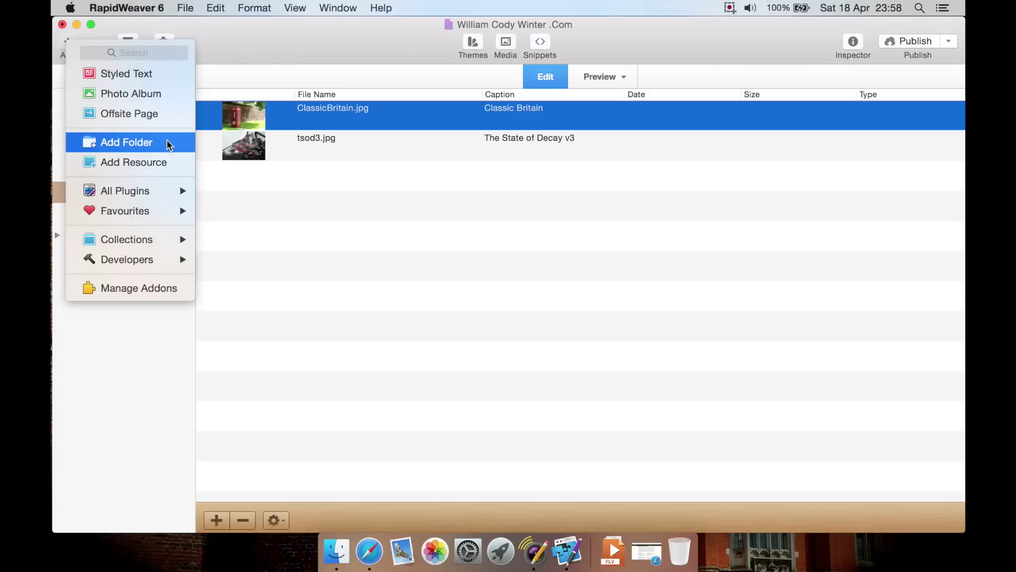
pyautogui.moveTo(166, 191)
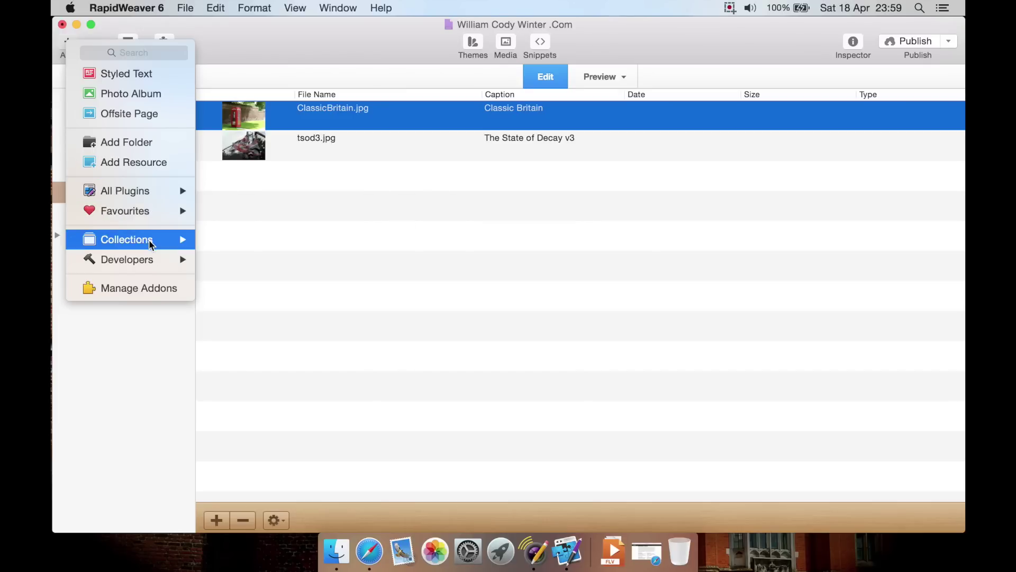
pyautogui.moveTo(147, 259)
pyautogui.moveTo(237, 261)
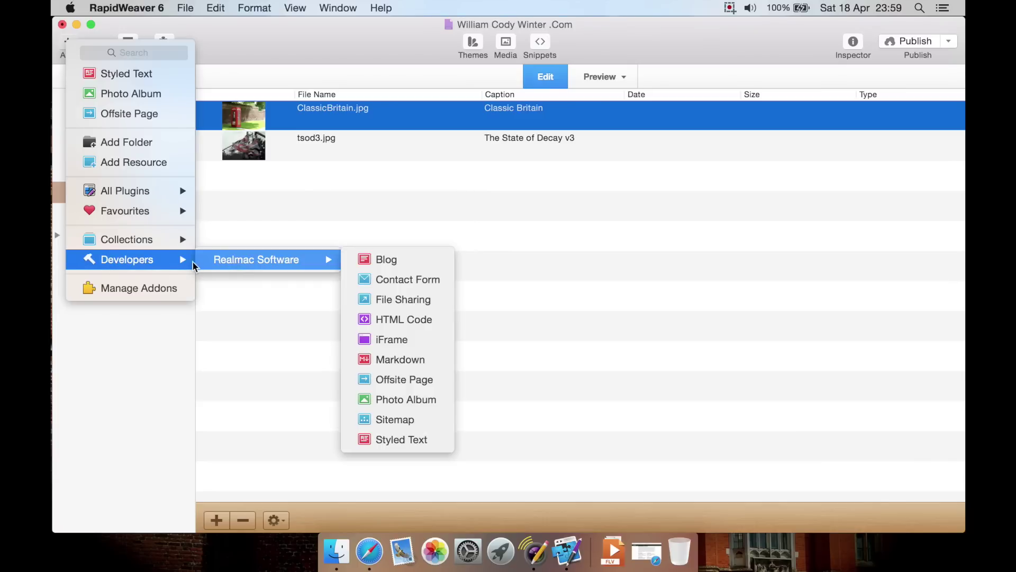
pyautogui.moveTo(268, 259)
pyautogui.click(154, 288)
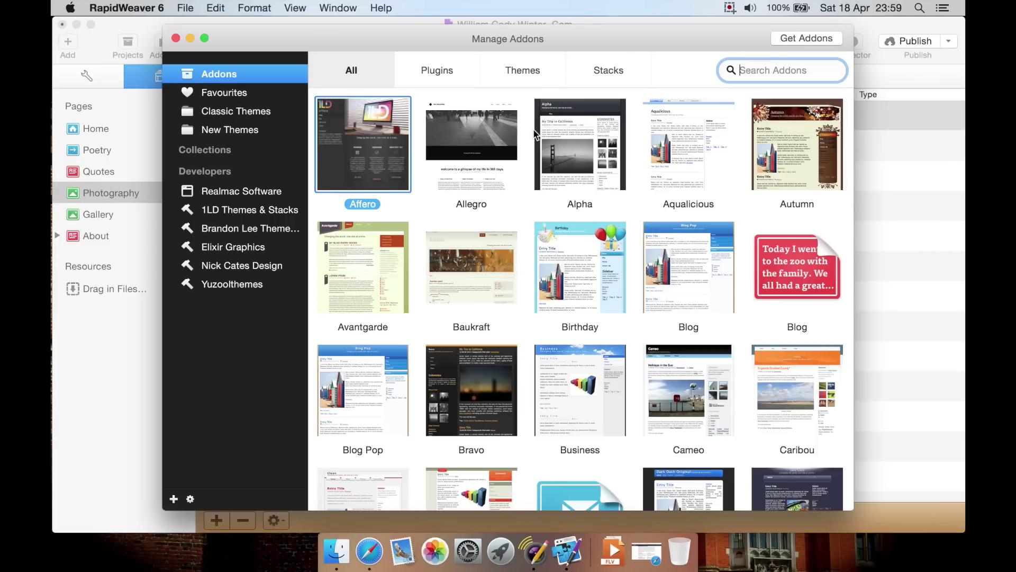
# - Go to the online addons site in Safari and read the Bloom stack's product page down to its reviews
pyautogui.click(794, 39)
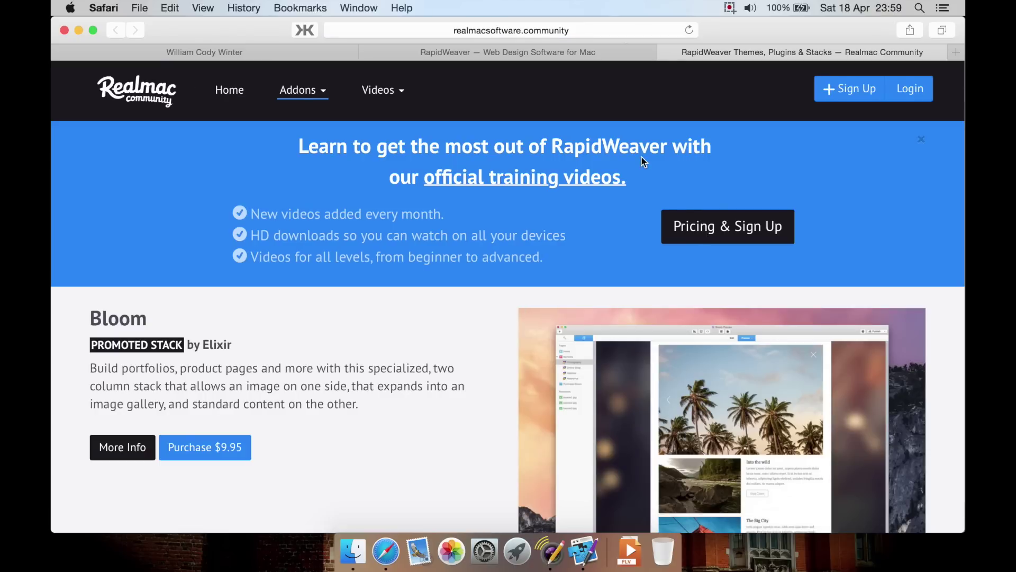
pyautogui.click(603, 29)
pyautogui.press('Return')
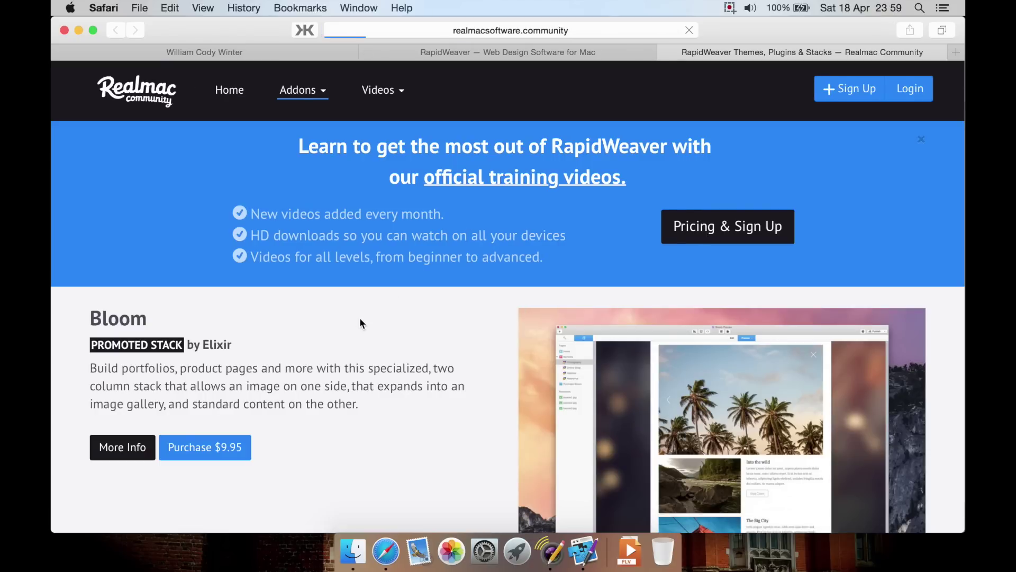
pyautogui.scroll(-5, 360, 316)
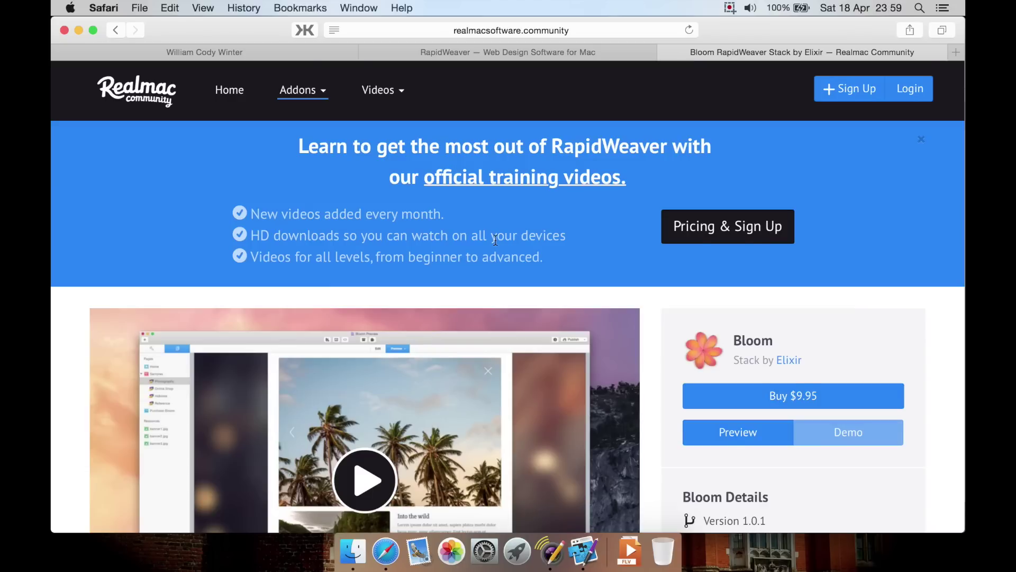
pyautogui.scroll(-10, 494, 239)
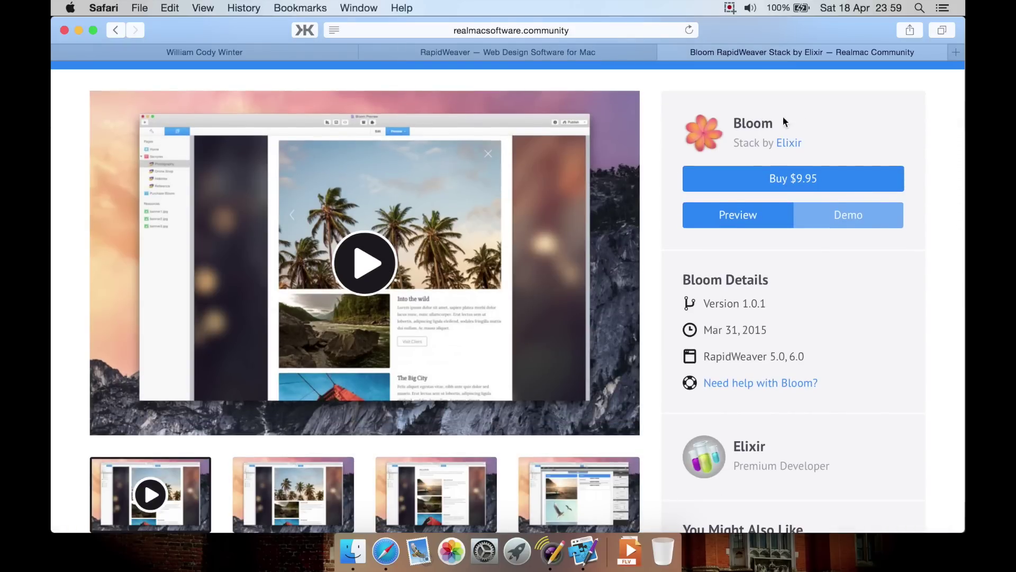
pyautogui.scroll(-15, 798, 132)
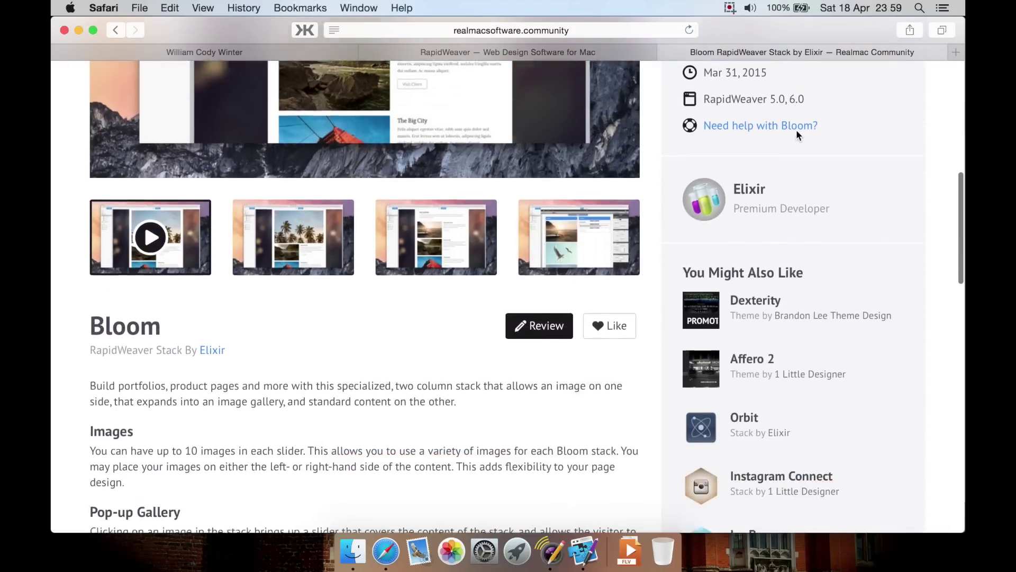
pyautogui.scroll(-20, 796, 134)
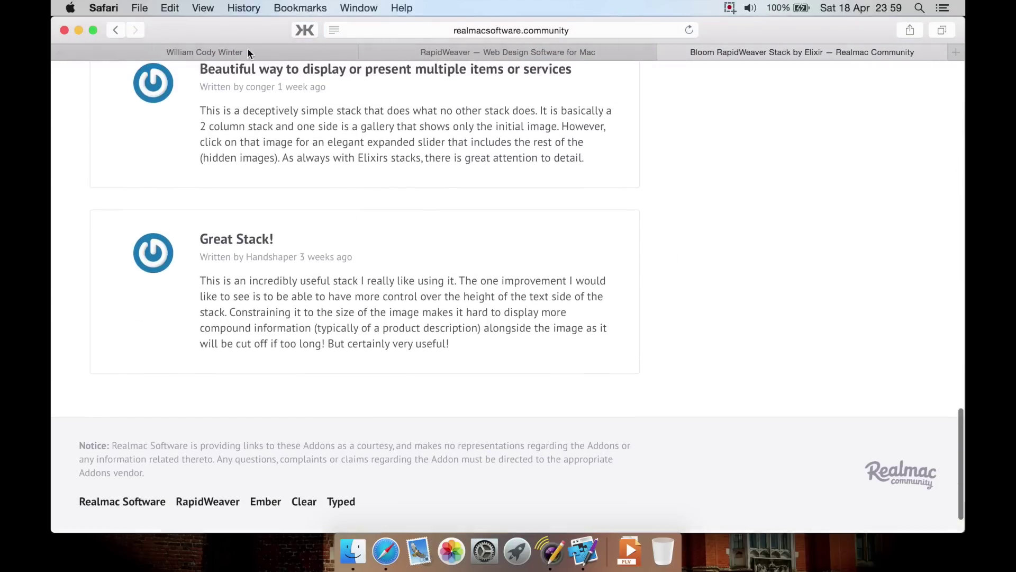
# - Return to the addons overview and browse the Latest RapidWeaver Addons and Popular Addons lists
pyautogui.click(117, 31)
pyautogui.scroll(-5, 347, 235)
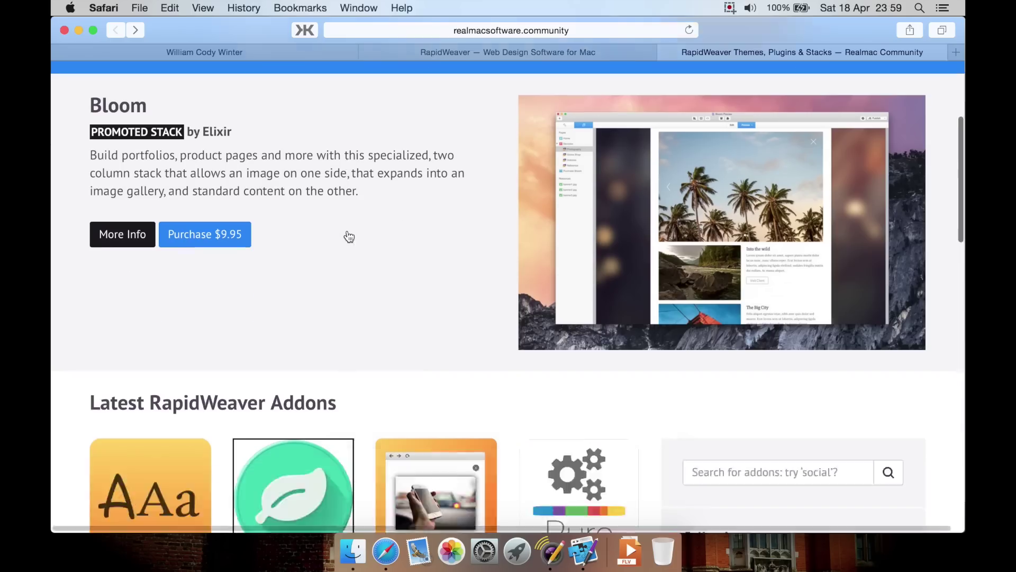
pyautogui.scroll(-10, 347, 235)
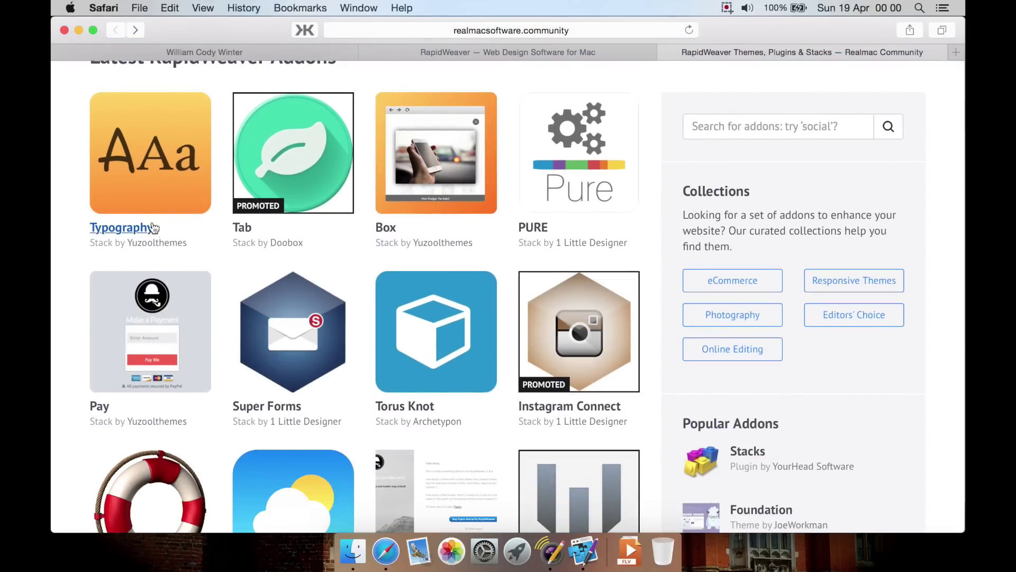
pyautogui.scroll(-15, 343, 242)
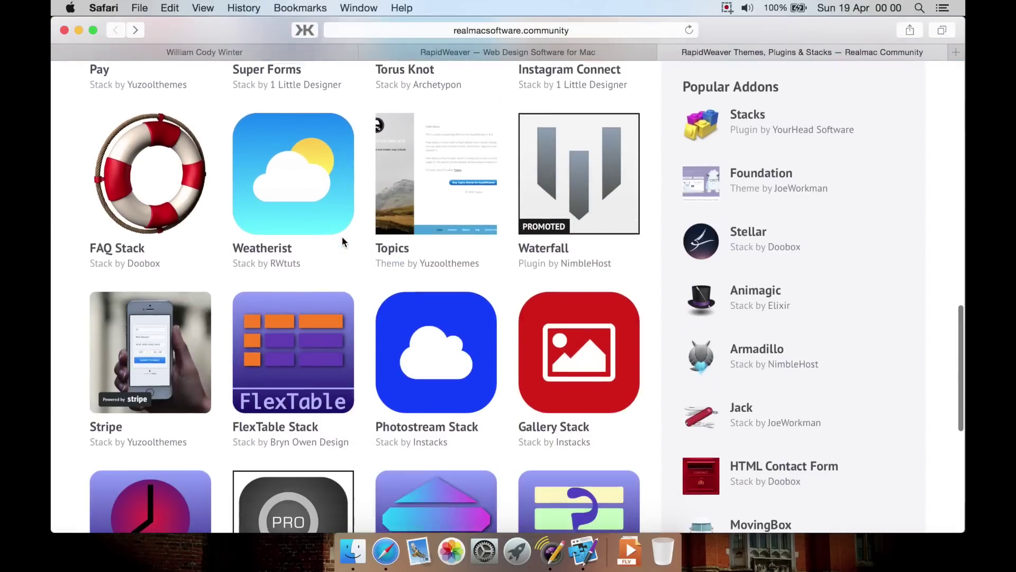
pyautogui.scroll(-10, 342, 241)
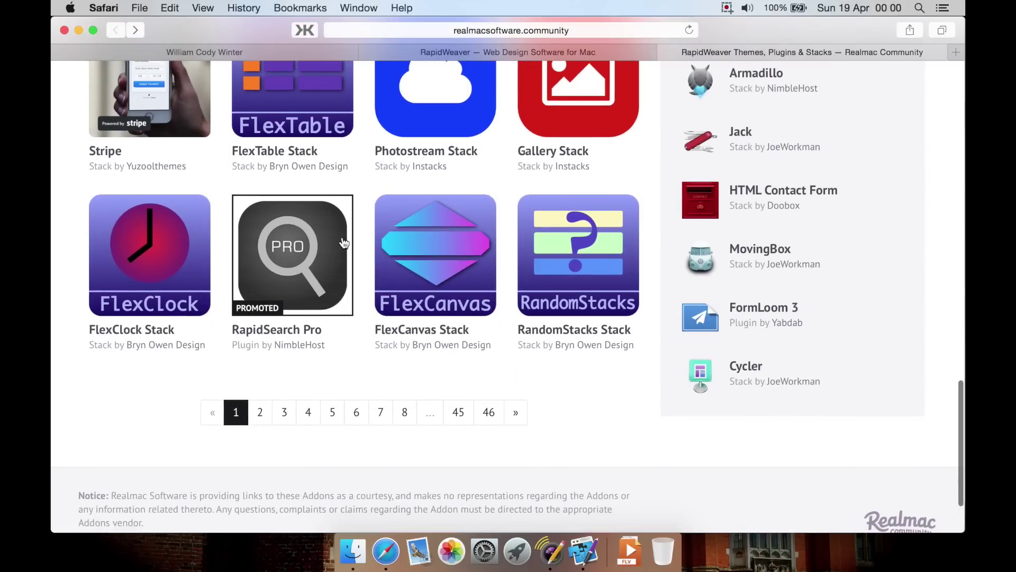
pyautogui.scroll(1, 529, 307)
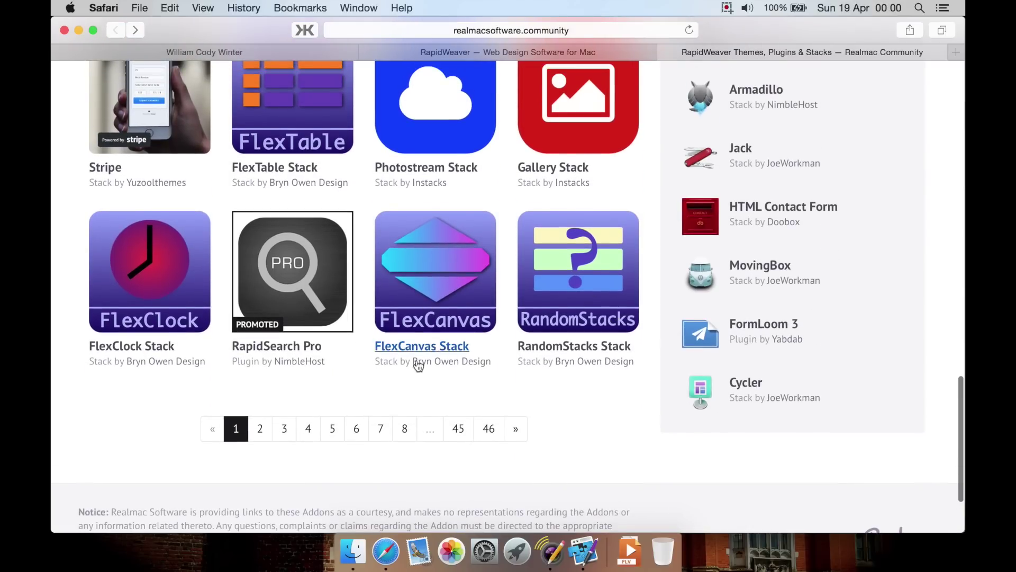
pyautogui.scroll(1, 559, 358)
pyautogui.scroll(4, 559, 358)
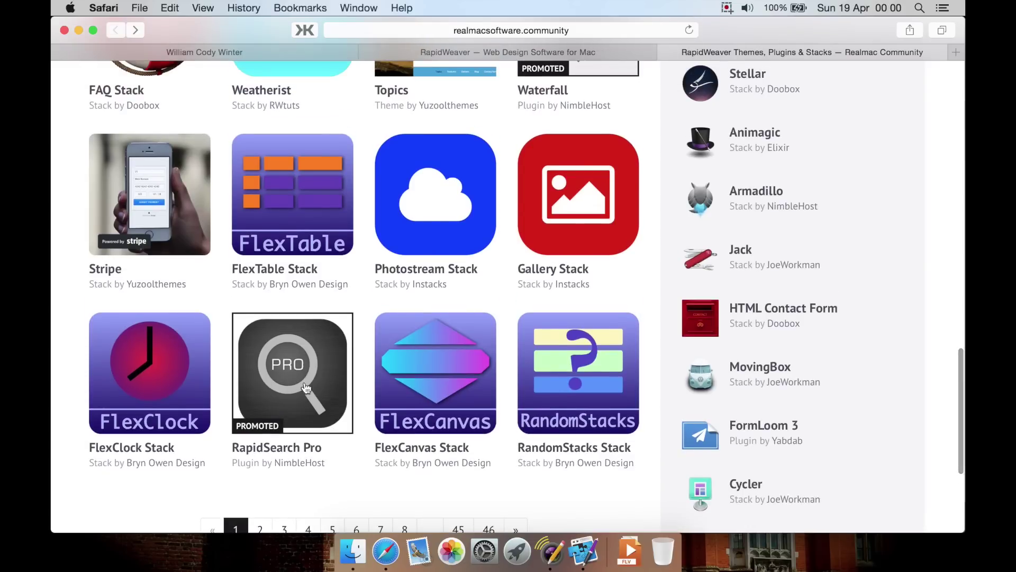
pyautogui.scroll(10, 691, 274)
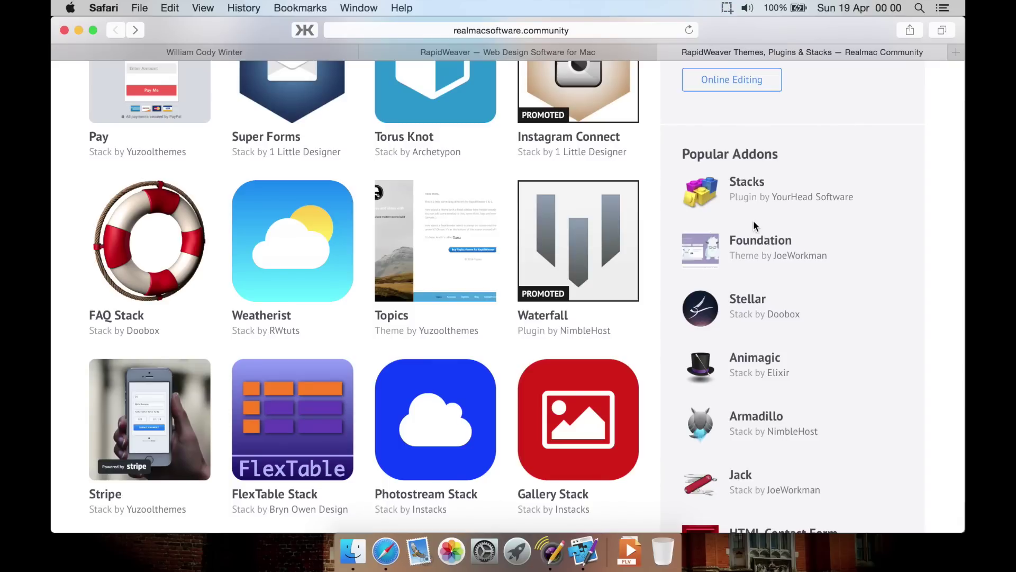
# - View the product page of the Stacks plugin by YourHead Software, including its preview images, details and feature description
pyautogui.click(747, 181)
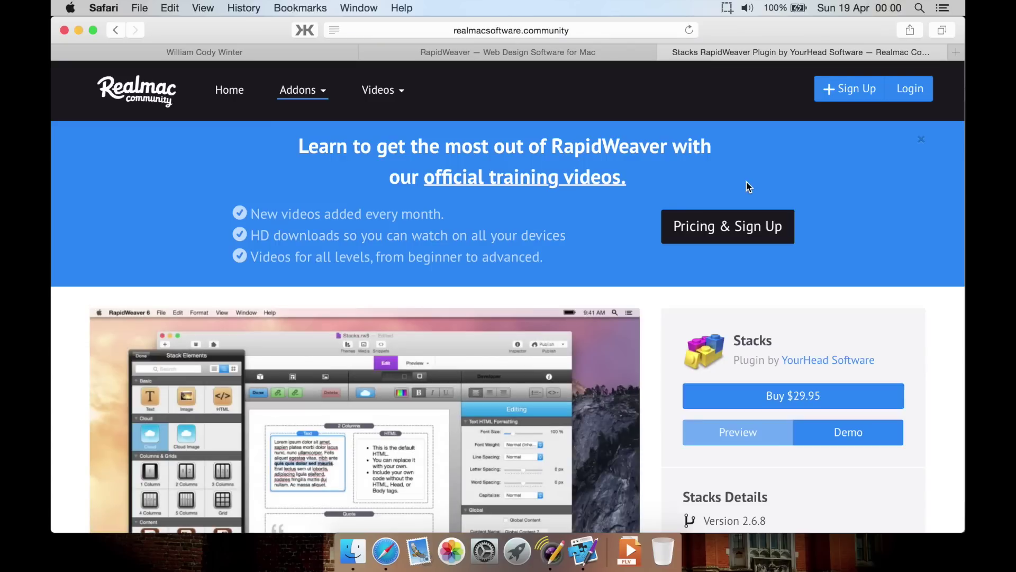
pyautogui.scroll(-5, 748, 185)
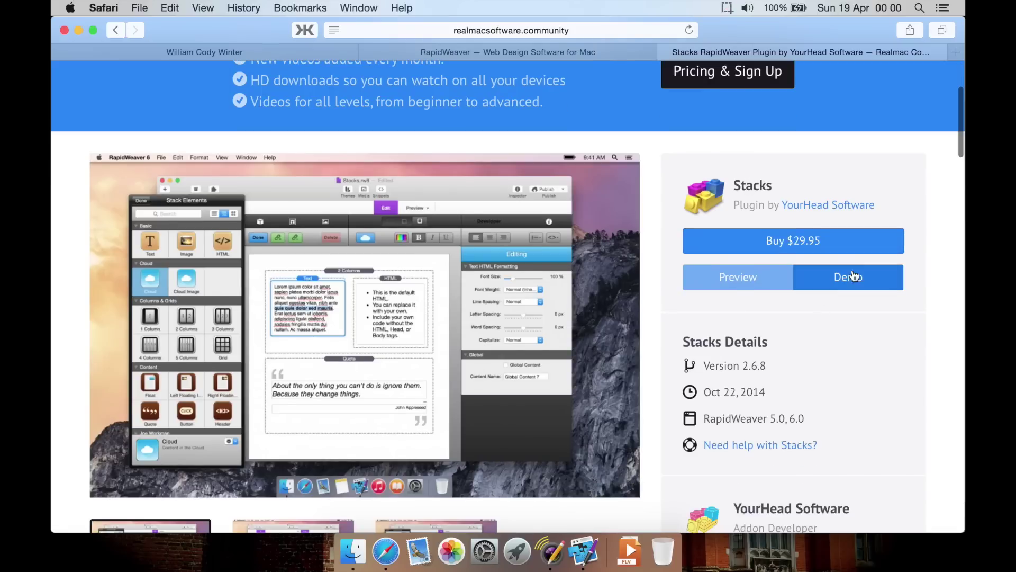
pyautogui.scroll(-3, 719, 286)
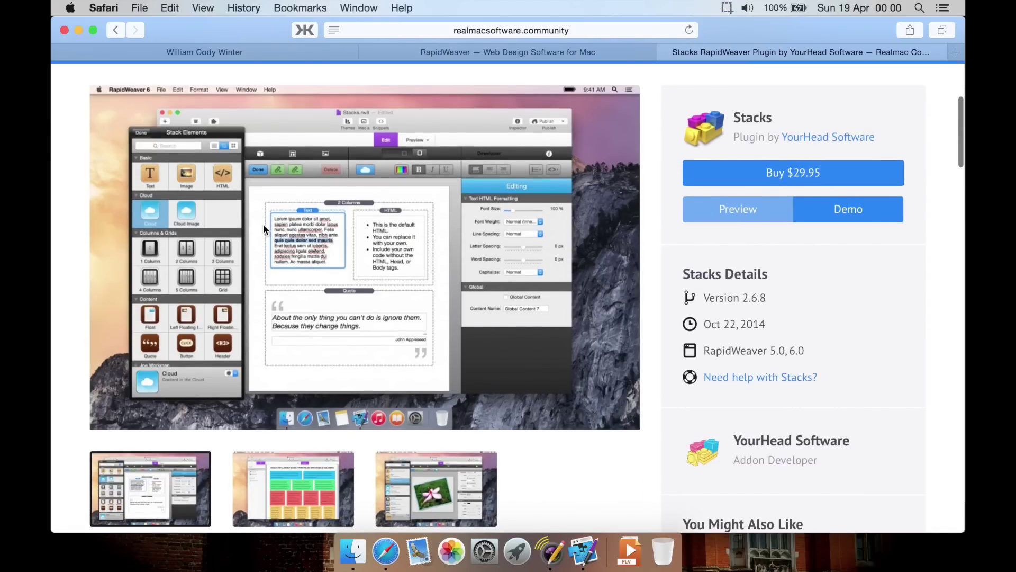
pyautogui.scroll(-12, 261, 255)
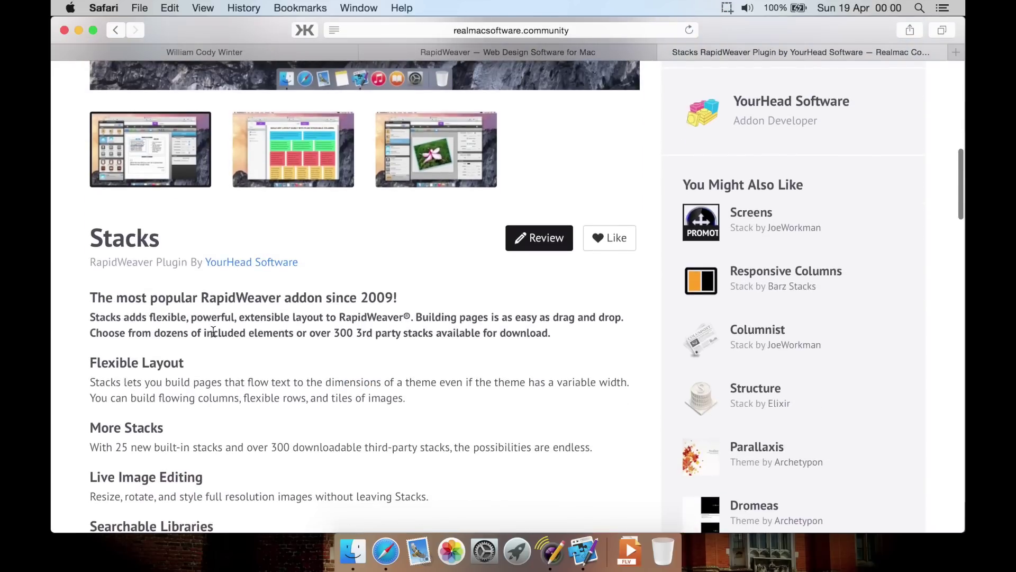
pyautogui.scroll(-3, 210, 328)
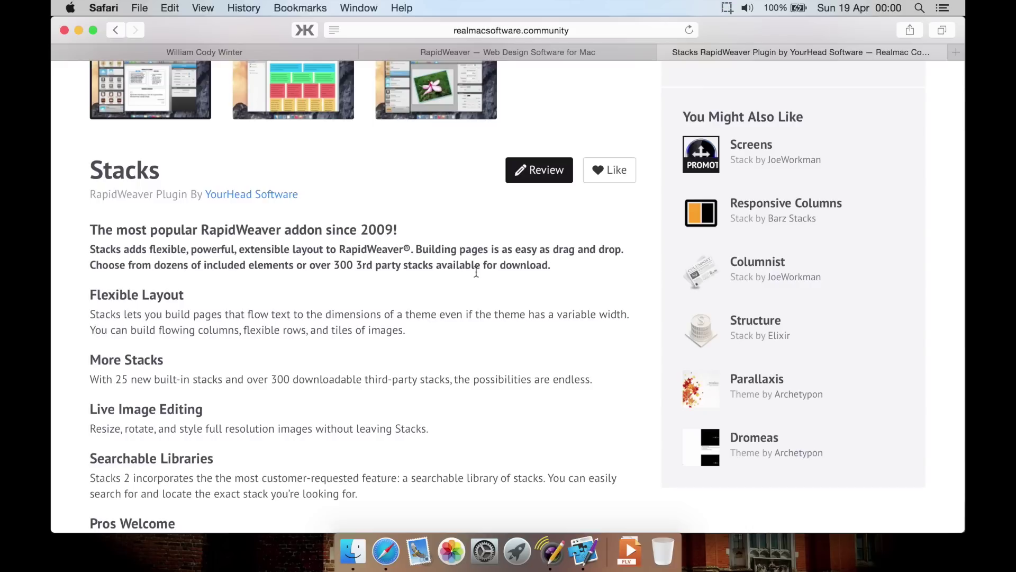
pyautogui.scroll(10, 476, 273)
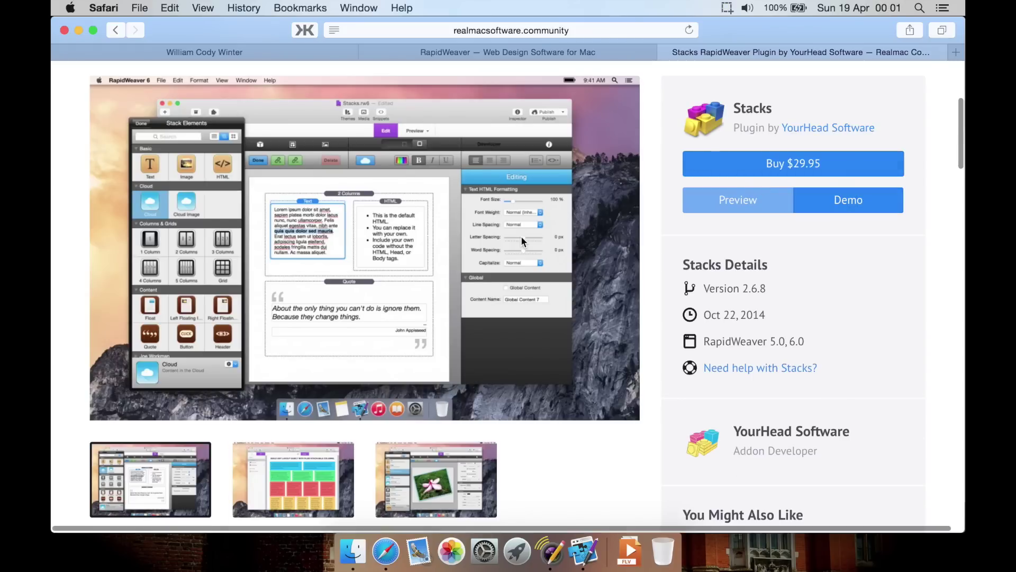
pyautogui.scroll(2, 521, 241)
pyautogui.scroll(3, 521, 236)
pyautogui.scroll(-5, 520, 236)
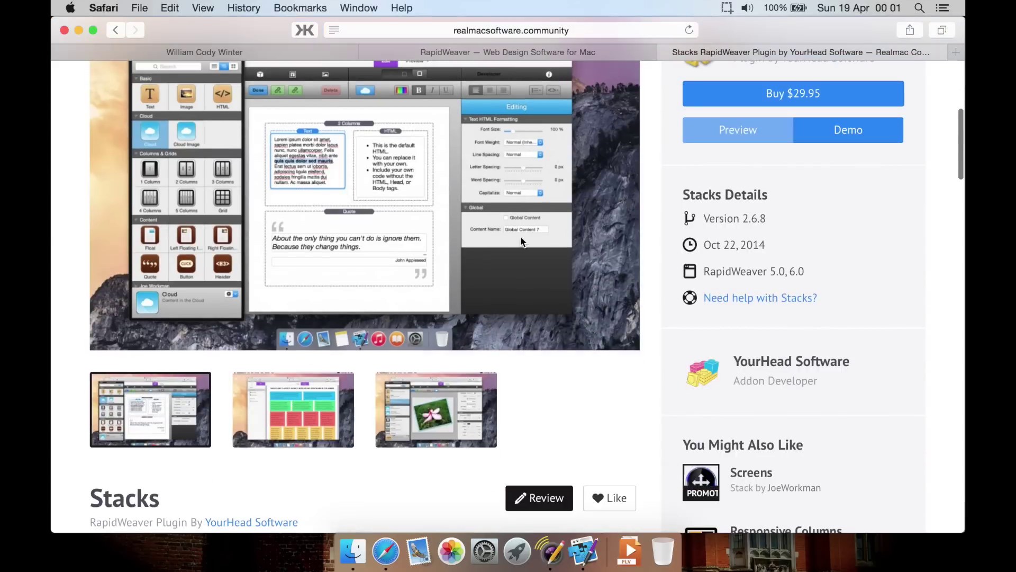
# - Go back from the Stacks page and look over the whole first page of addons once more
pyautogui.click(115, 30)
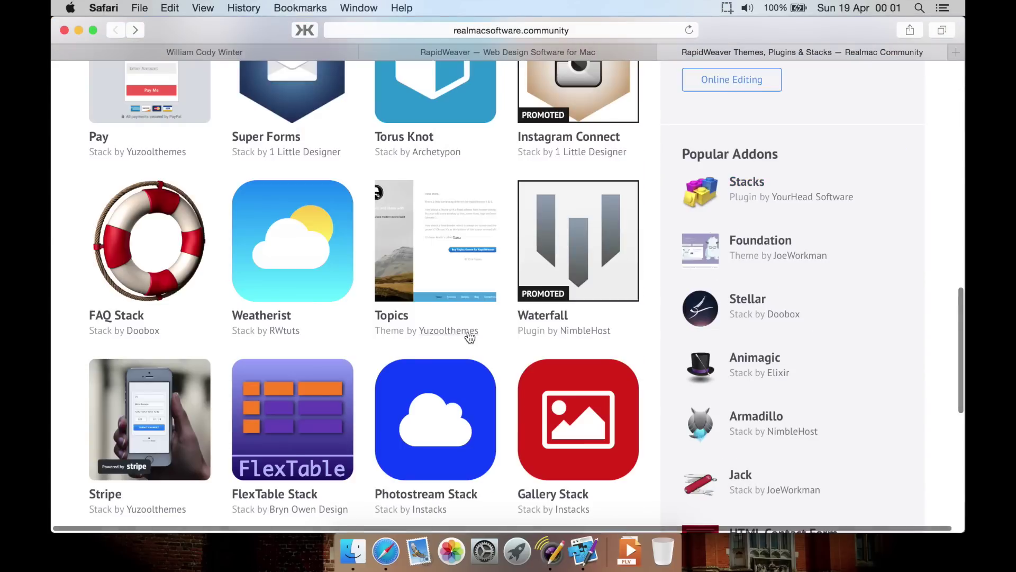
pyautogui.scroll(-6, 466, 334)
pyautogui.scroll(12, 469, 337)
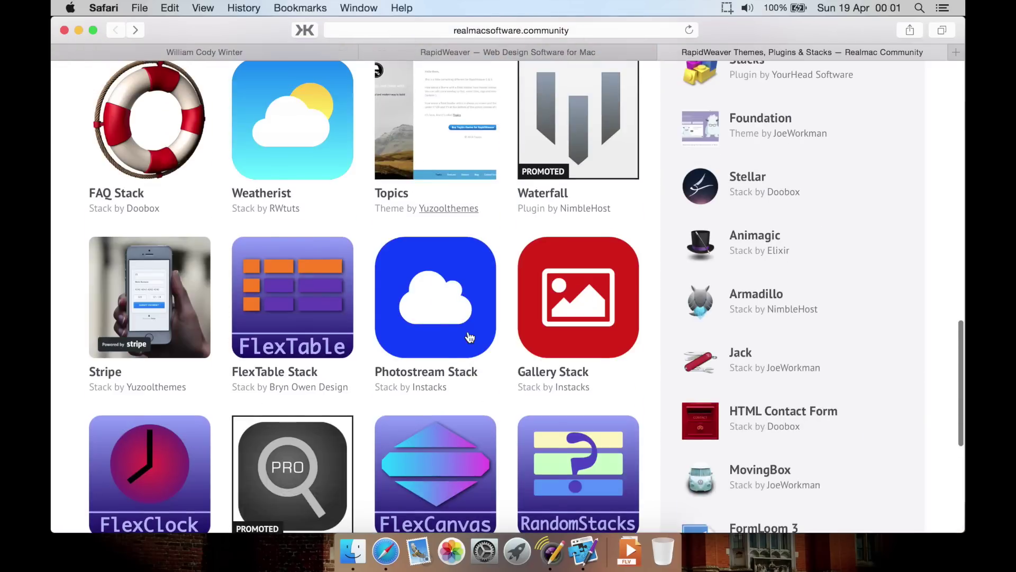
pyautogui.scroll(4, 469, 337)
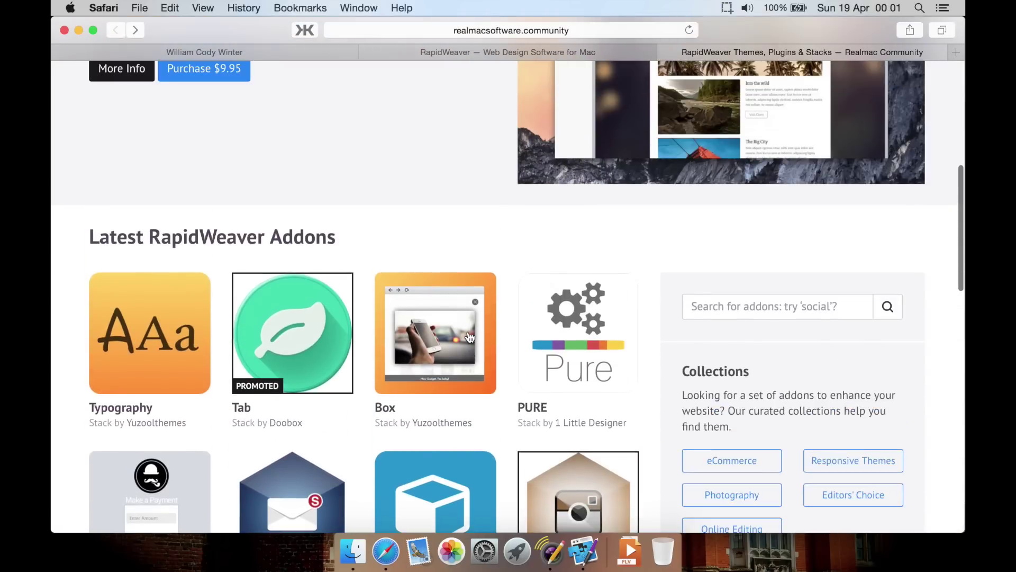
pyautogui.scroll(-10, 374, 229)
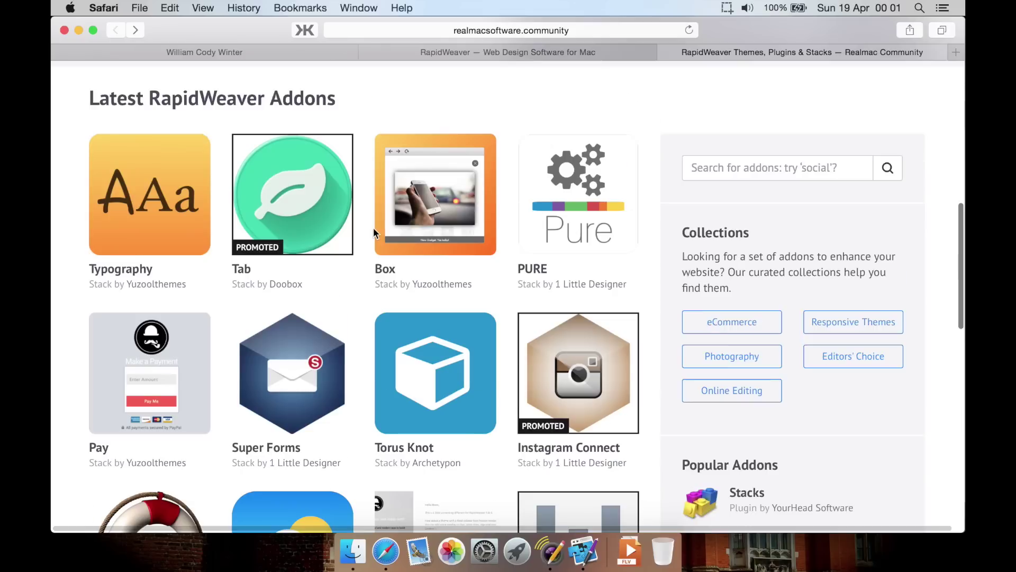
pyautogui.scroll(-6, 373, 229)
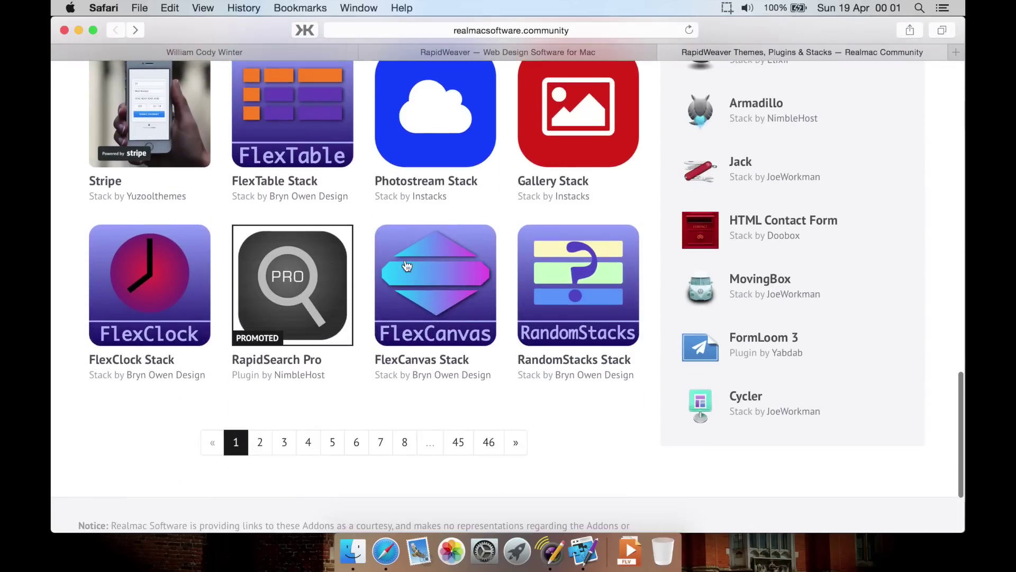
# - Switch back to RapidWeaver, close the addon manager and show the application's version information
pyautogui.click(584, 550)
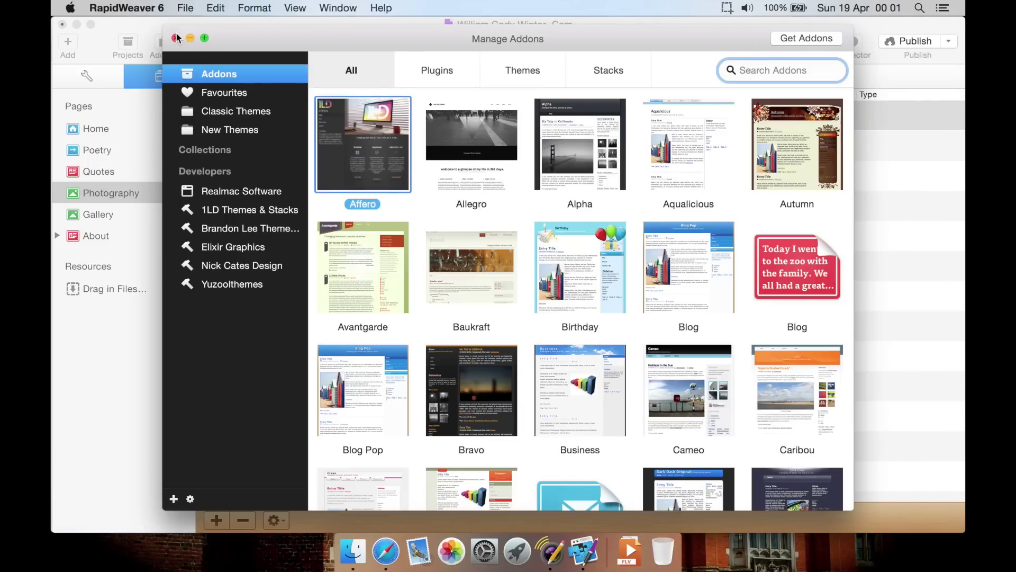
pyautogui.click(175, 37)
pyautogui.click(130, 8)
pyautogui.click(399, 220)
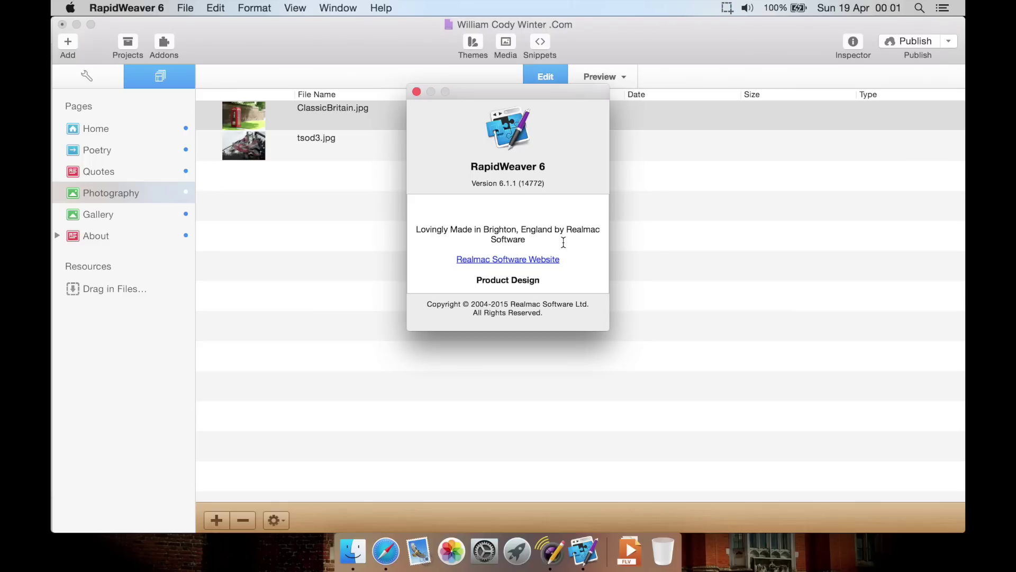
# - Switch to Safari and read the RapidWeaver Features section on the Realmac Software website
pyautogui.scroll(-3, 562, 241)
pyautogui.scroll(3, 498, 206)
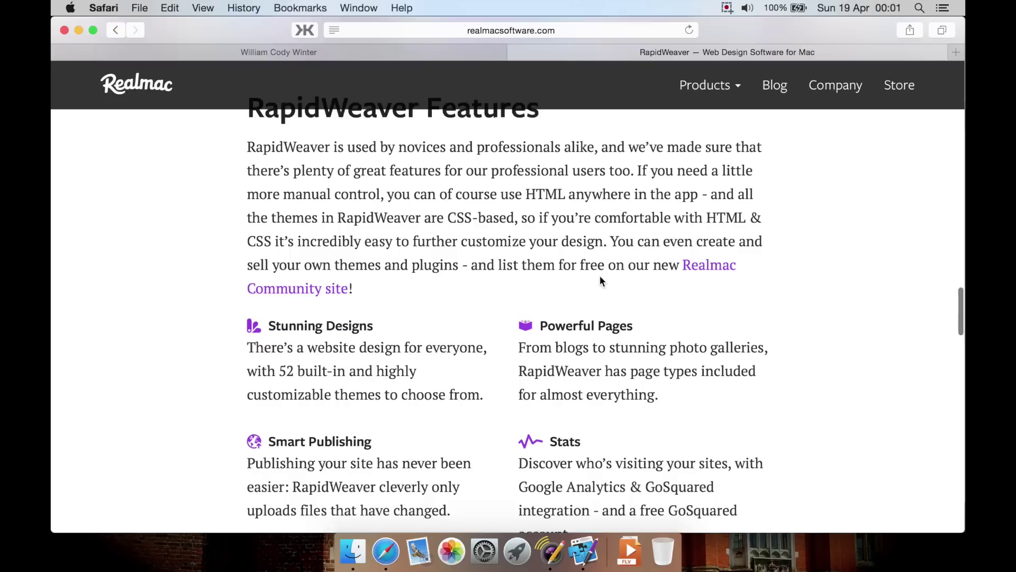
pyautogui.scroll(1, 600, 276)
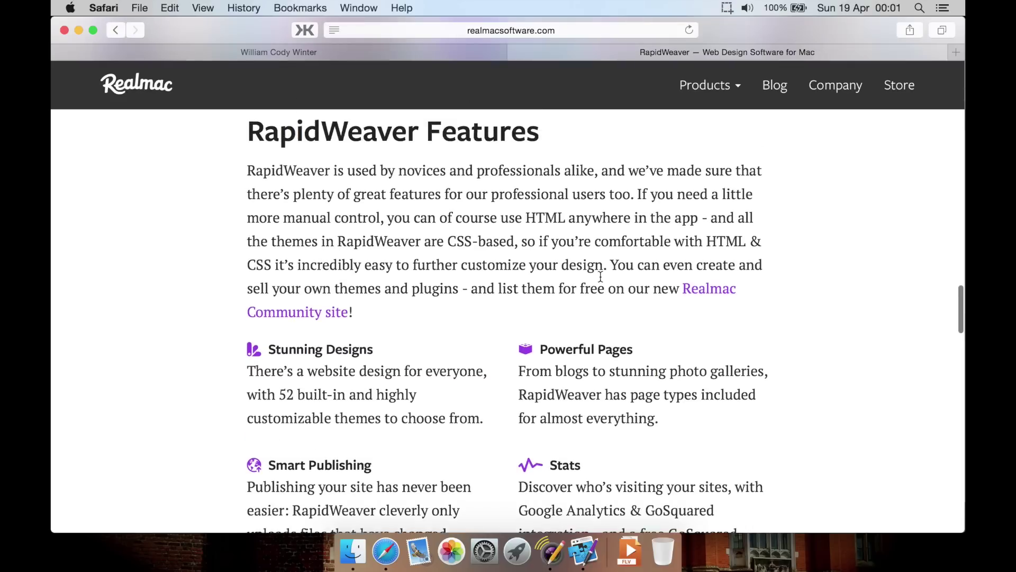
pyautogui.scroll(-1, 600, 276)
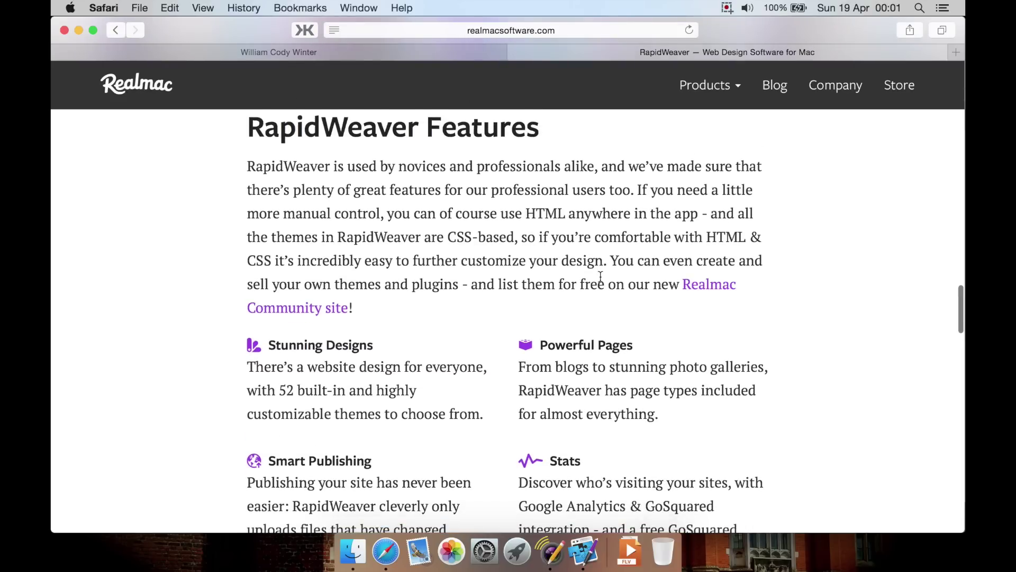
pyautogui.scroll(-1, 601, 276)
pyautogui.scroll(-5, 416, 316)
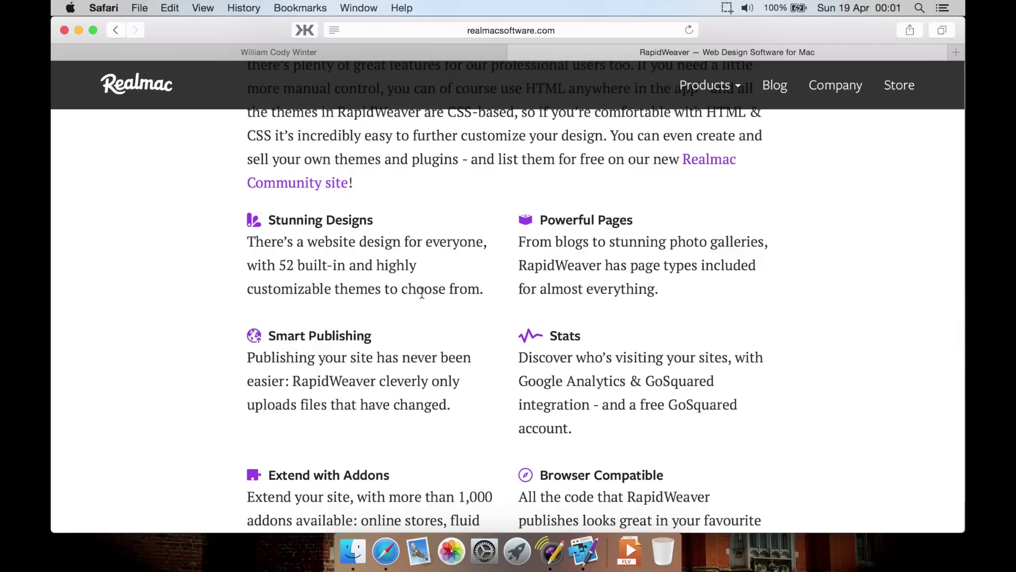
# - Read the rest of the RapidWeaver feature list, from Stunning Designs to Mix Code & Rich Text, and continue to the purchase options
pyautogui.scroll(-2, 503, 307)
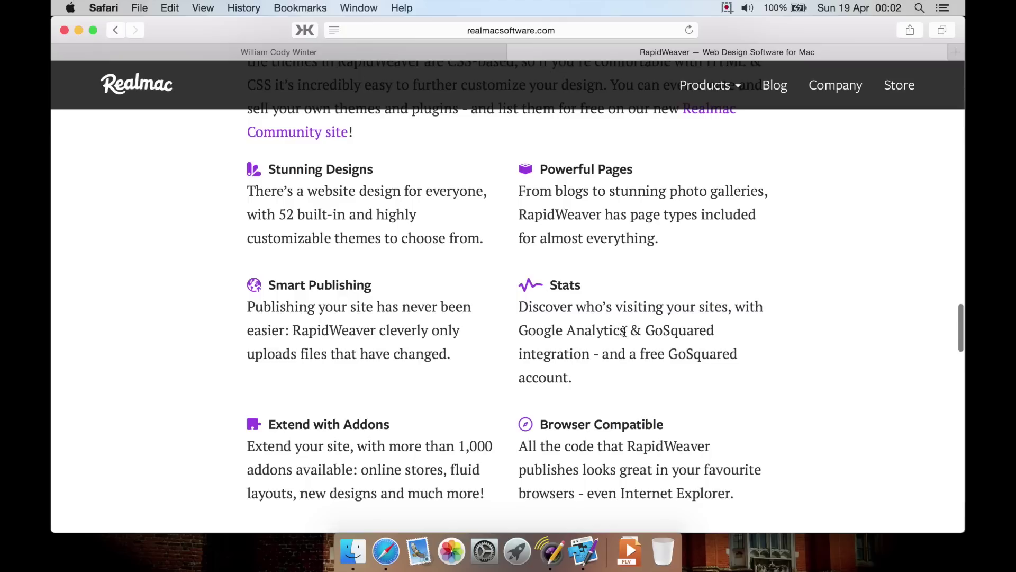
pyautogui.scroll(-2, 418, 353)
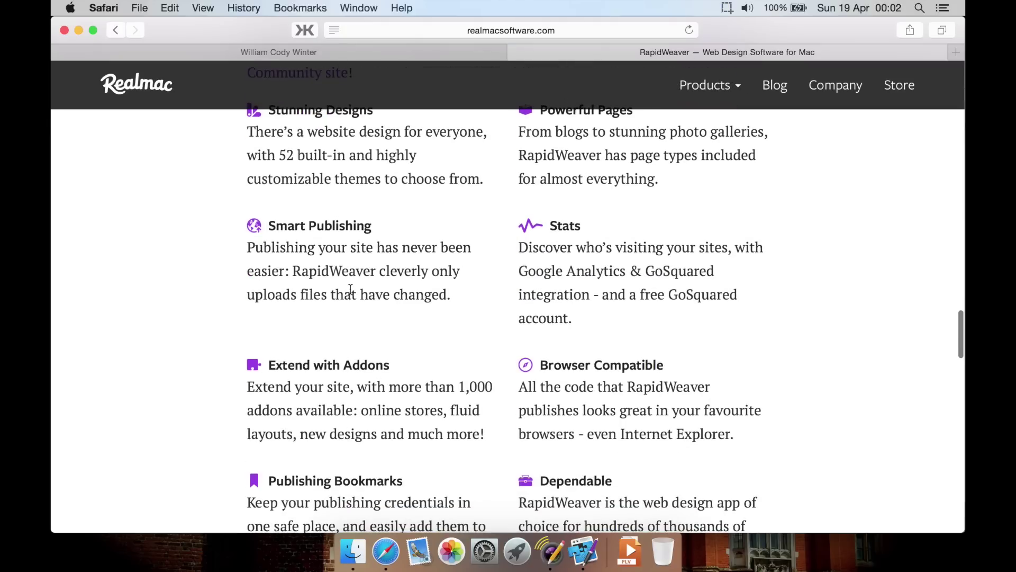
pyautogui.scroll(-3, 350, 289)
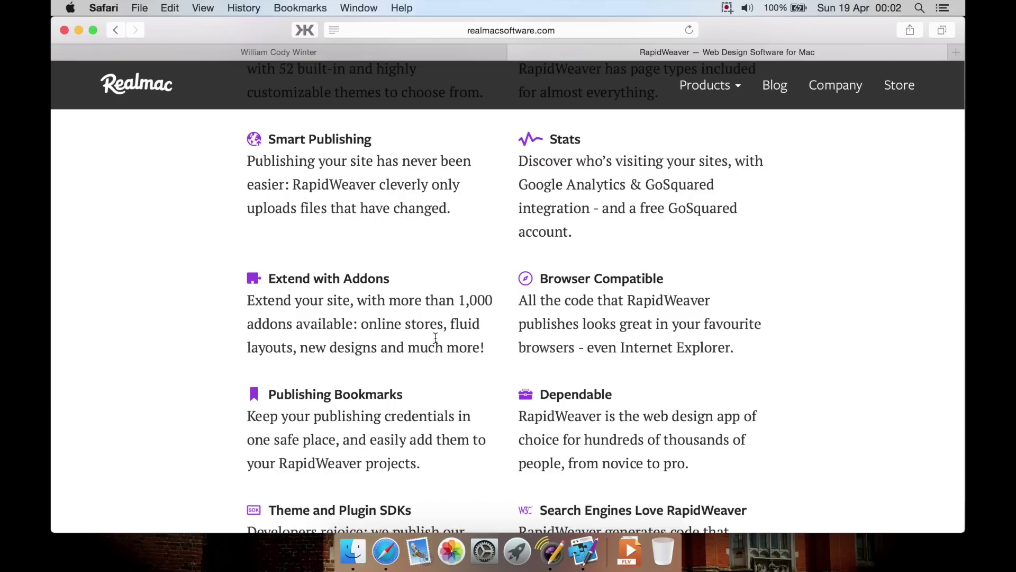
pyautogui.scroll(-3, 434, 338)
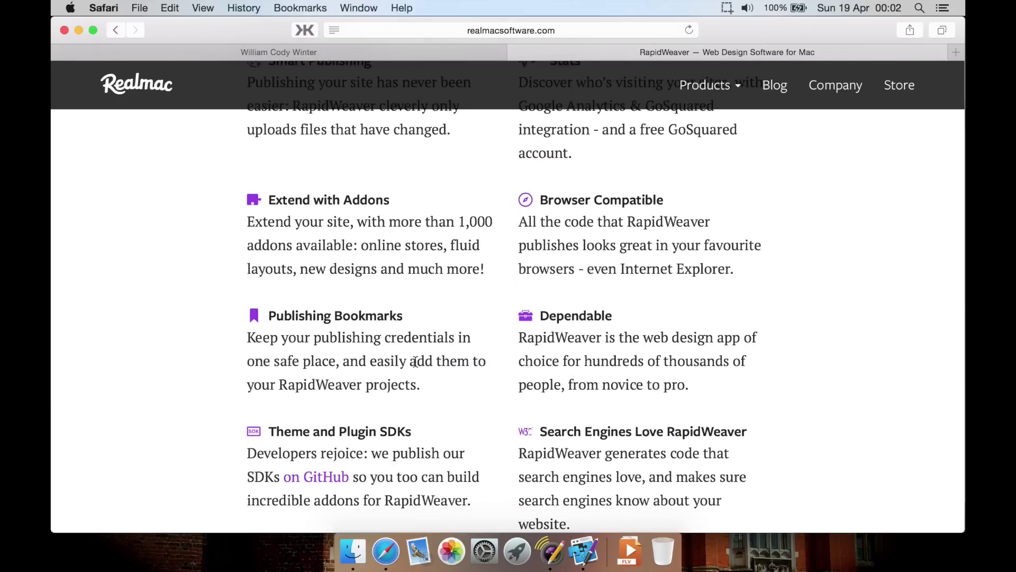
pyautogui.scroll(-3, 414, 364)
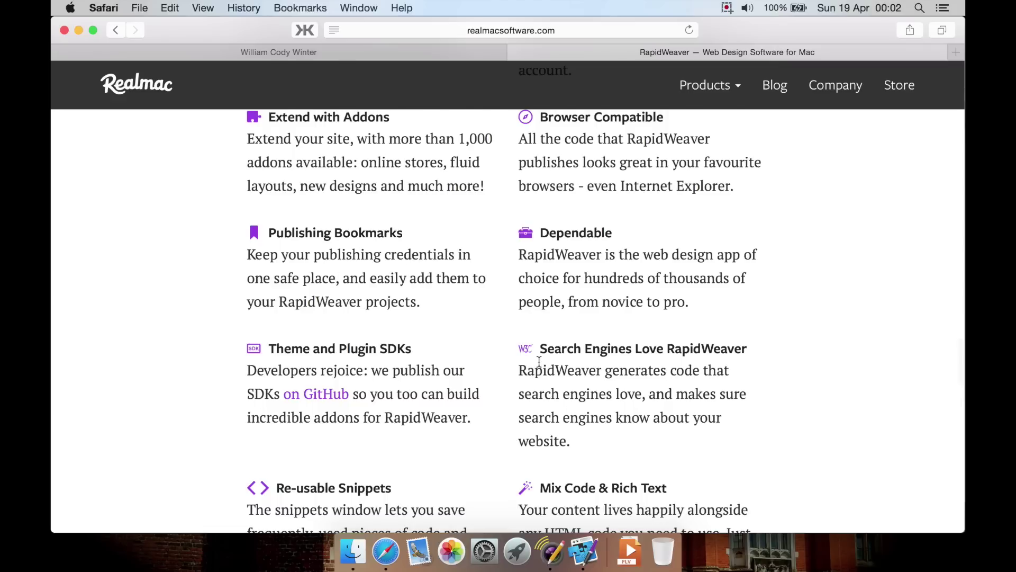
pyautogui.scroll(-3, 424, 275)
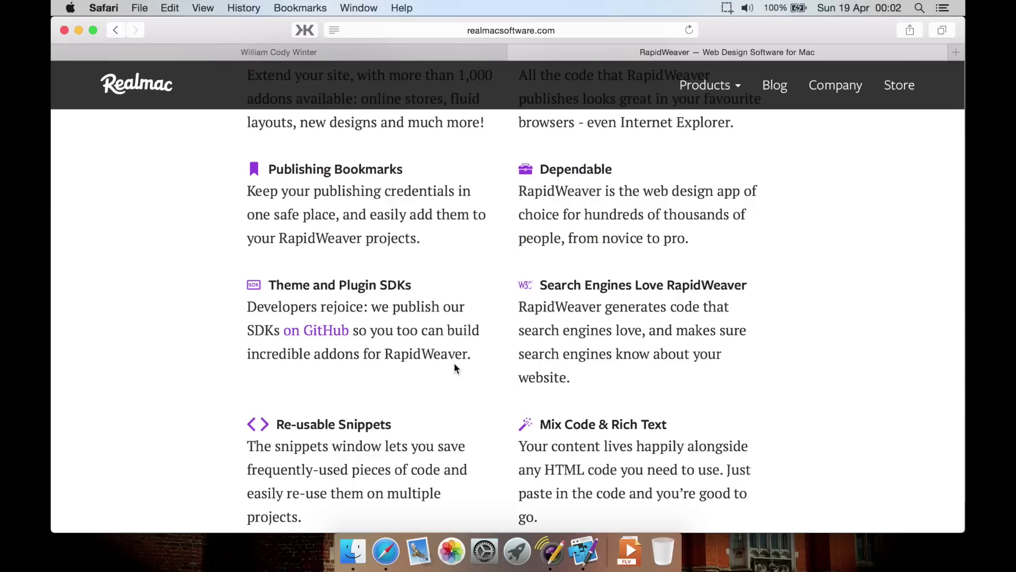
pyautogui.scroll(-1, 454, 367)
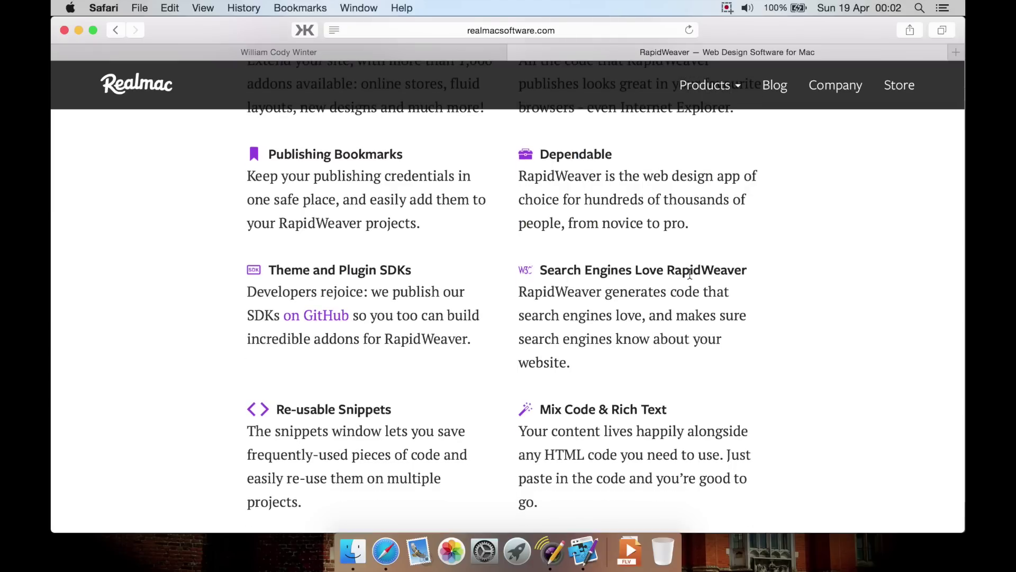
pyautogui.scroll(-5, 632, 337)
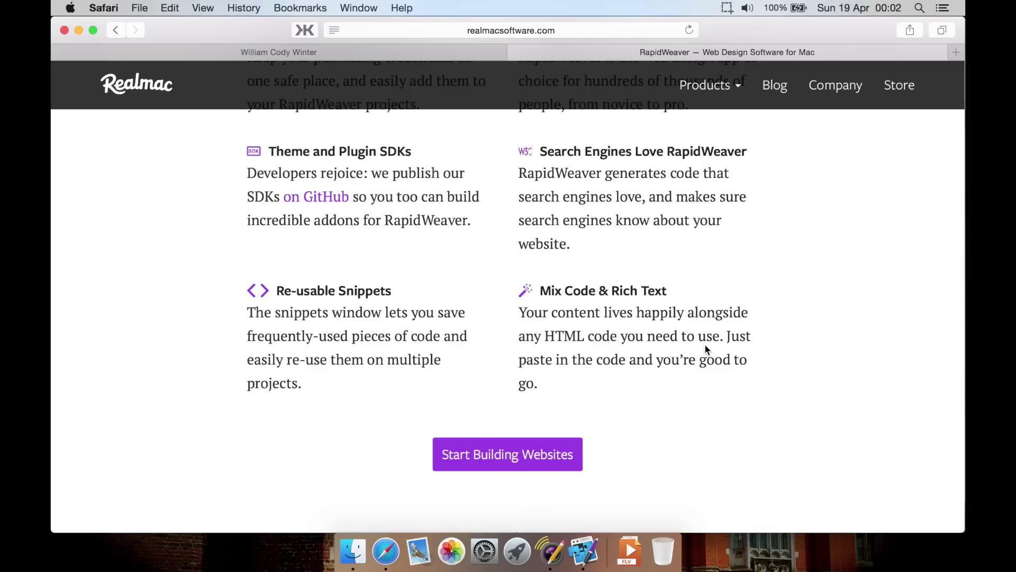
pyautogui.scroll(-10, 705, 348)
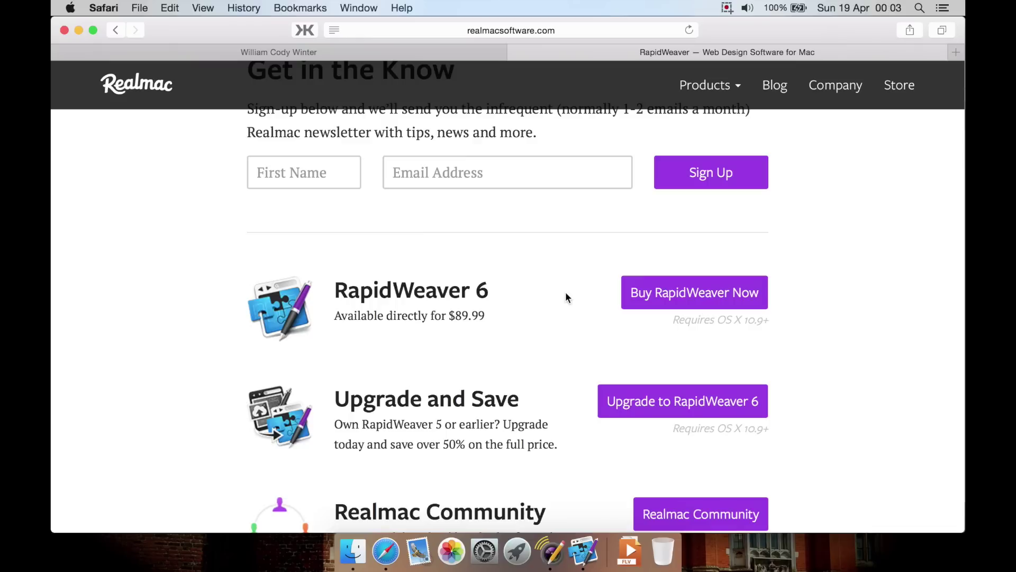
# - Go back over the RapidWeaver product page, past the upgrade information and new-feature descriptions, to its header image
pyautogui.scroll(1, 566, 292)
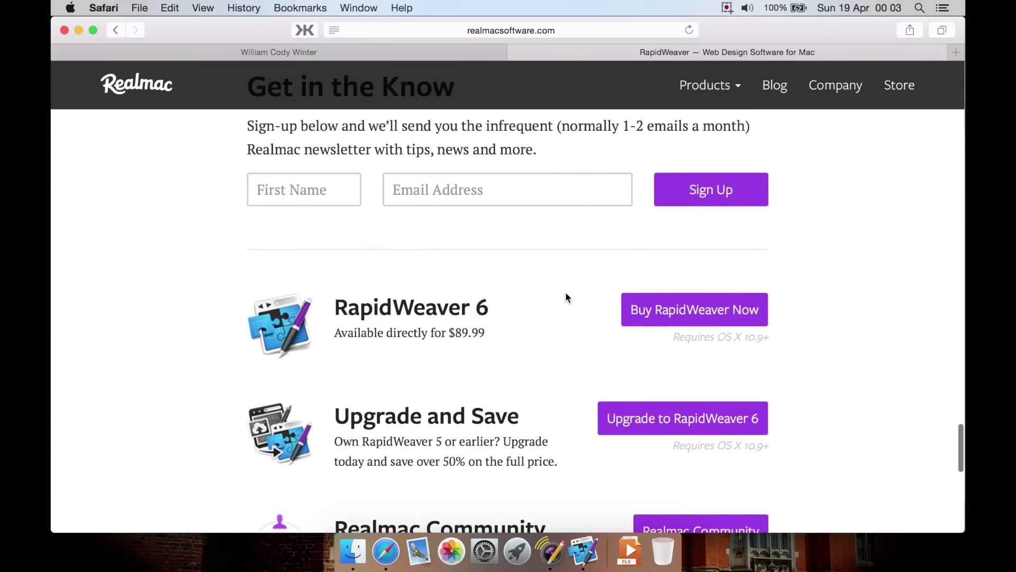
pyautogui.scroll(15, 565, 294)
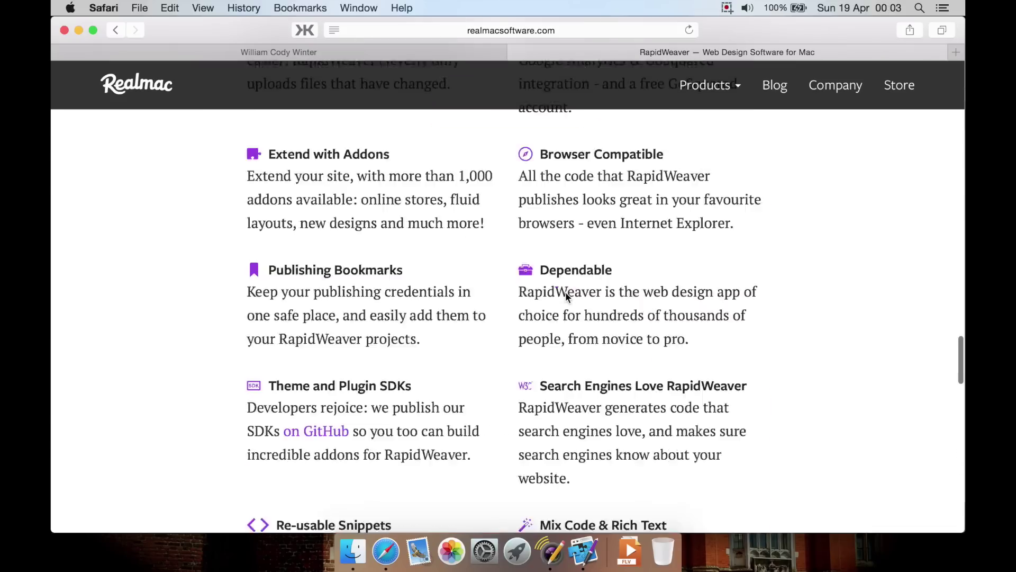
pyautogui.scroll(10, 566, 291)
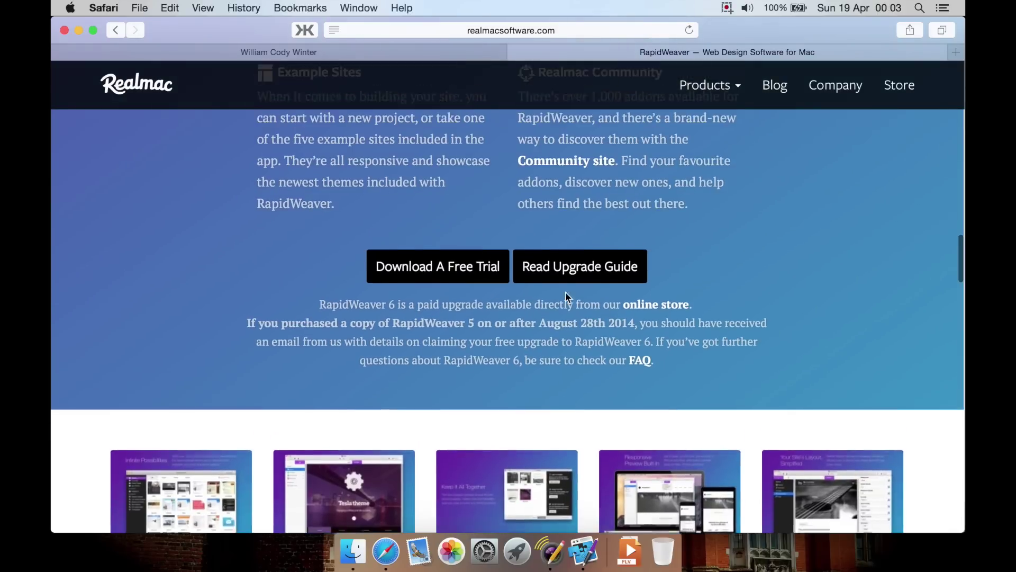
pyautogui.scroll(10, 458, 287)
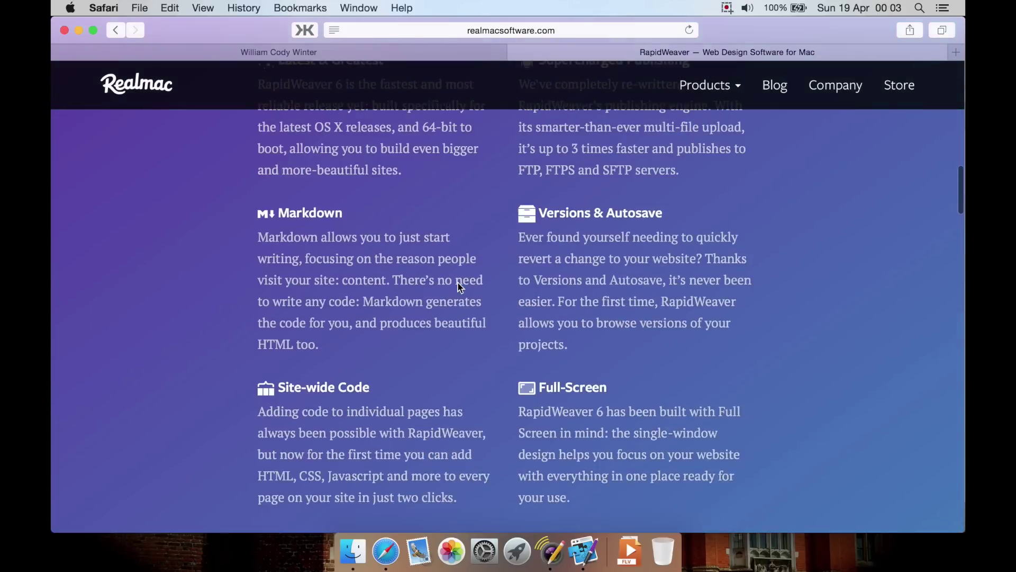
pyautogui.scroll(-2, 458, 288)
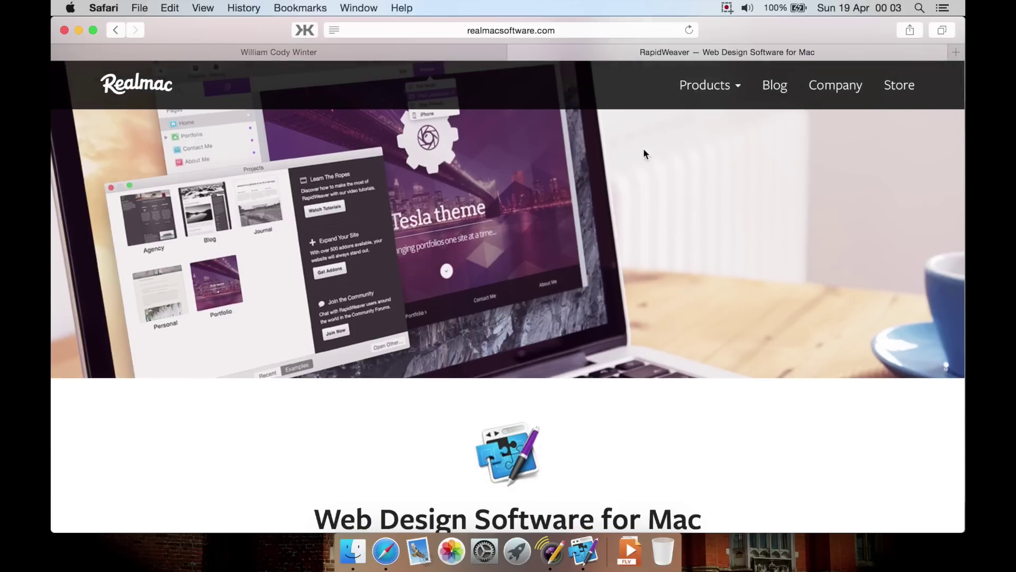
# - Load the published personal website by its address in the current tab and look over its home page
pyautogui.click(540, 32)
pyautogui.press('BackSpace')
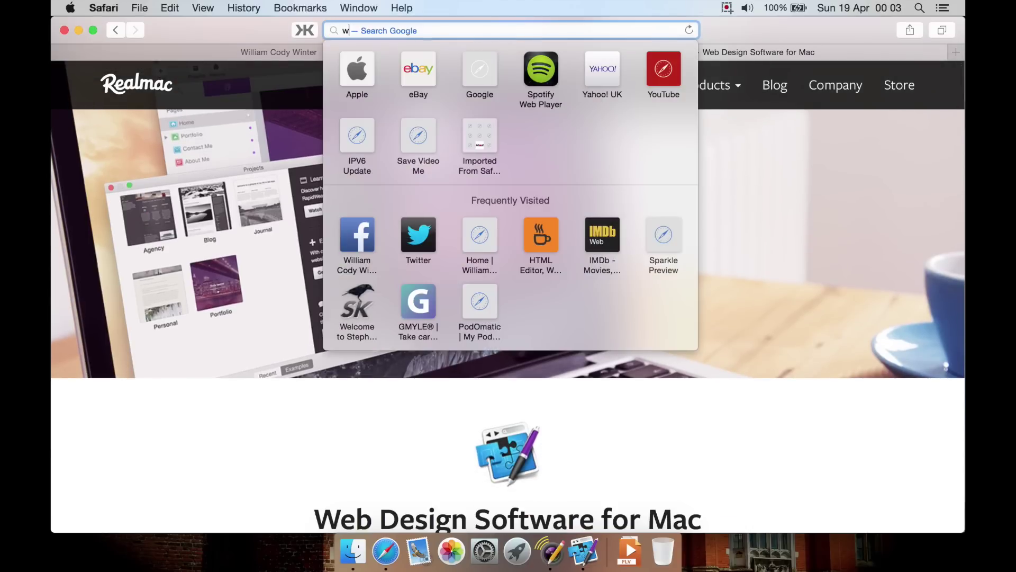
pyautogui.write('williamcodywinter.com')
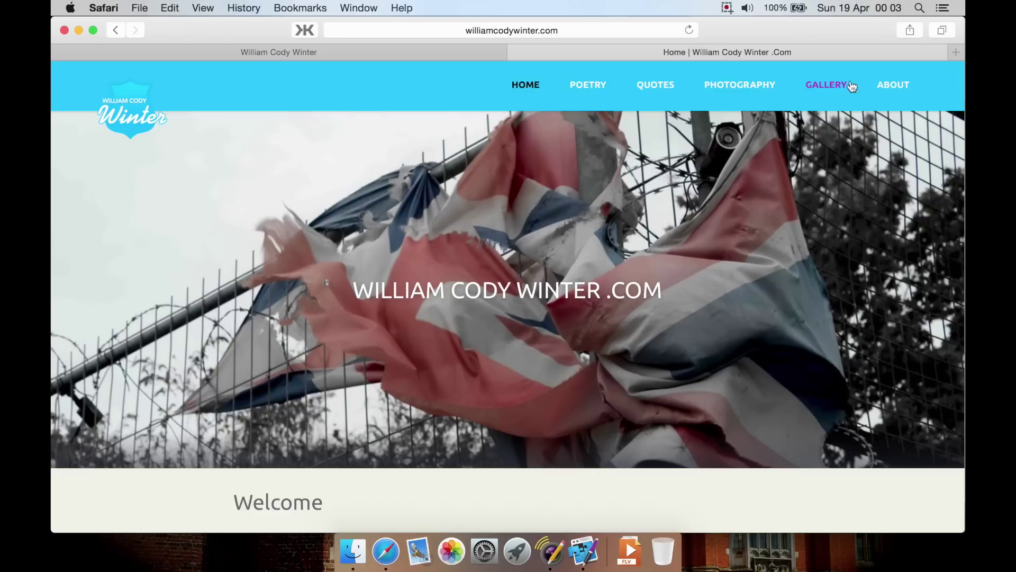
pyautogui.scroll(-5, 627, 189)
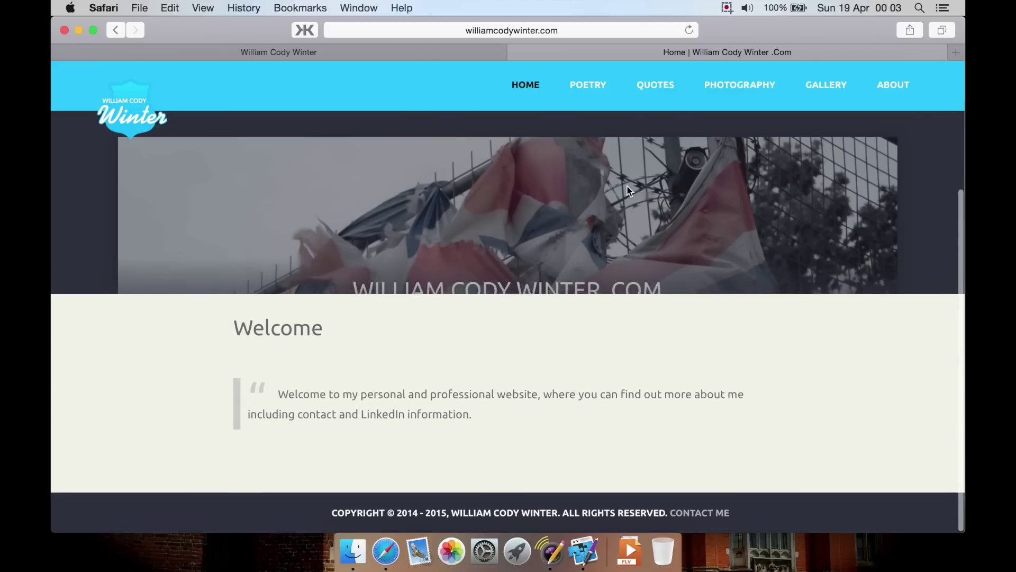
pyautogui.scroll(5, 627, 185)
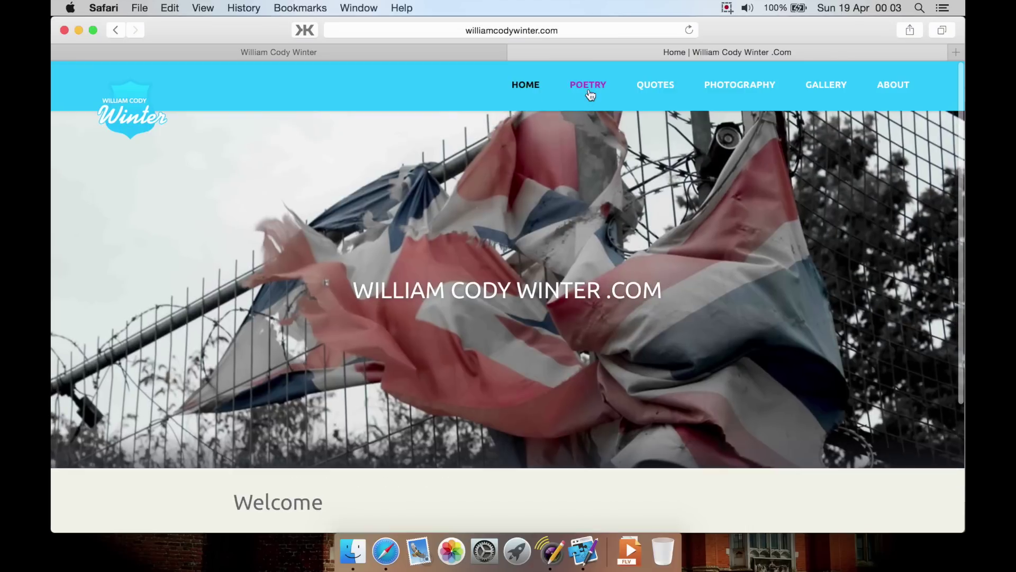
# - View the published website's About page down to its end and the photo album on its Gallery page
pyautogui.click(881, 83)
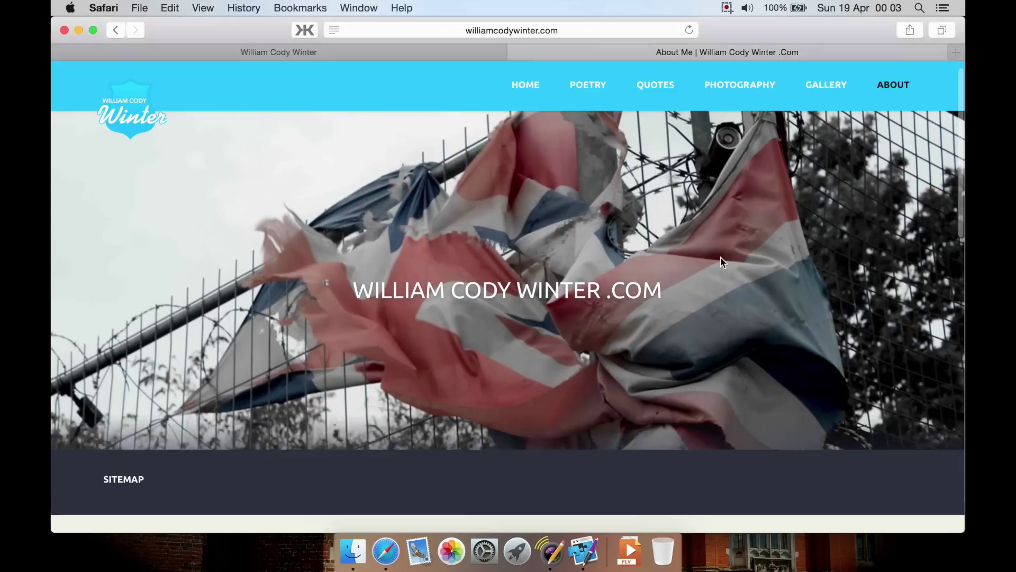
pyautogui.scroll(-15, 721, 258)
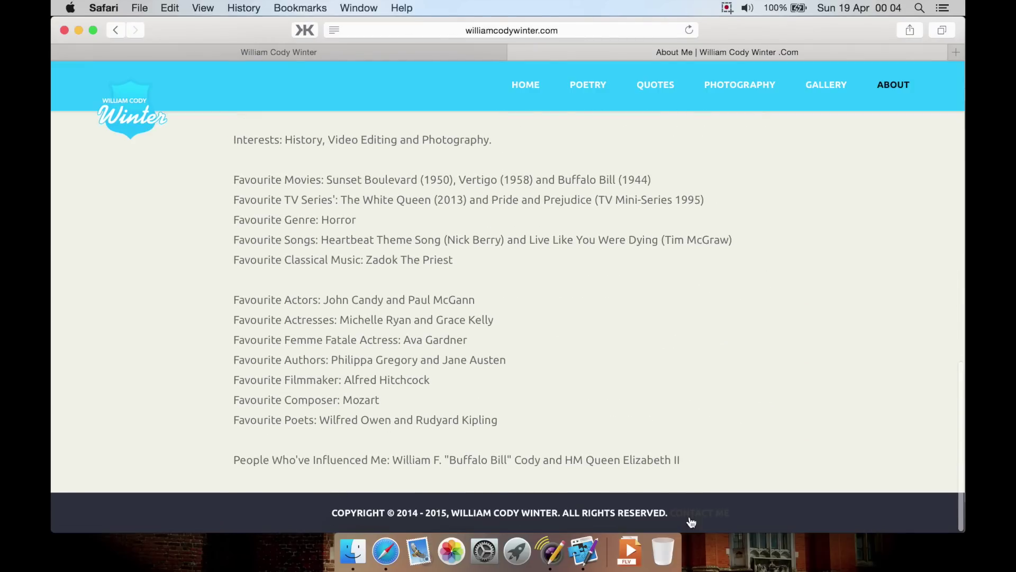
pyautogui.click(844, 88)
pyautogui.scroll(-5, 809, 242)
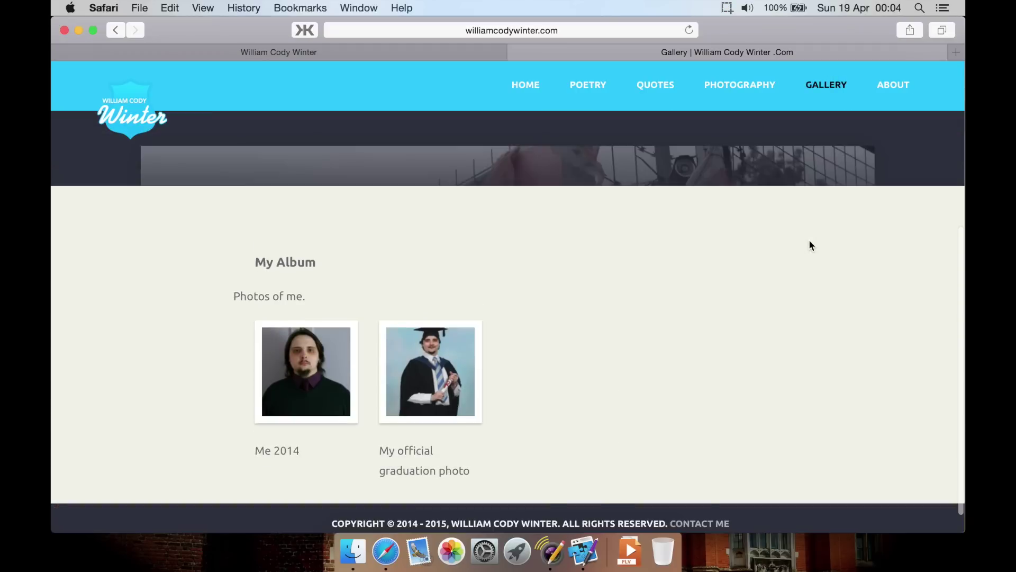
# - View the published website's Photography page with the My Photos album and the quotations on its Quotes page
pyautogui.click(768, 86)
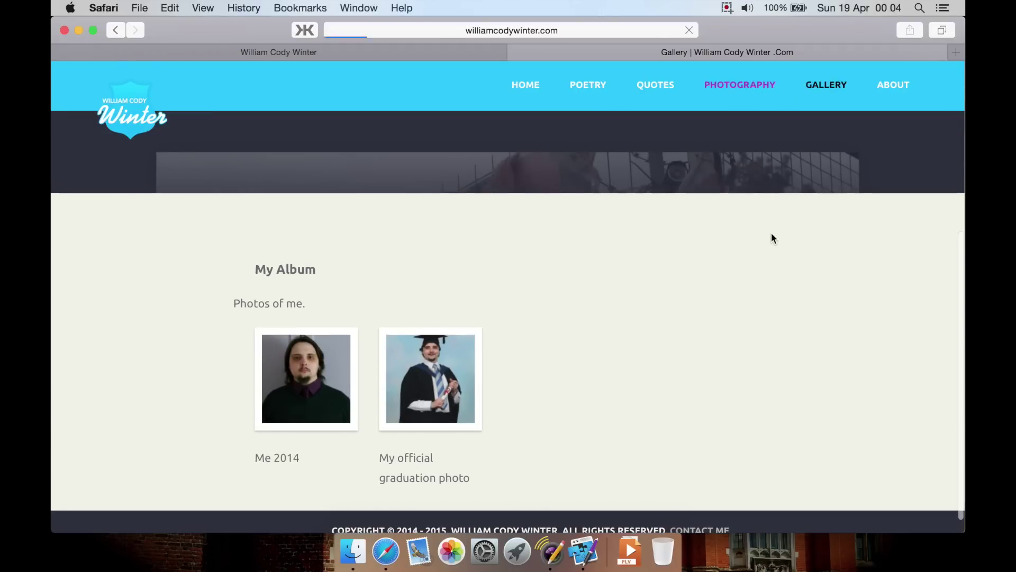
pyautogui.scroll(-5, 770, 233)
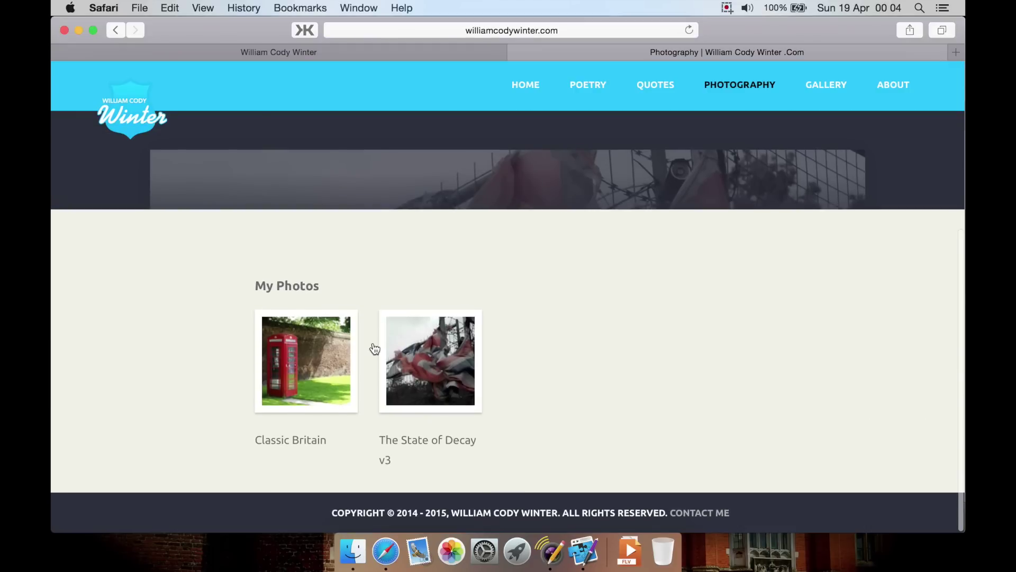
pyautogui.scroll(2, 672, 138)
pyautogui.click(652, 94)
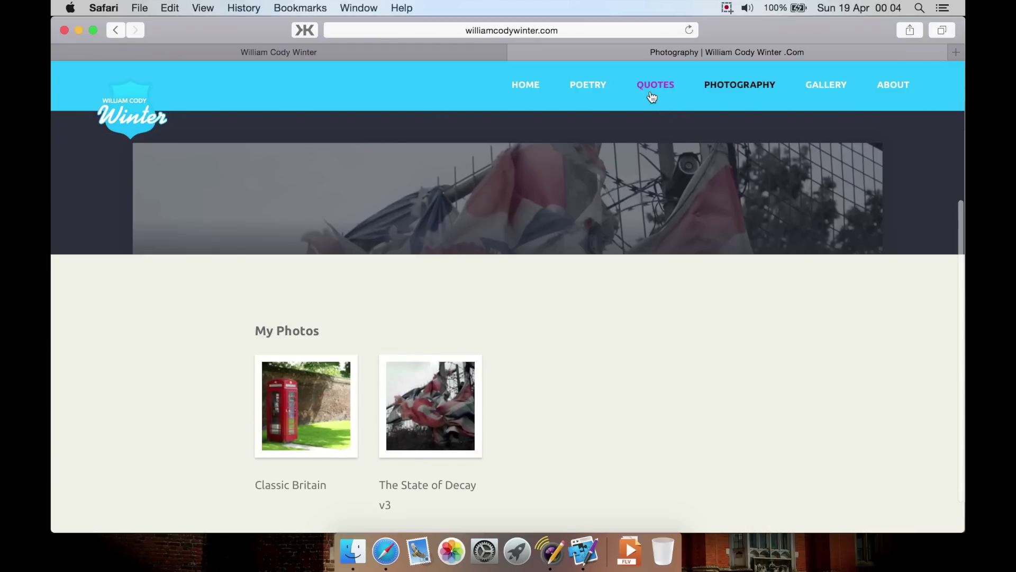
pyautogui.scroll(-15, 590, 252)
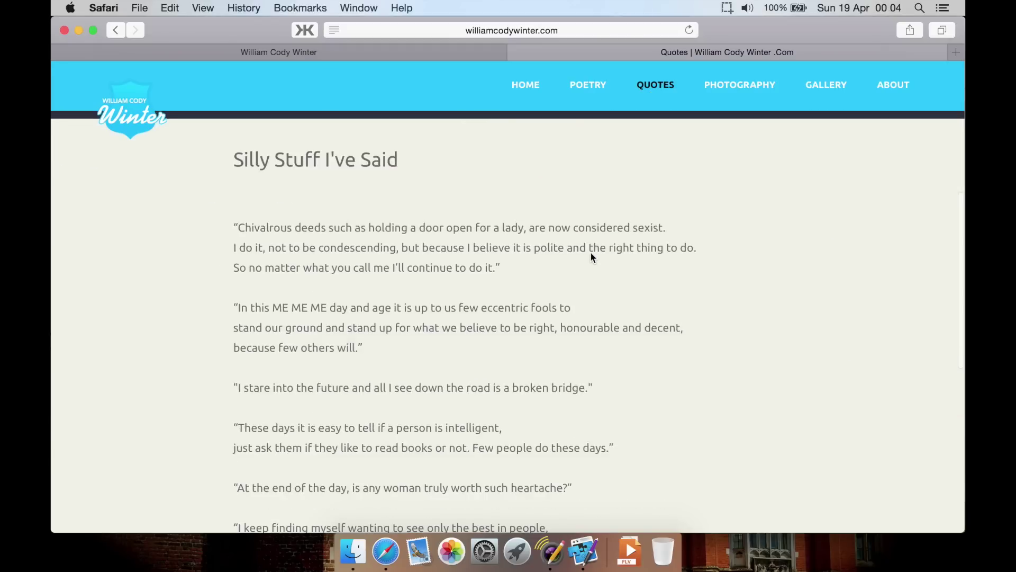
pyautogui.scroll(15, 589, 252)
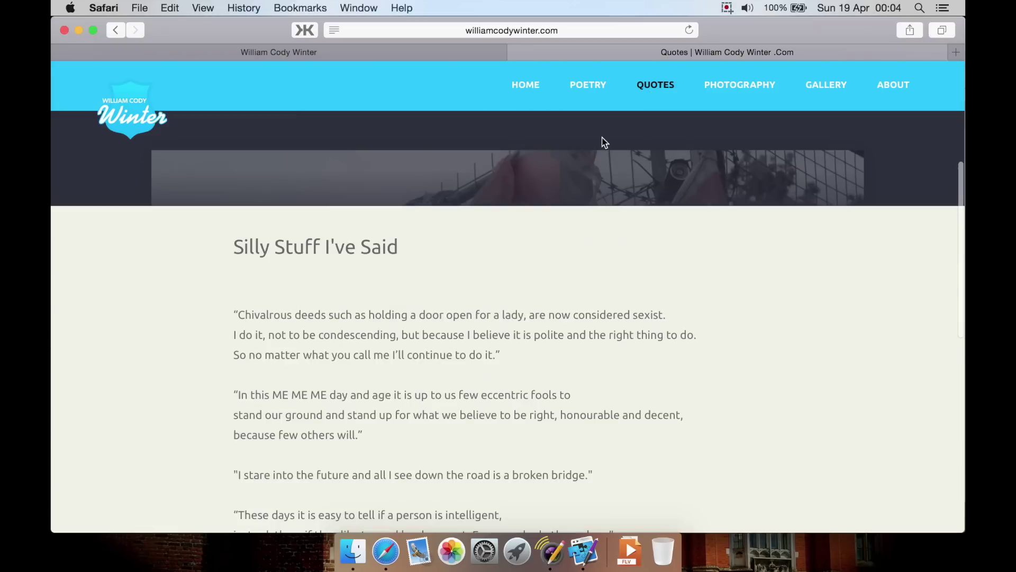
# - View the external Poetry page, close its tab and look over the website's home page again
pyautogui.click(579, 88)
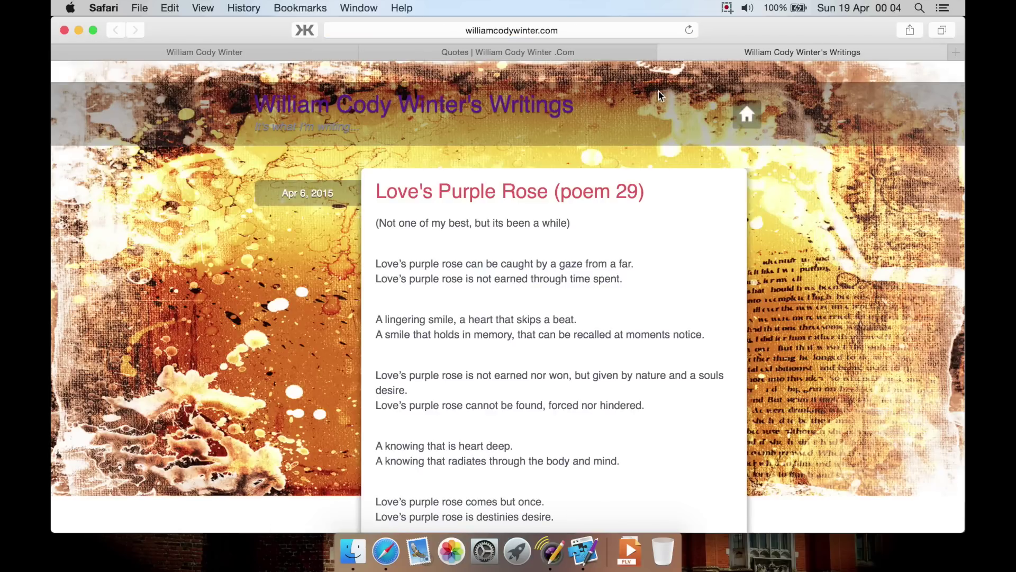
pyautogui.click(665, 52)
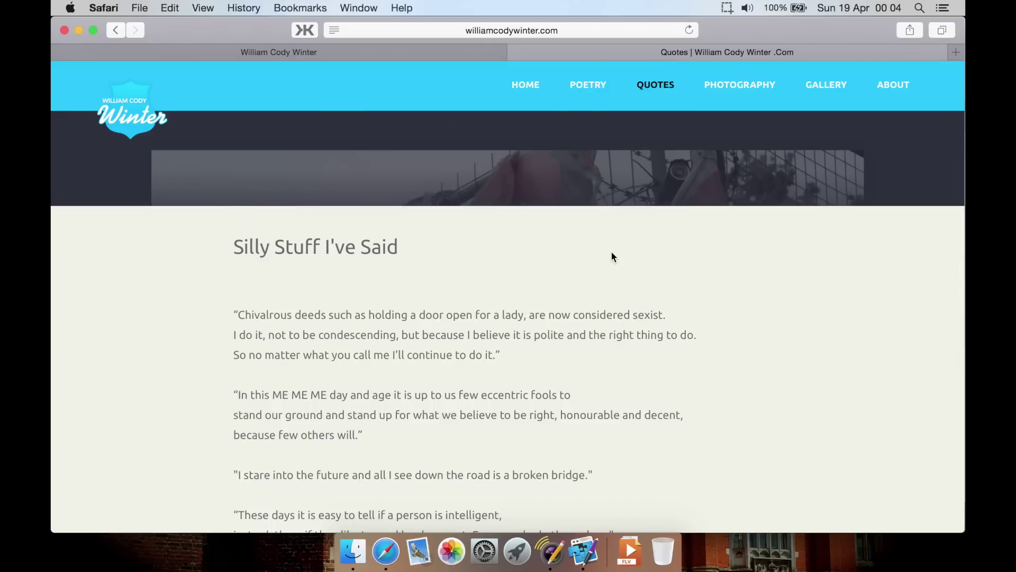
pyautogui.click(524, 84)
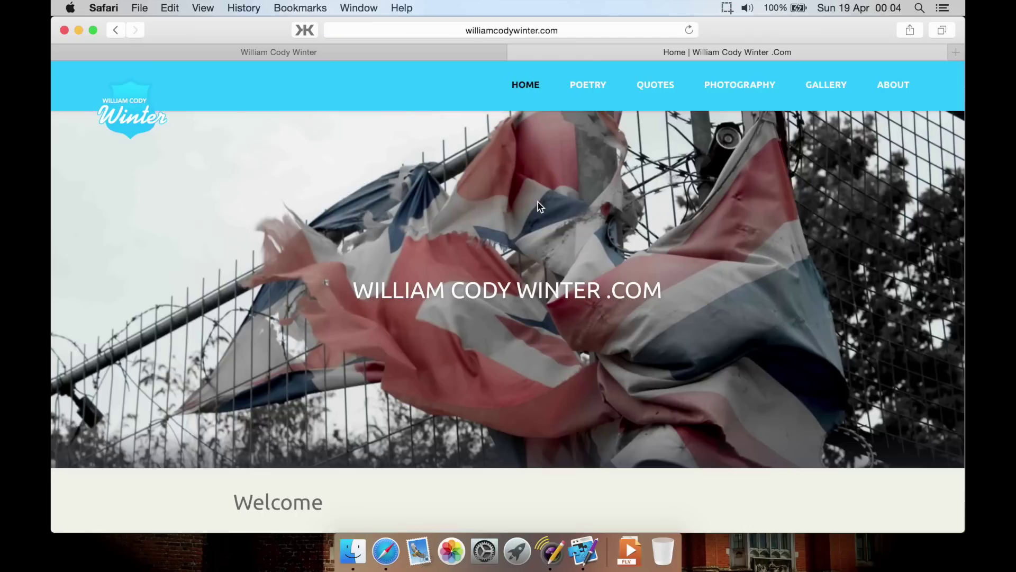
pyautogui.scroll(-5, 534, 201)
pyautogui.scroll(5, 538, 208)
# - Switch to RapidWeaver and show the style settings of the Home page in the Inspector
pyautogui.click(684, 535)
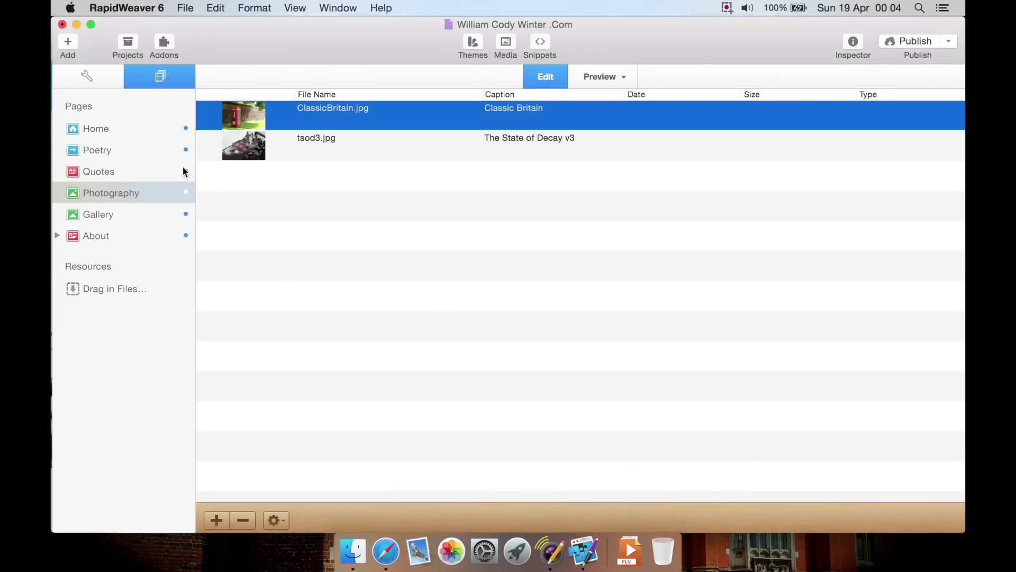
pyautogui.click(131, 123)
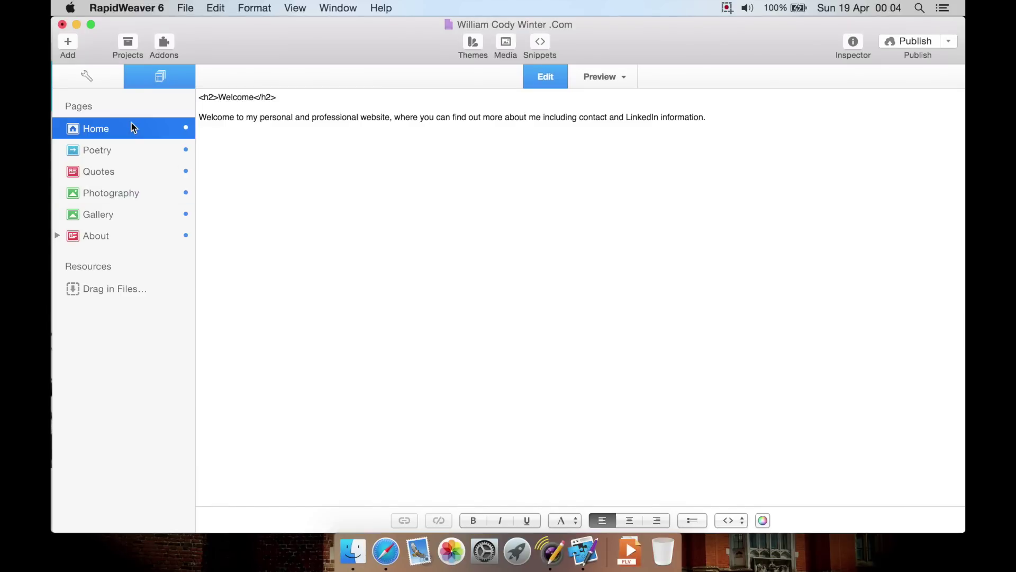
pyautogui.click(849, 39)
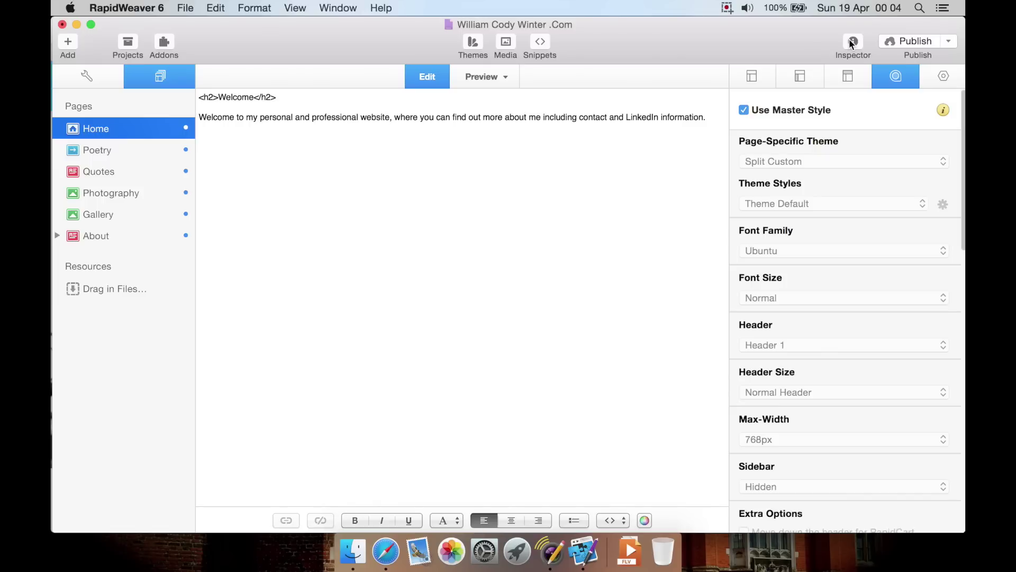
# - Turn off the master style for the Home page and show the page in preview
pyautogui.click(743, 110)
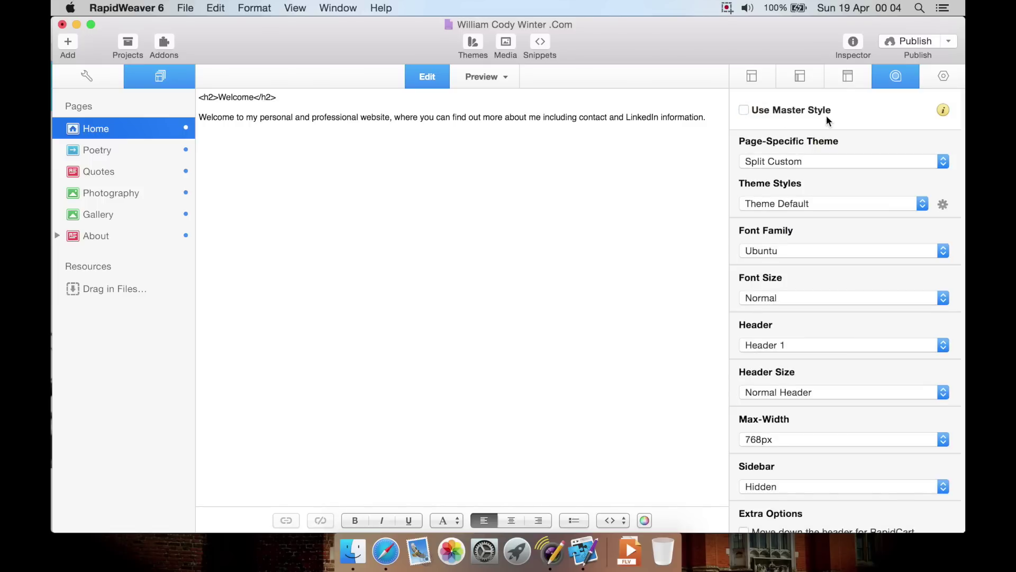
pyautogui.scroll(-4, 791, 223)
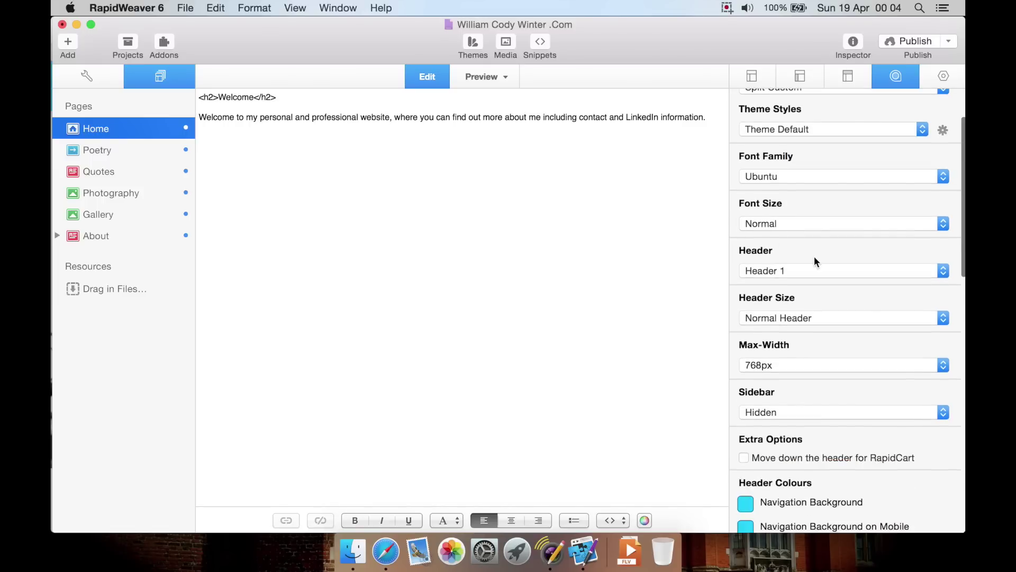
pyautogui.click(793, 273)
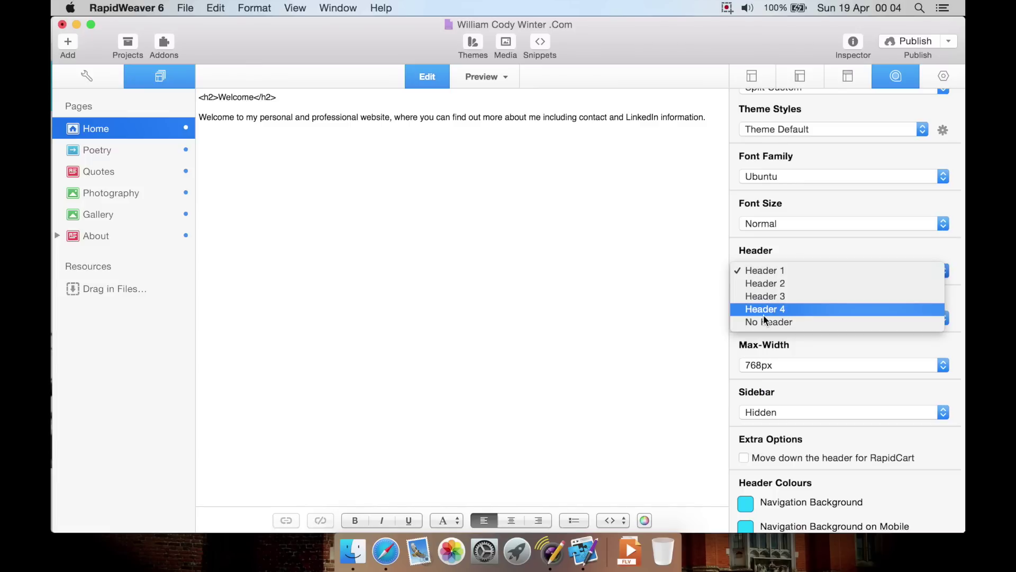
pyautogui.click(475, 77)
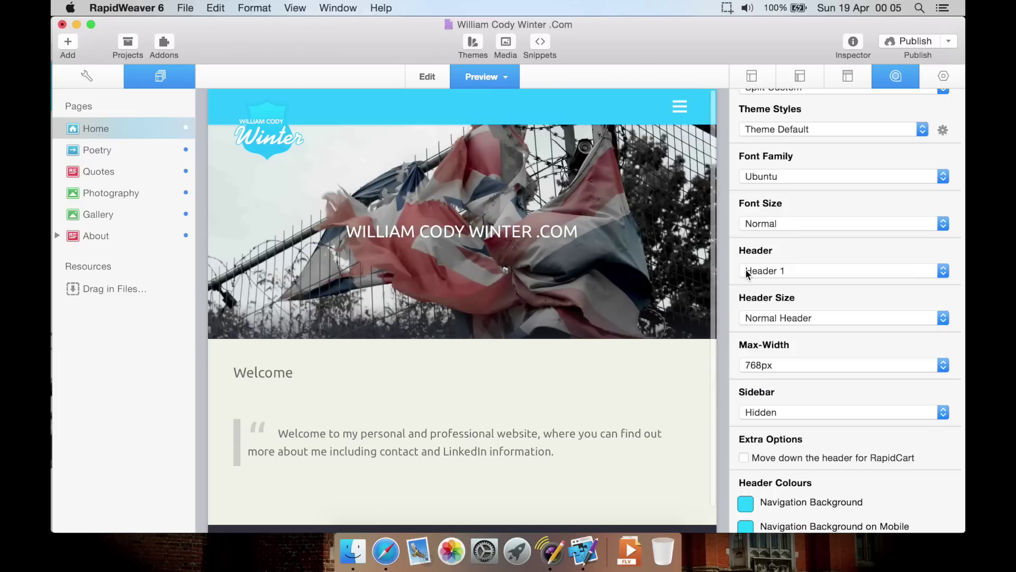
# - Try Header 2, Header 3, Header 4 and No Header on the Home page, and return the header to Header 1
pyautogui.click(777, 270)
pyautogui.click(779, 283)
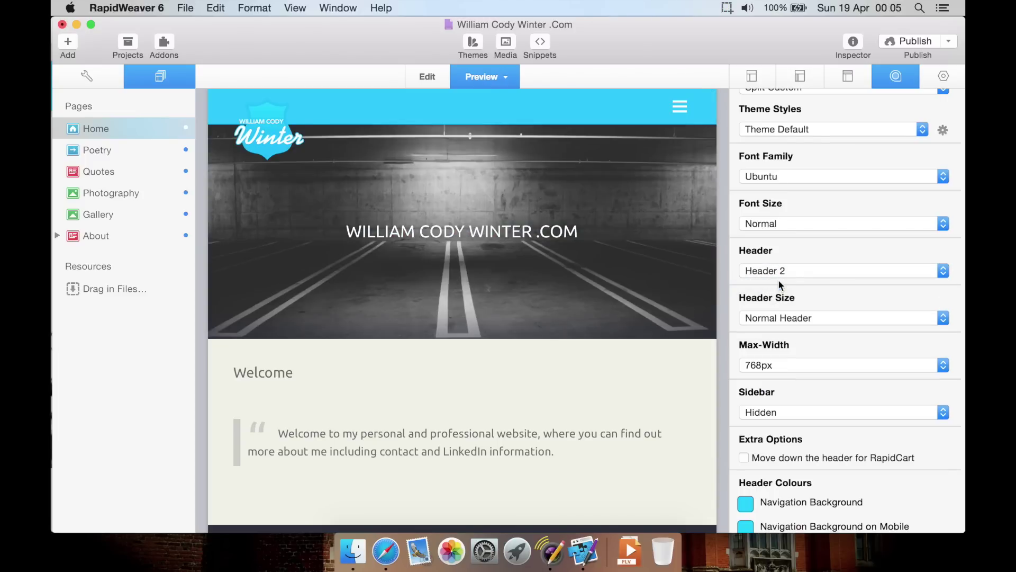
pyautogui.click(792, 275)
pyautogui.click(790, 281)
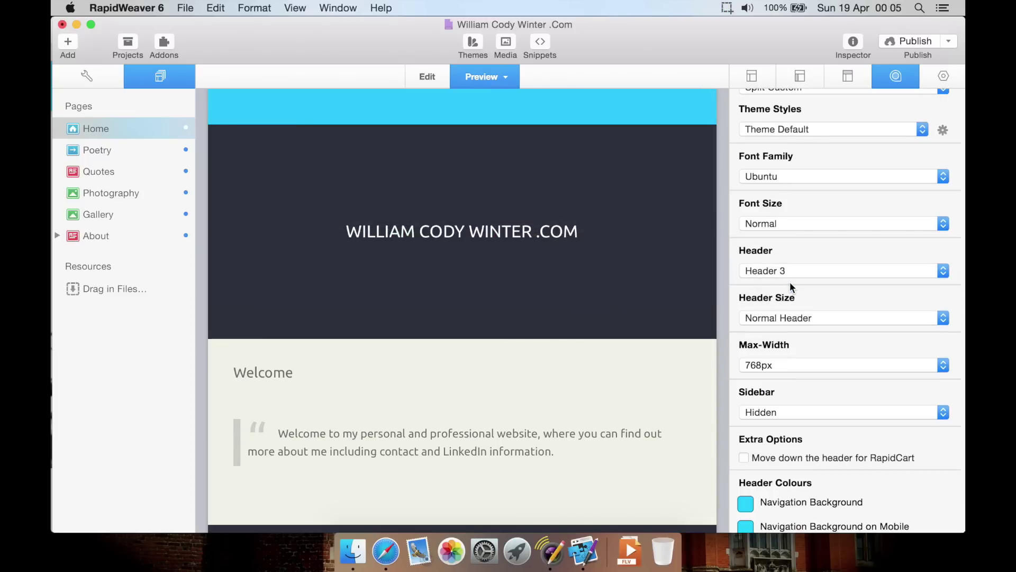
pyautogui.click(795, 265)
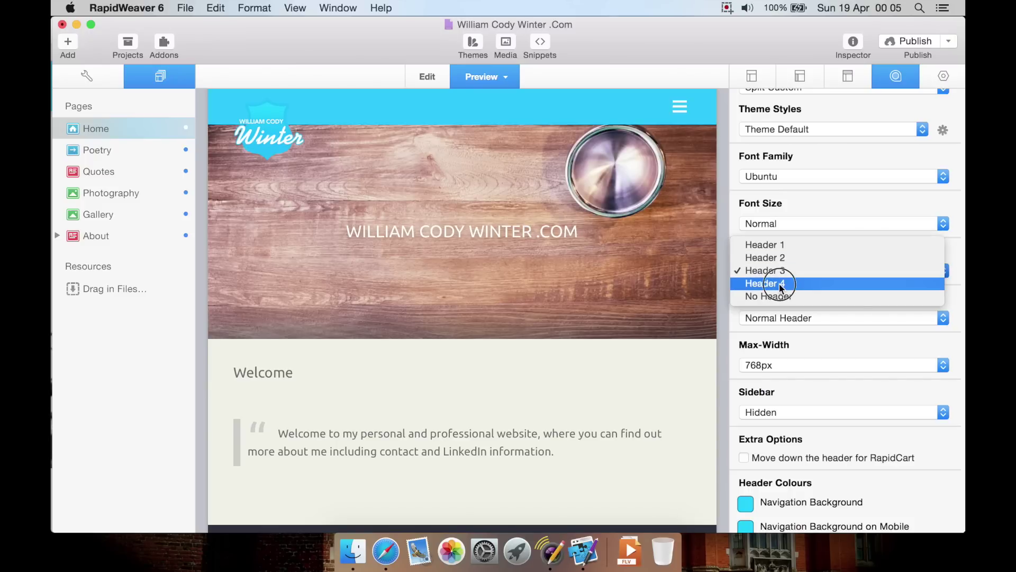
pyautogui.click(779, 283)
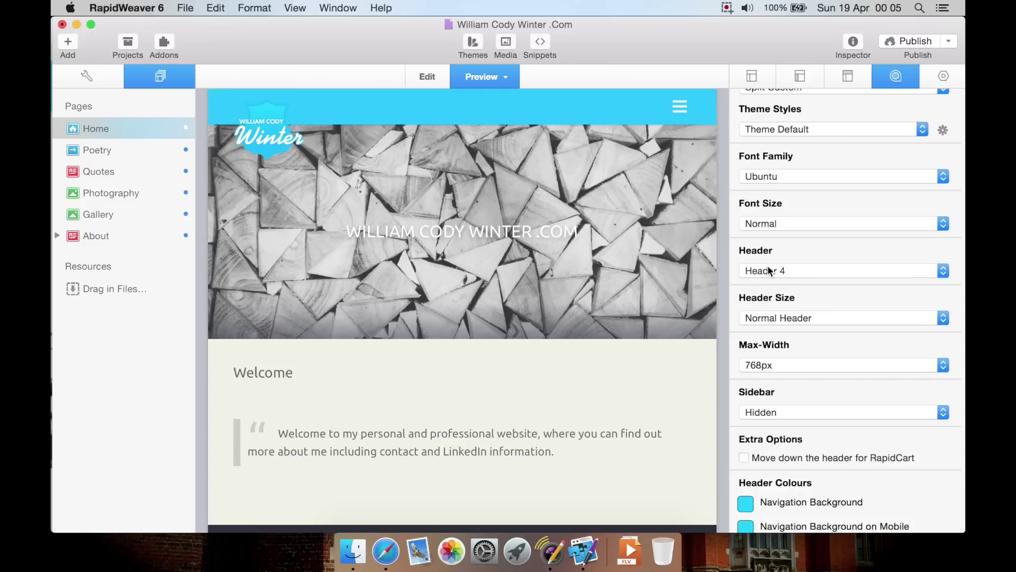
pyautogui.click(772, 272)
pyautogui.click(770, 283)
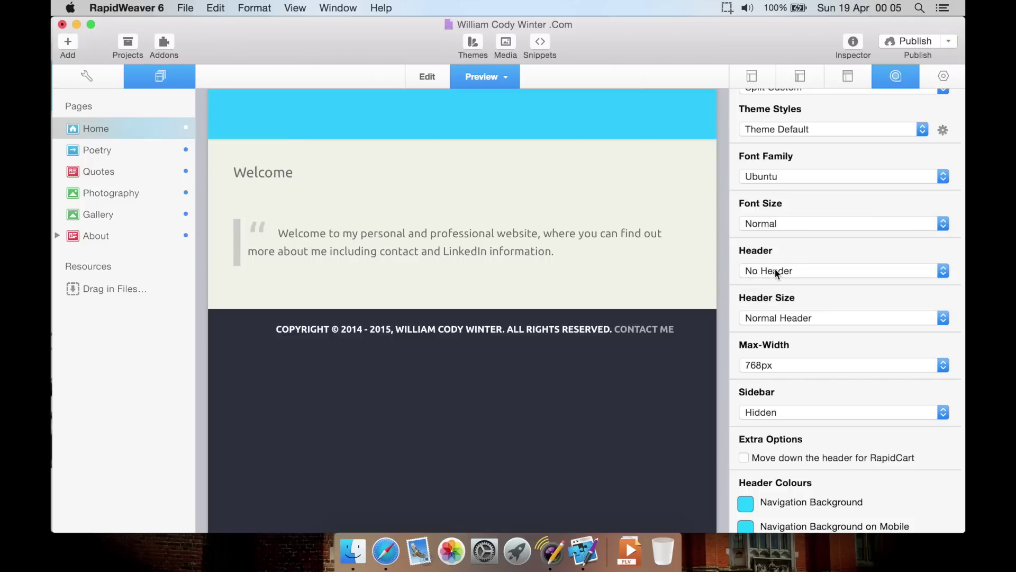
pyautogui.click(774, 270)
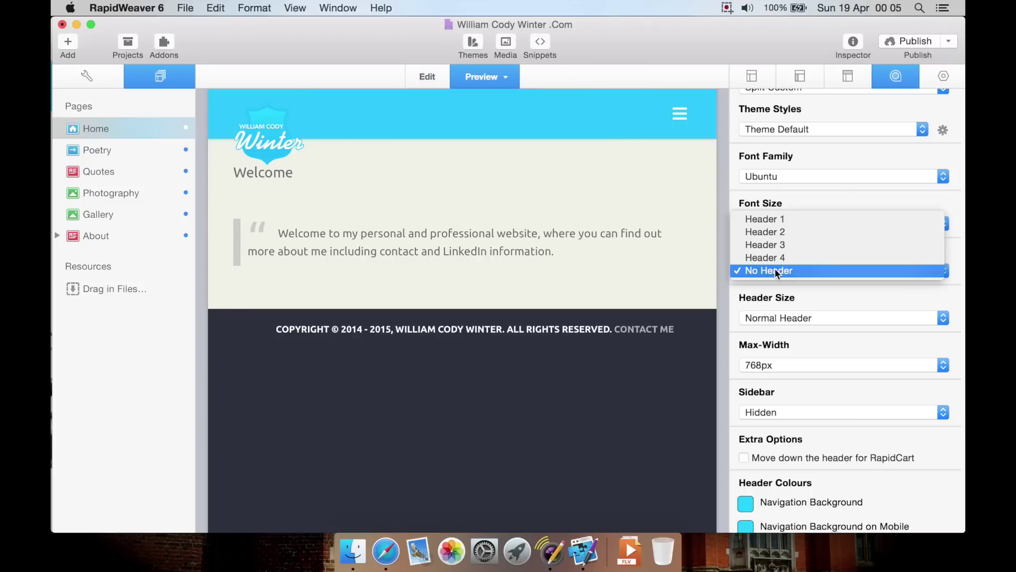
pyautogui.click(788, 219)
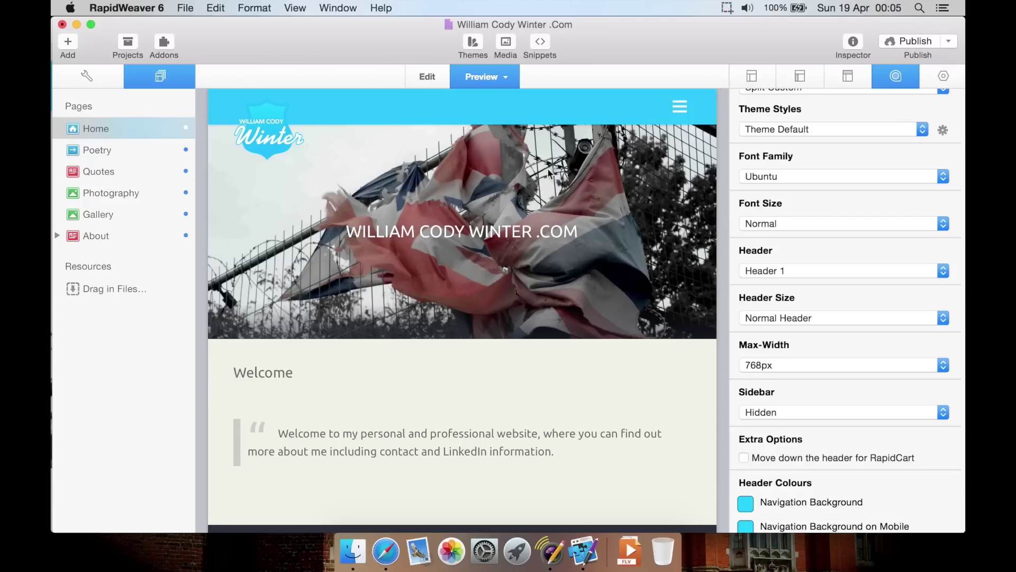
pyautogui.click(767, 271)
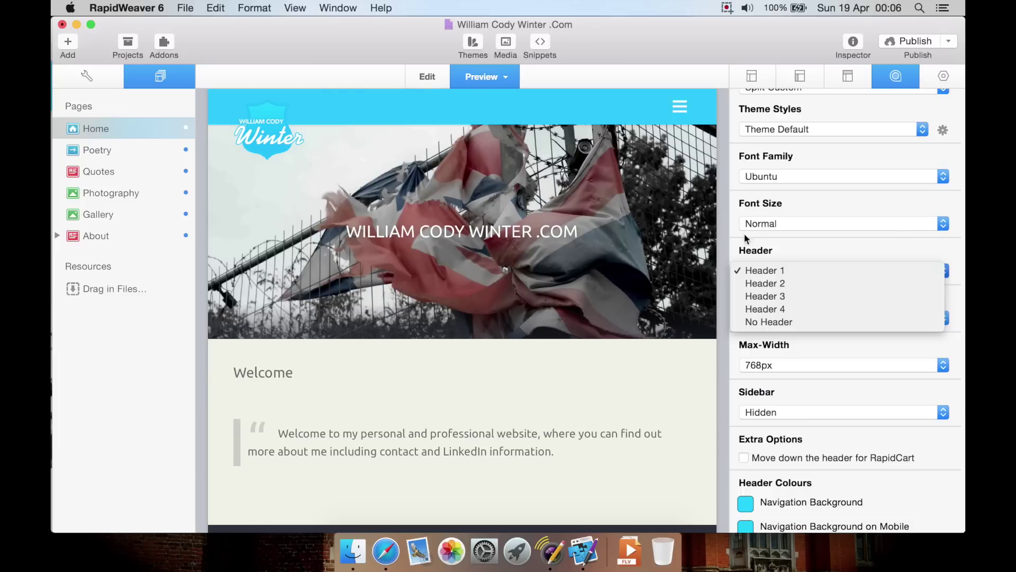
pyautogui.click(780, 243)
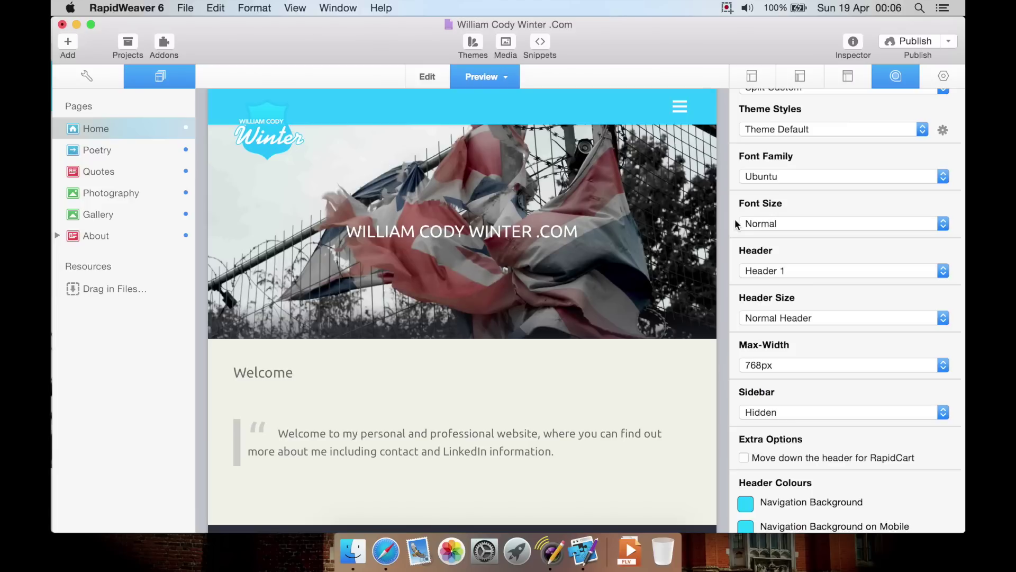
pyautogui.click(783, 269)
pyautogui.click(790, 253)
pyautogui.scroll(3, 790, 253)
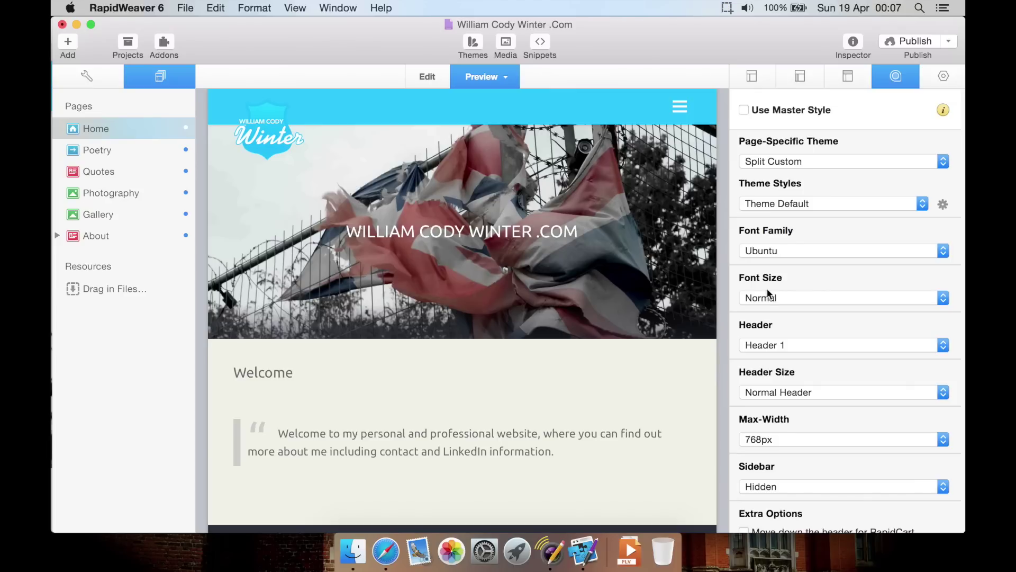
# - Open the About page's content for editing and move its portrait photo down into the biography text
pyautogui.click(426, 85)
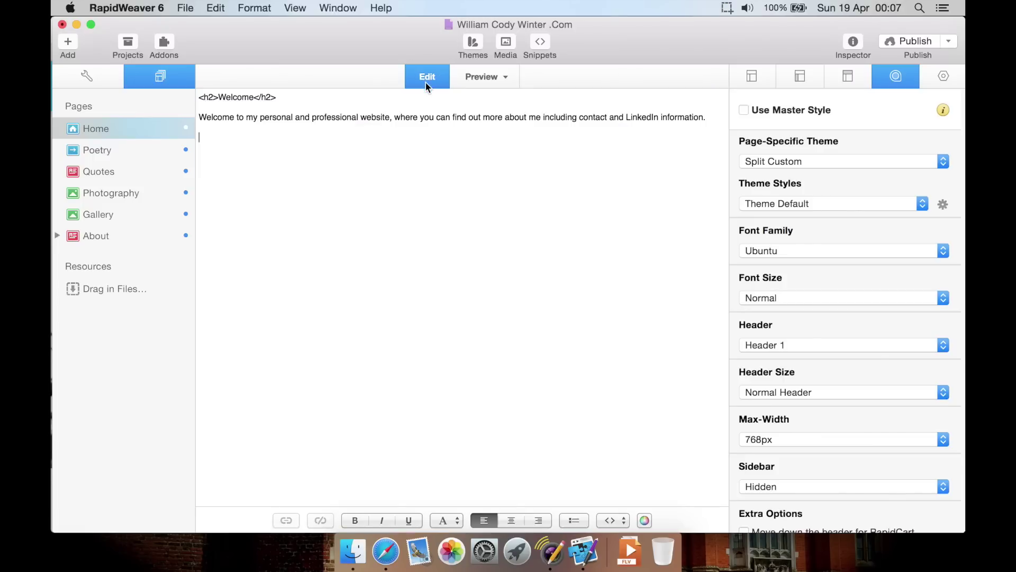
pyautogui.click(106, 235)
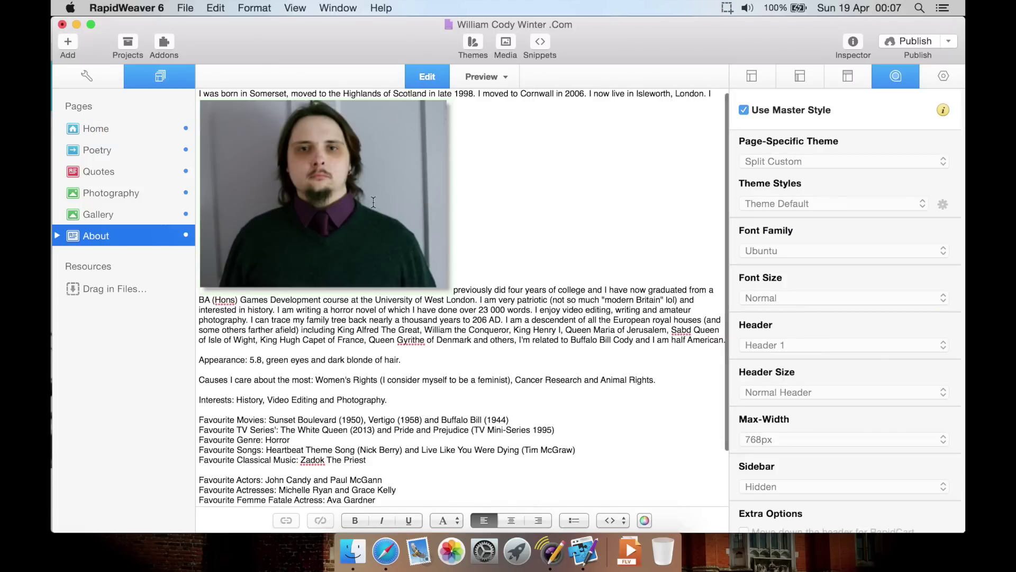
pyautogui.moveTo(404, 234); pyautogui.dragTo(554, 334)
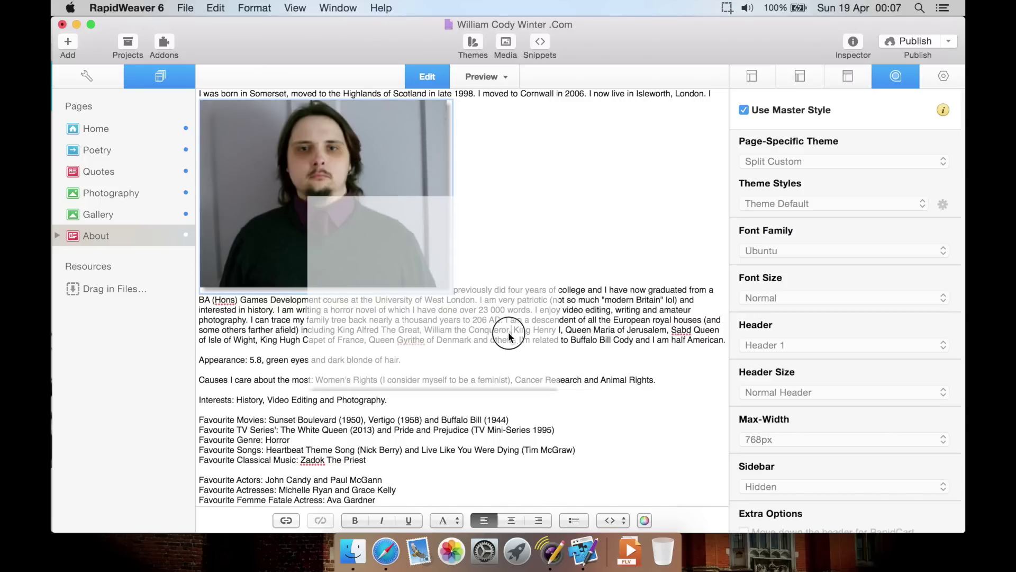